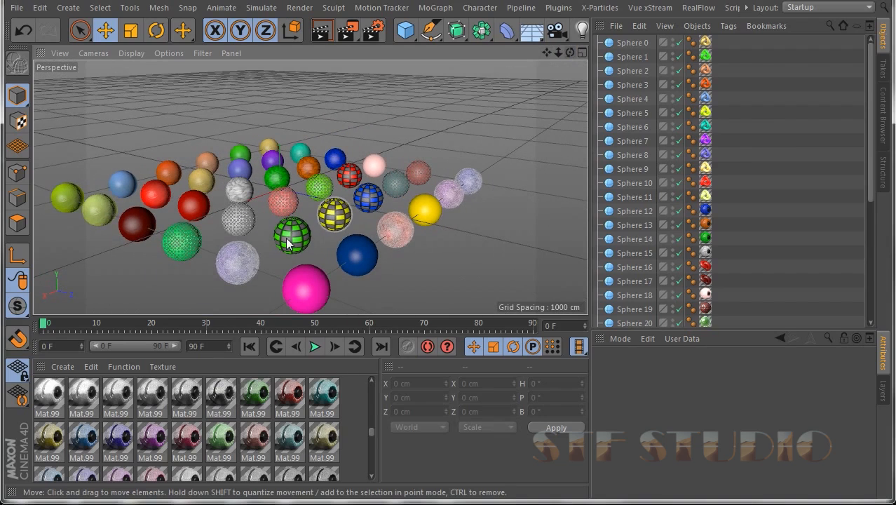
scroll(198, 281, "up", 2)
scroll(198, 280, "up", 2)
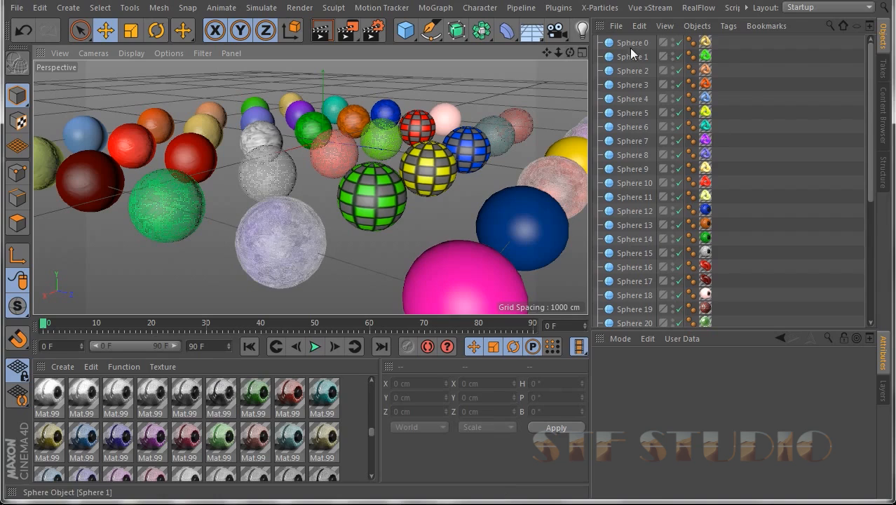
mouse_move(571, 52)
left_mouse_down()
mouse_move(560, 60)
mouse_move(609, 30)
mouse_move(591, 47)
mouse_move(506, 45)
mouse_move(559, 29)
left_mouse_up()
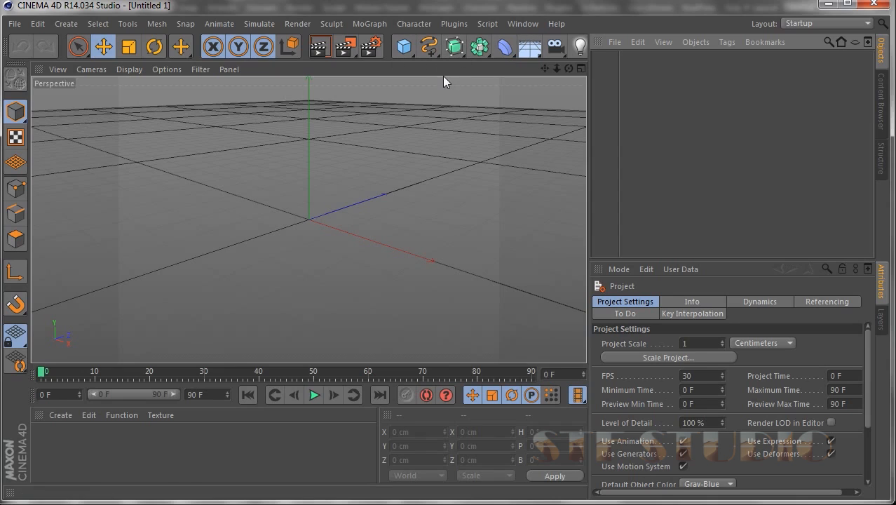
In the empty Untitled 1 project, show the Content Browser and add a Sphere primitive to the scene
left_click(881, 107)
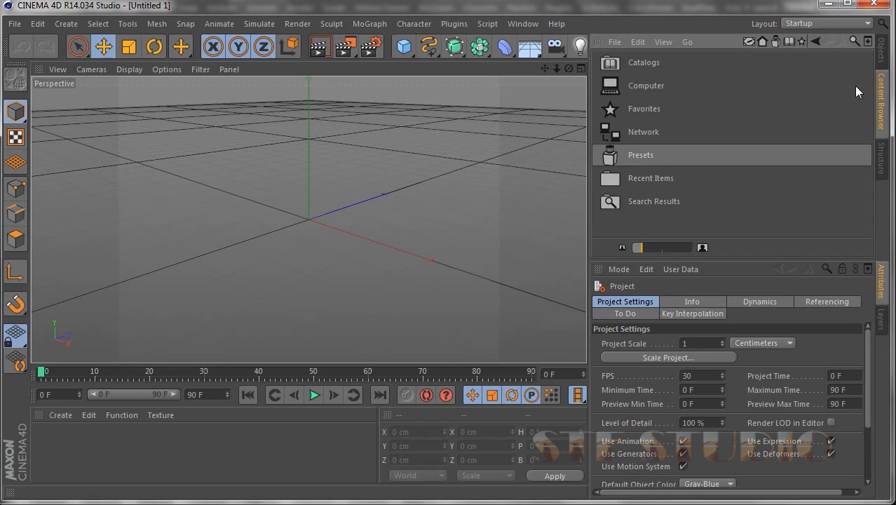
left_click(403, 48)
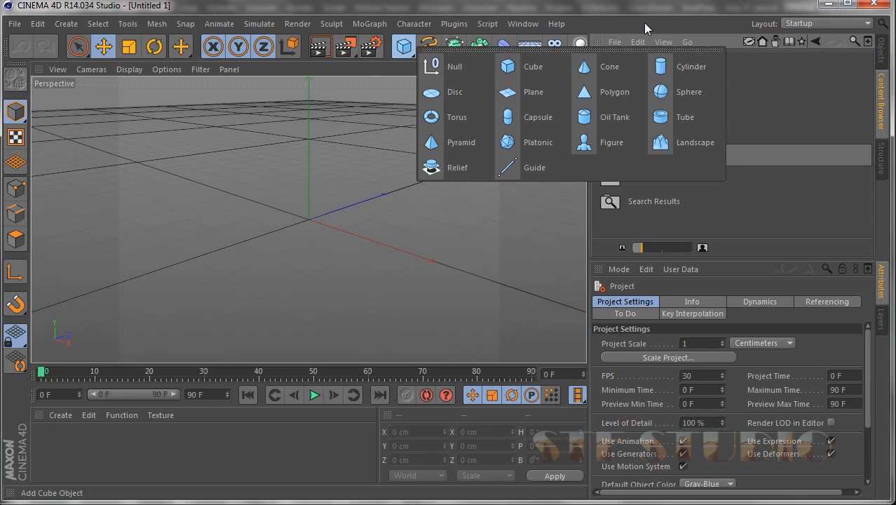
left_click(403, 54)
left_click(669, 92)
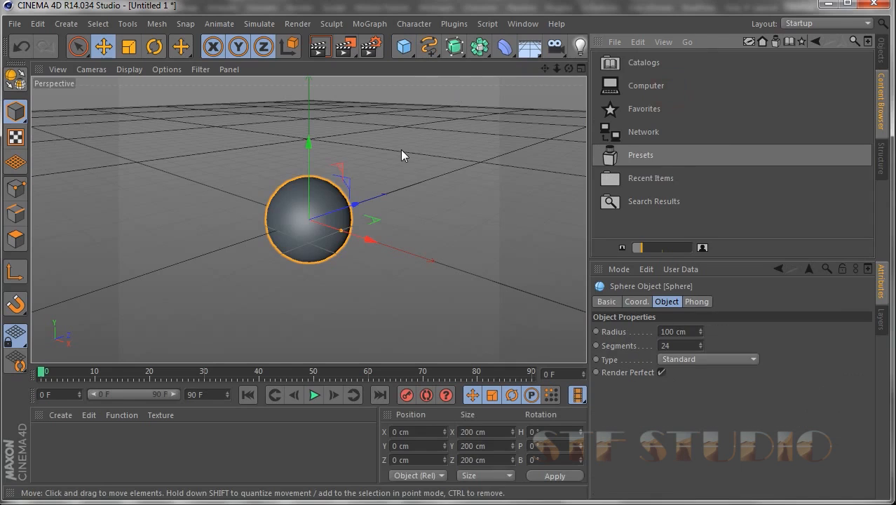
Raise the new sphere to about 40 cm on the Y axis and return to the Content Browser
scroll(328, 198, "up", 5)
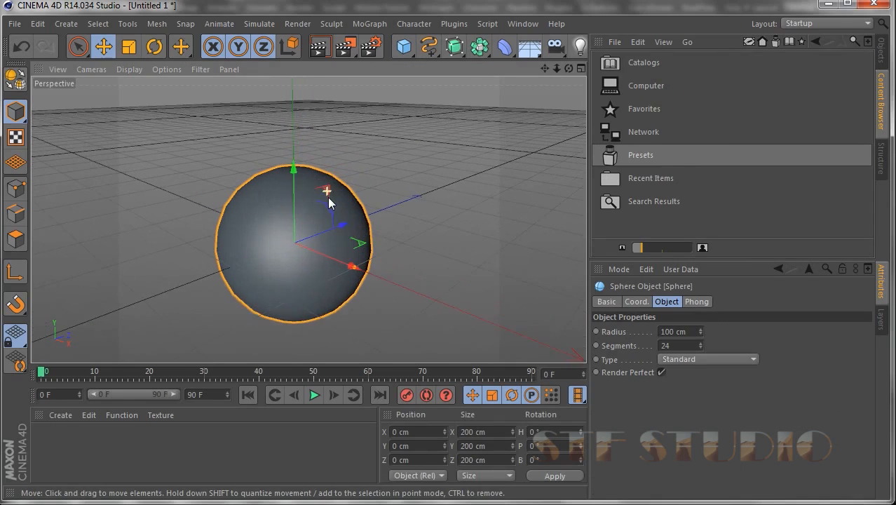
scroll(329, 200, "up", 1)
left_click_drag(293, 177, 294, 146)
scroll(403, 189, "down", 1)
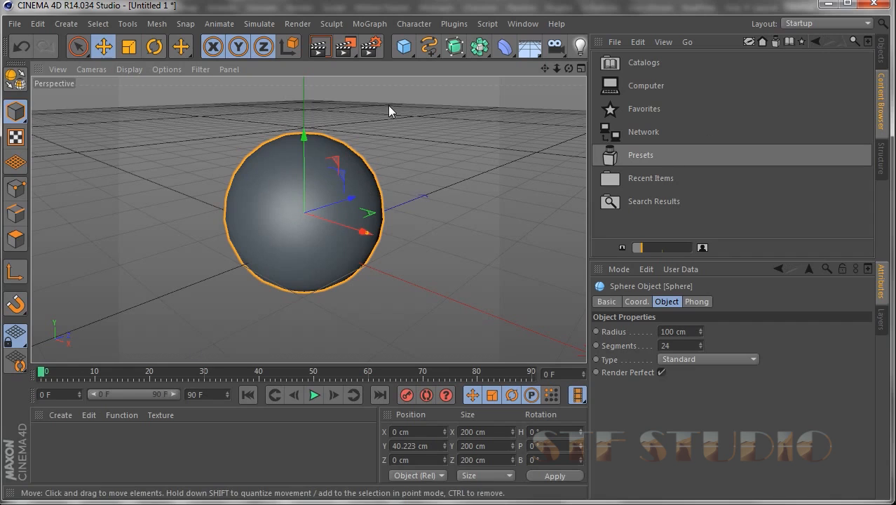
left_click_drag(568, 68, 771, 62)
left_click(881, 53)
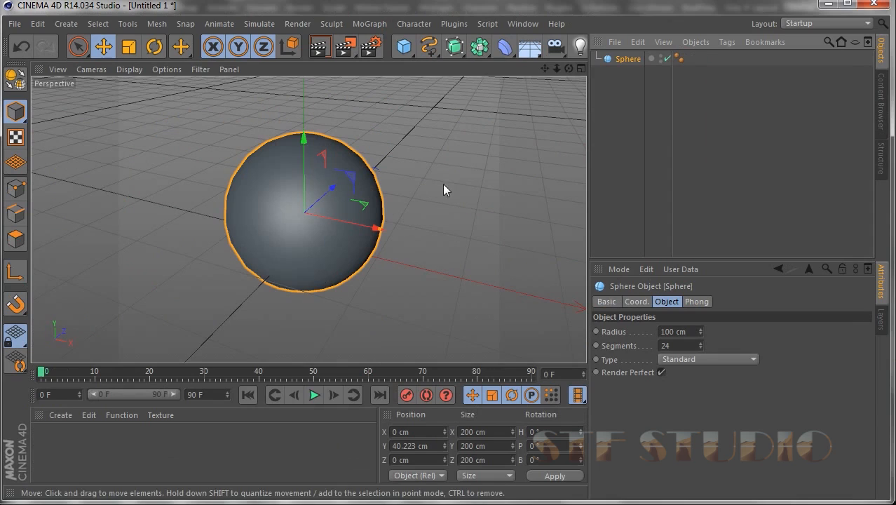
left_click(882, 105)
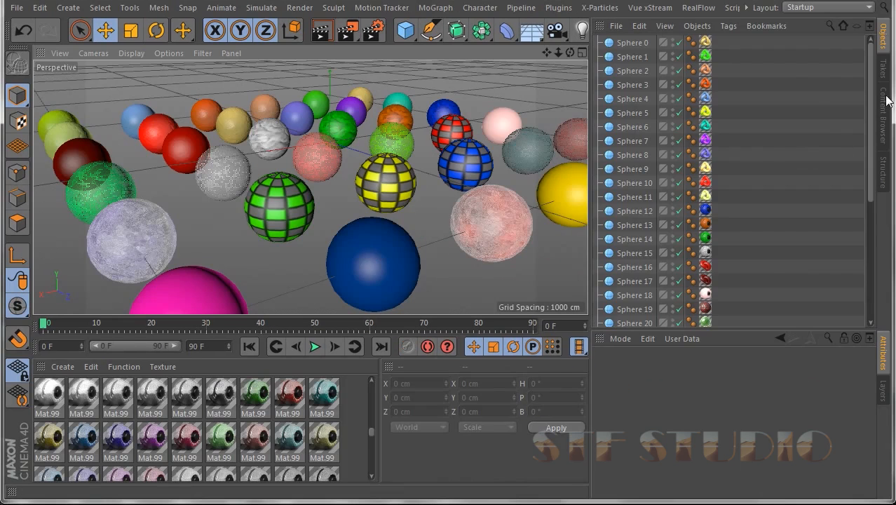
In the project full of coloured spheres, show the top level of the Content Browser as a list
left_click(883, 114)
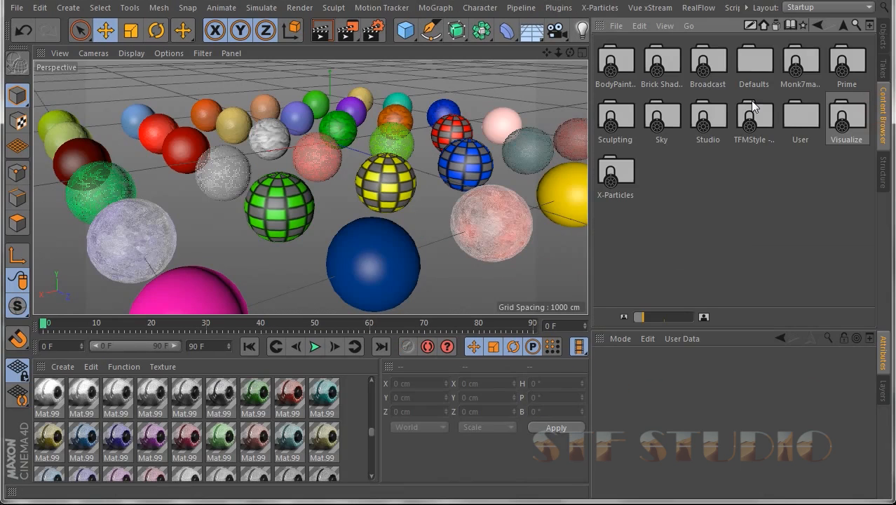
left_click(843, 26)
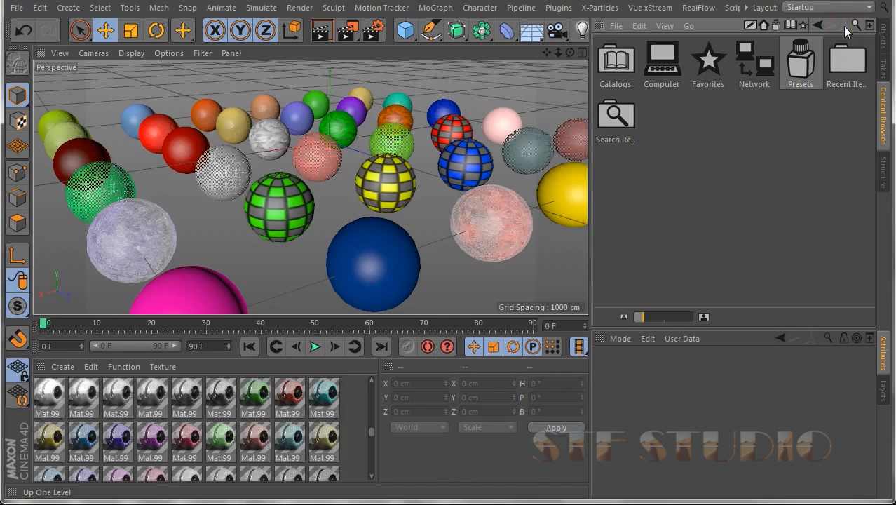
left_click(663, 24)
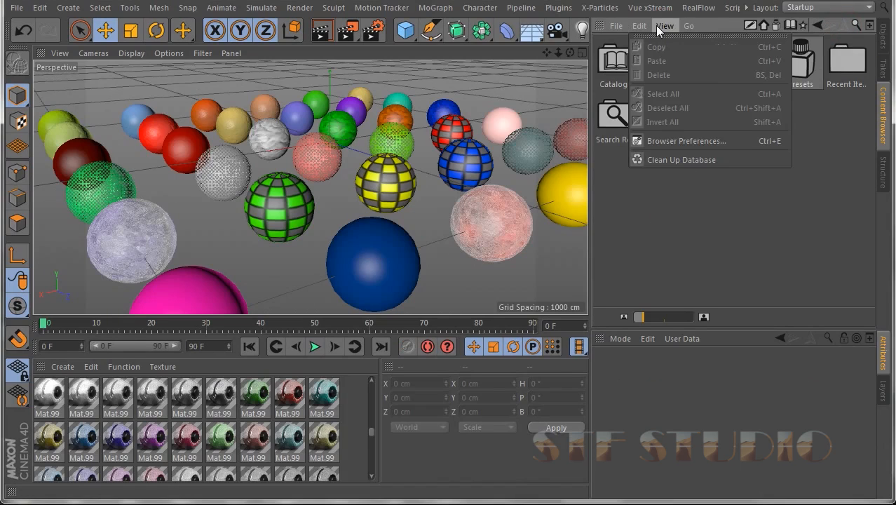
left_click(677, 62)
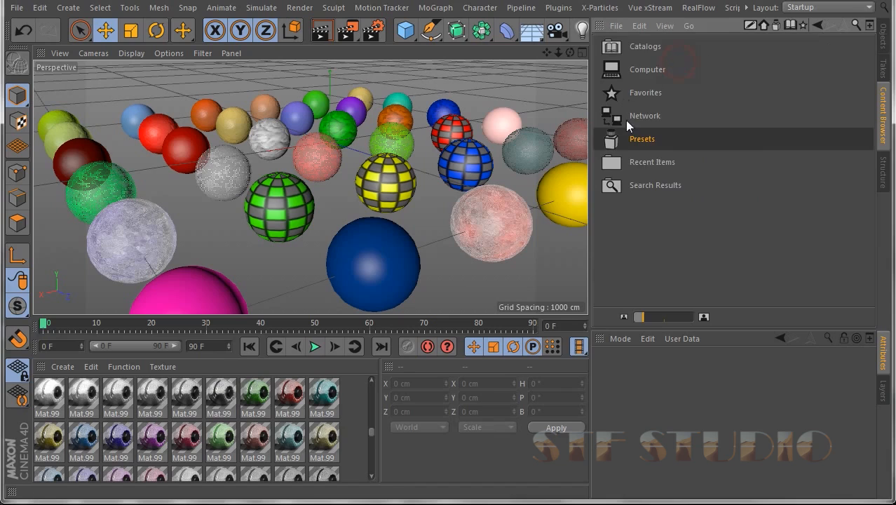
left_click(712, 241)
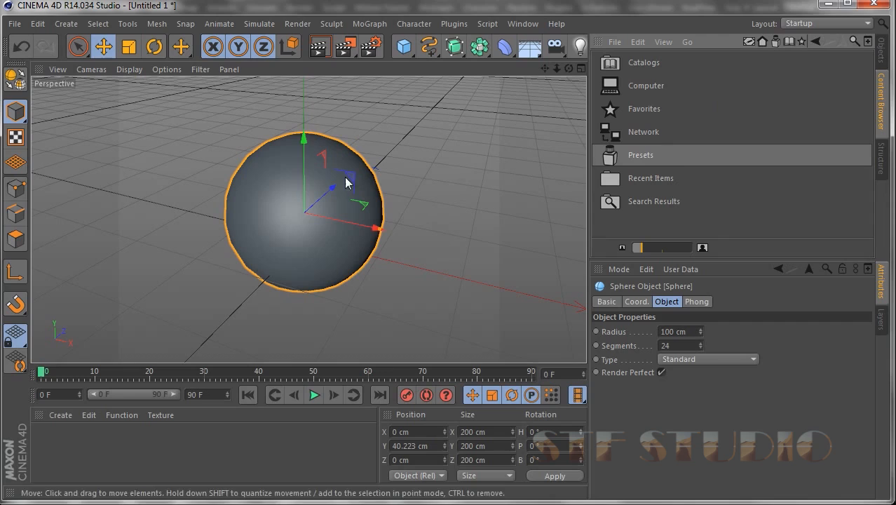
Examine the Presets library of the Untitled 1 project, including the Defaults and Escenario Basico v2 (E.P) folders, and return to the top level
double_click(631, 156)
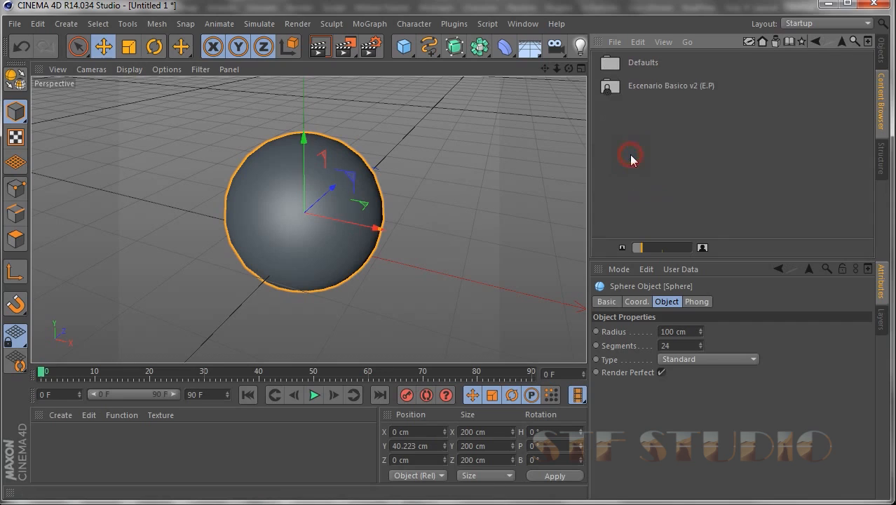
double_click(630, 63)
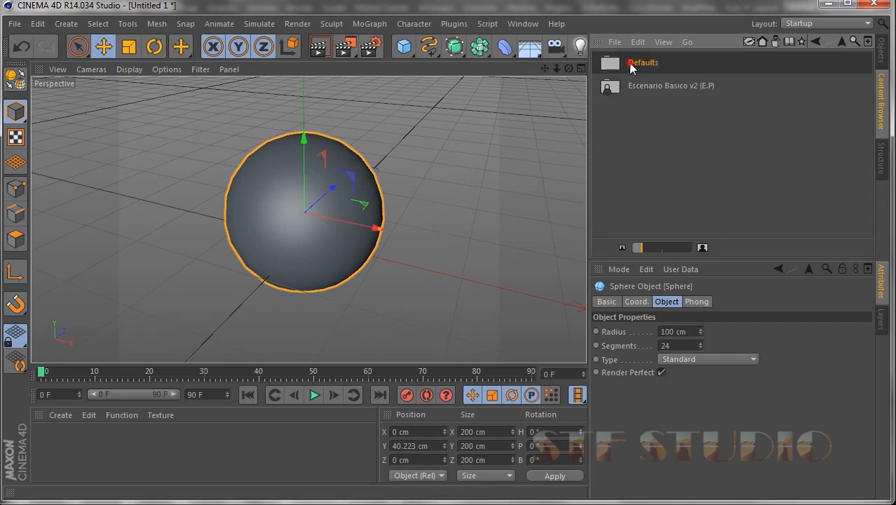
left_click(843, 40)
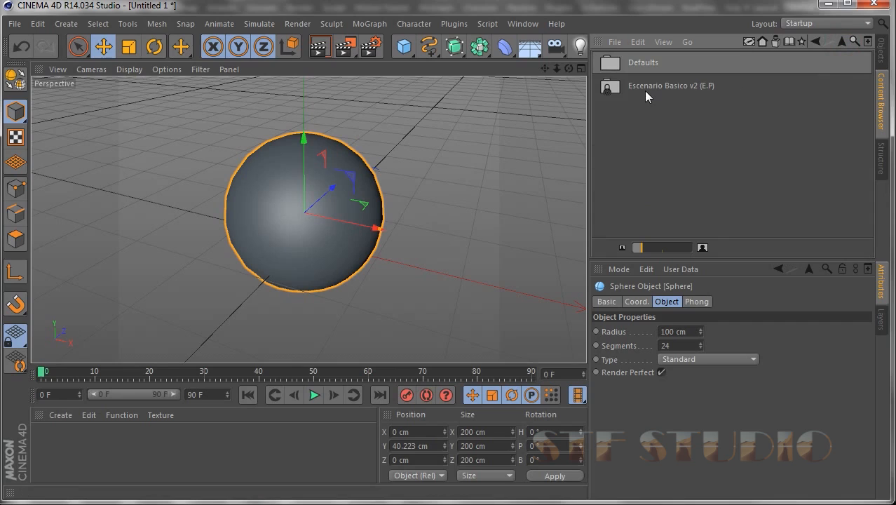
left_click(662, 85)
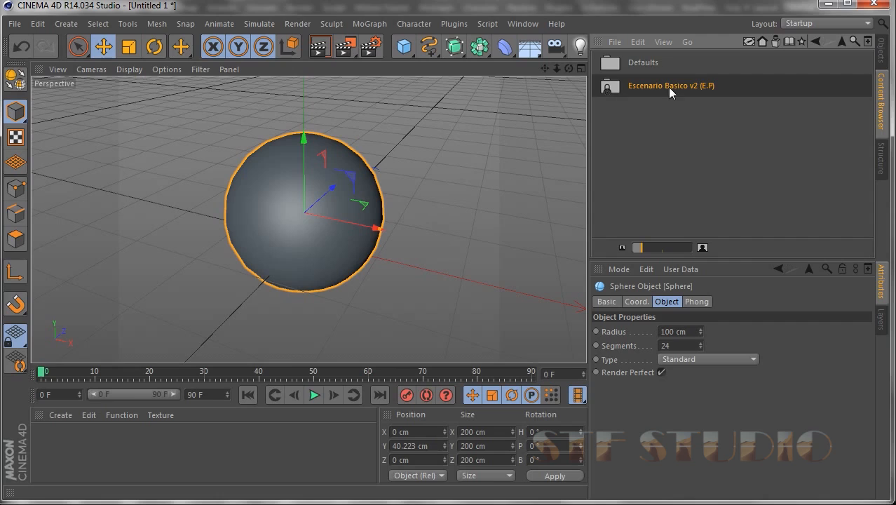
double_click(669, 87)
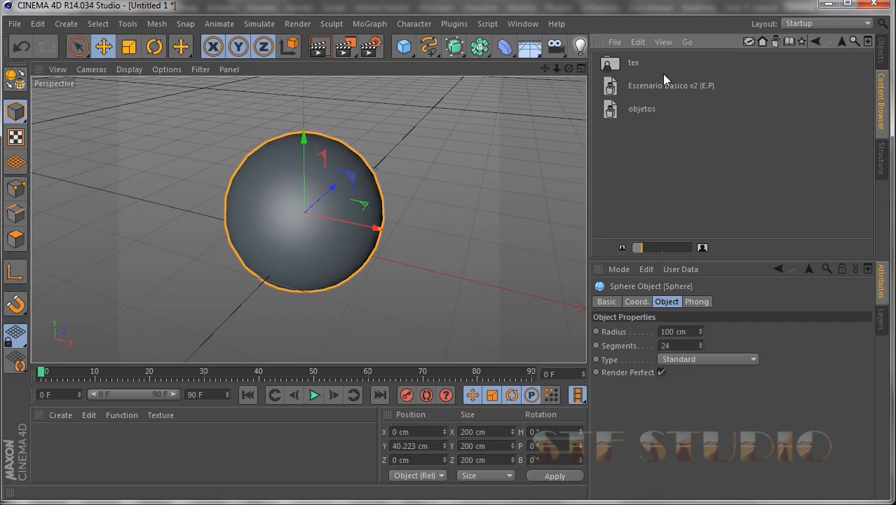
left_click(840, 41)
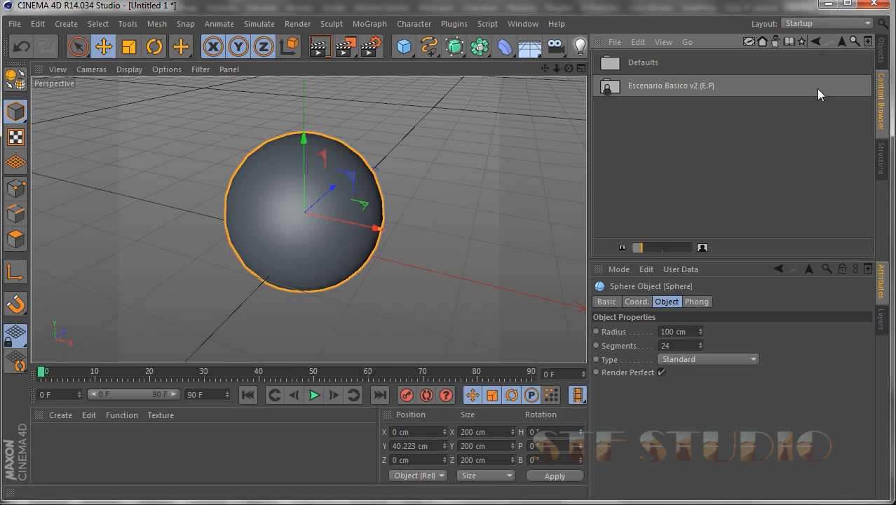
left_click(841, 42)
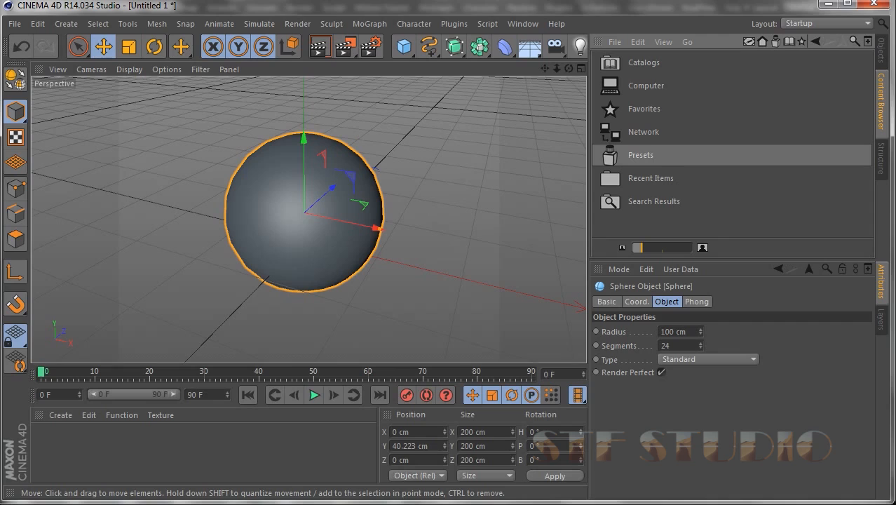
Switch to the project full of coloured spheres, open its Presets library and display the contents as icons
mouse_move(270, 504)
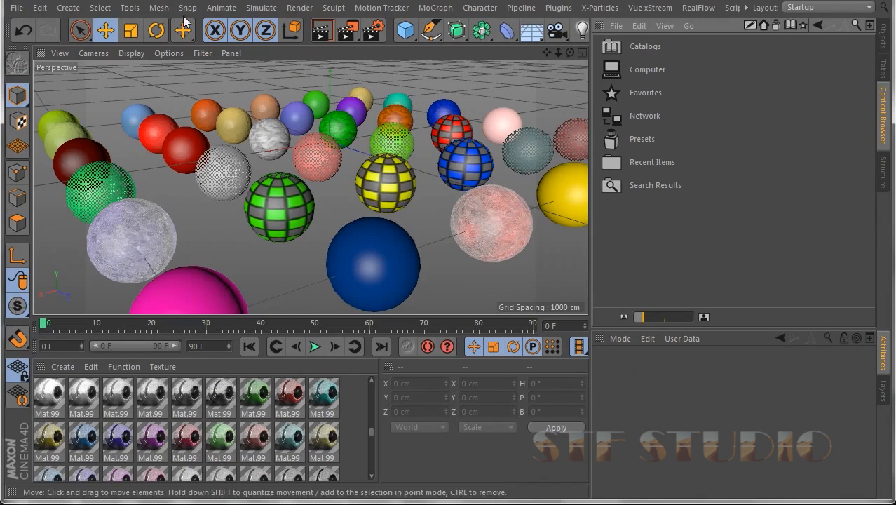
left_click(629, 139)
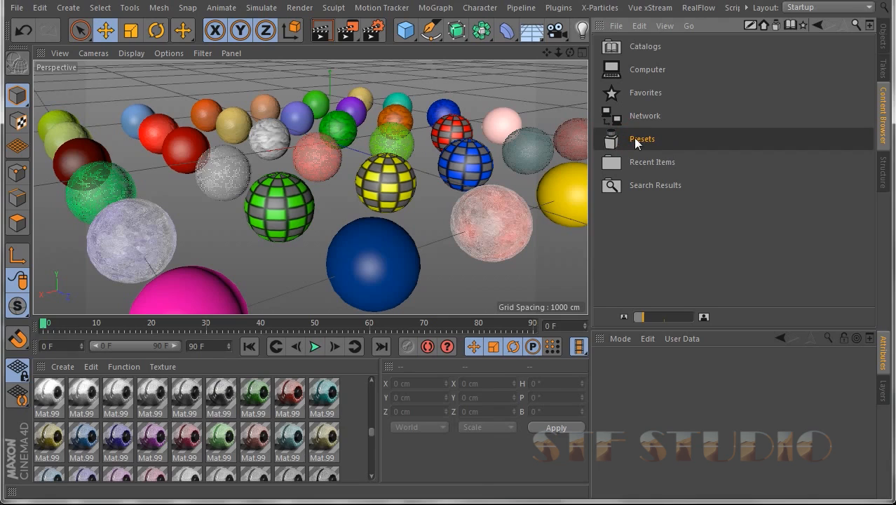
double_click(642, 140)
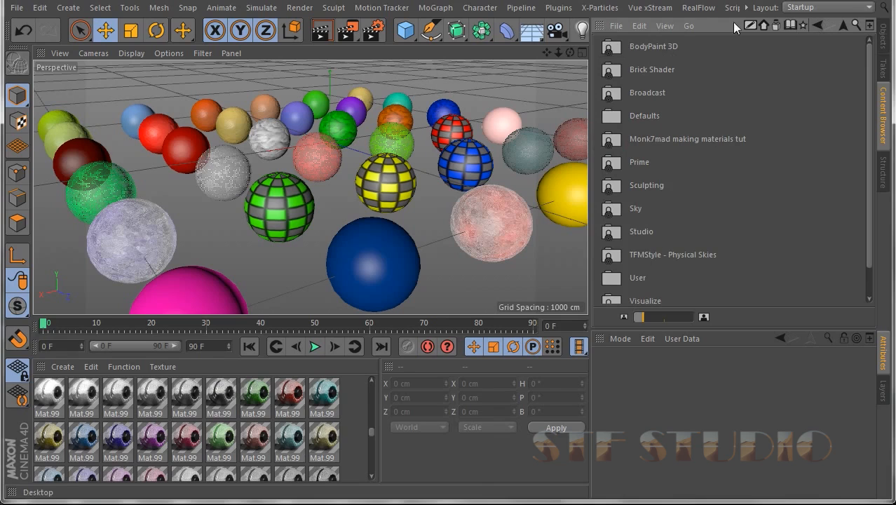
left_click(663, 26)
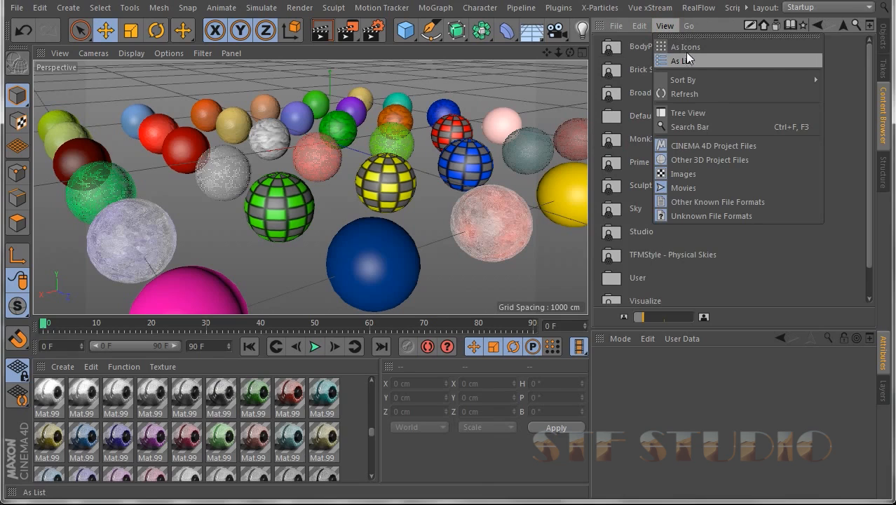
left_click(685, 47)
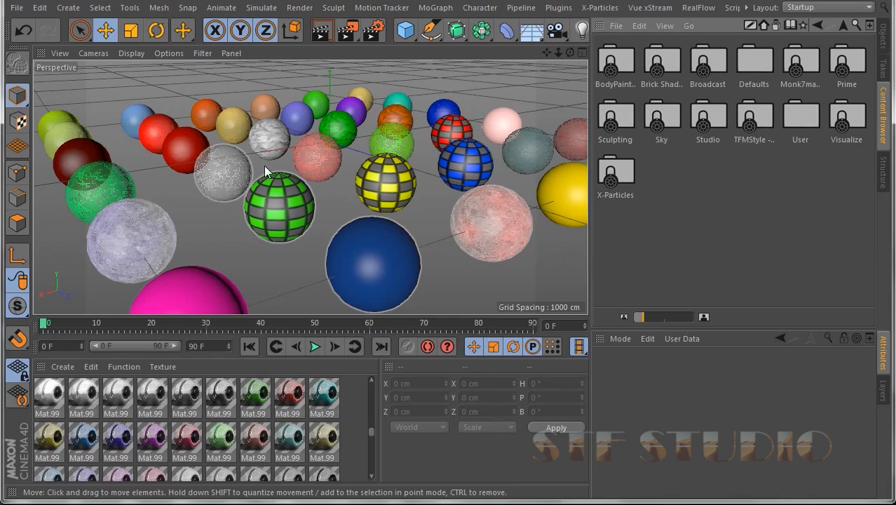
Open the User presets folder, go over its Materials N, Materials and FundsFX folders, and dismiss the Windows colour scheme message
double_click(803, 121)
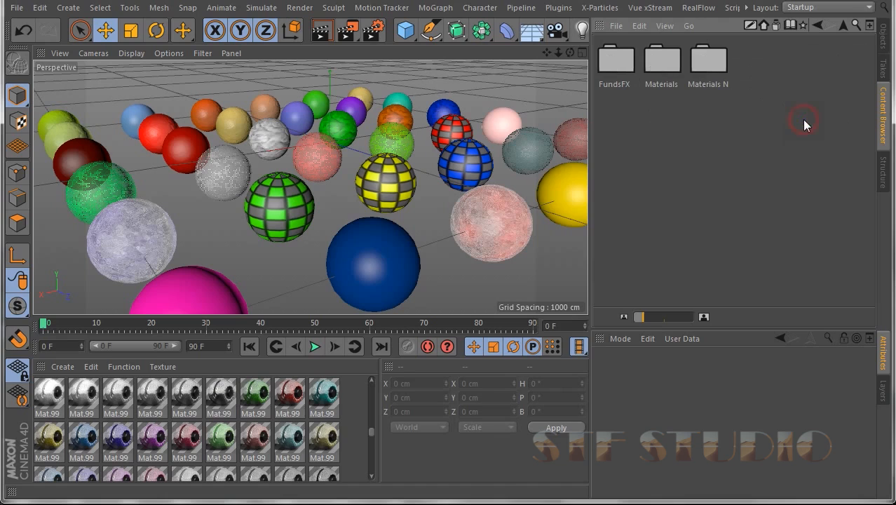
left_click(711, 72)
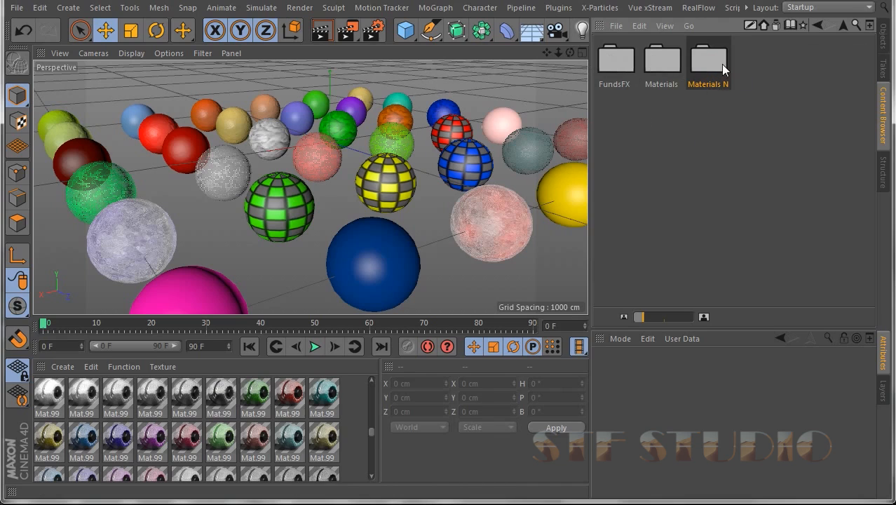
left_click(659, 63)
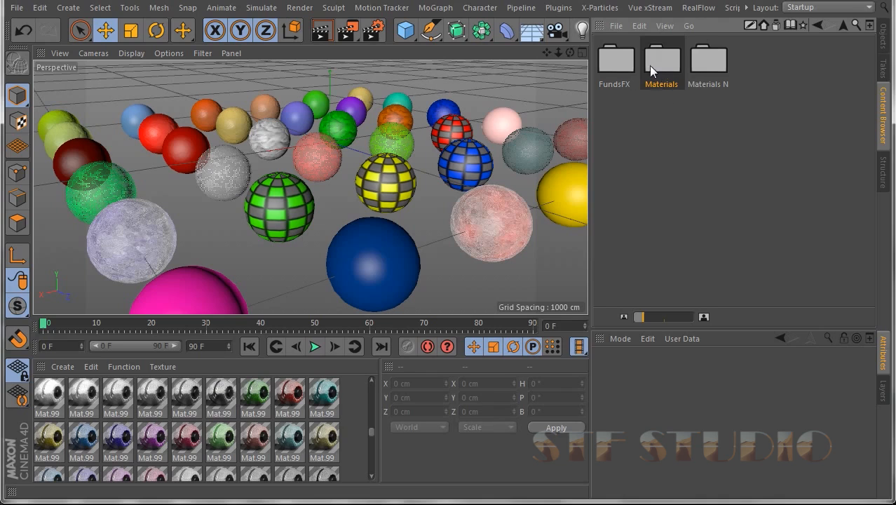
left_click(618, 67)
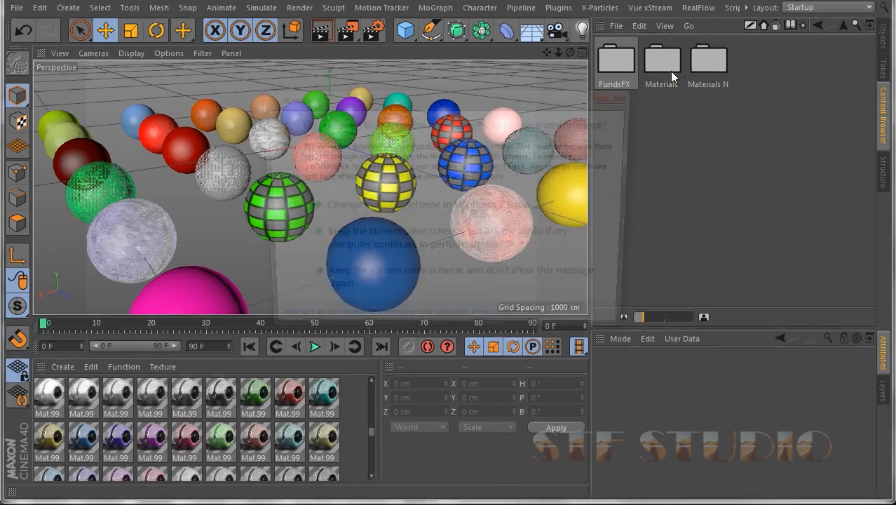
left_click(620, 94)
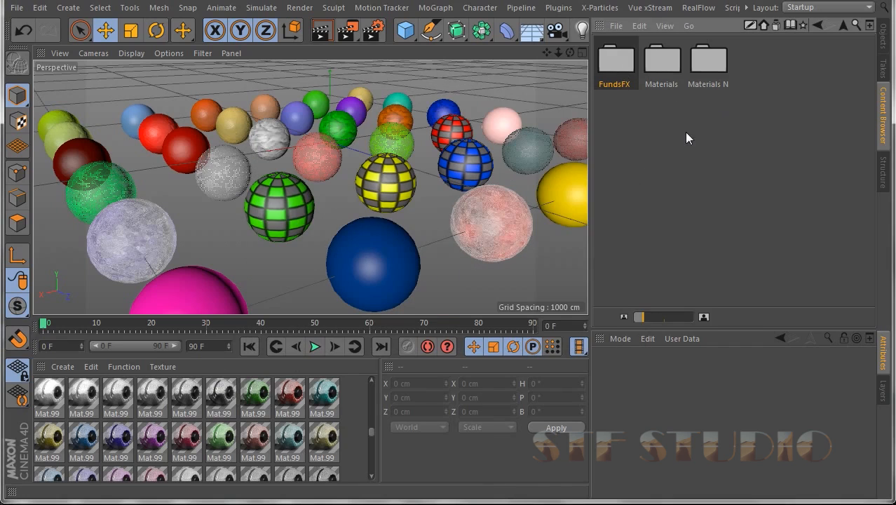
Open the Materials N folder, browse its material presets and select the dark blue sphere in the foreground
left_click(710, 77)
double_click(712, 61)
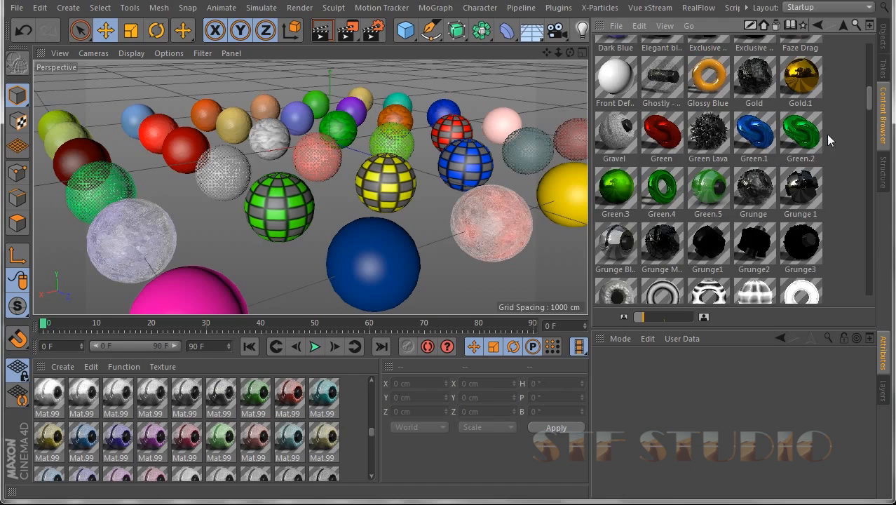
mouse_move(868, 107)
left_mouse_down()
mouse_move(873, 73)
mouse_move(867, 237)
left_mouse_up()
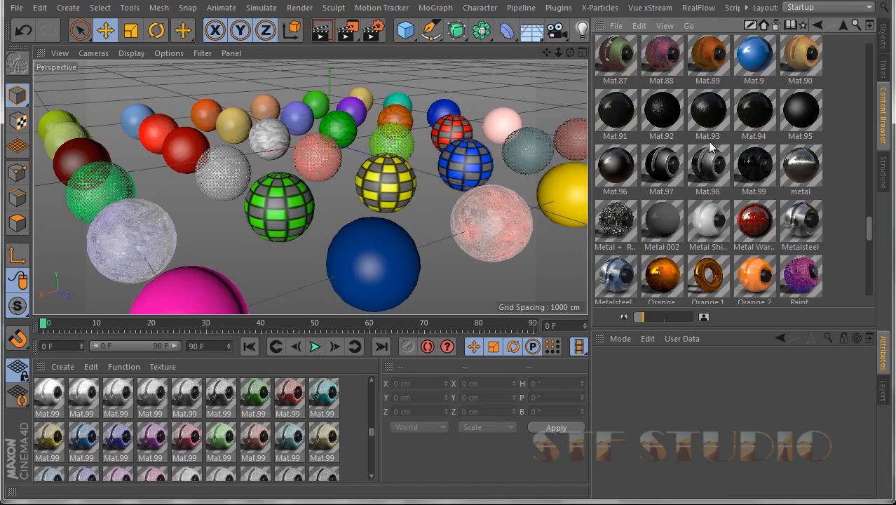
scroll(715, 181, "up", 2)
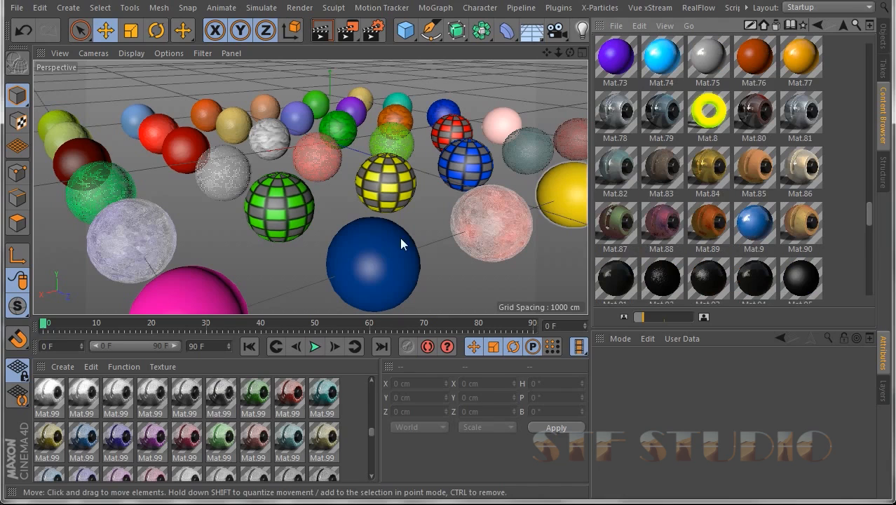
left_click(386, 269)
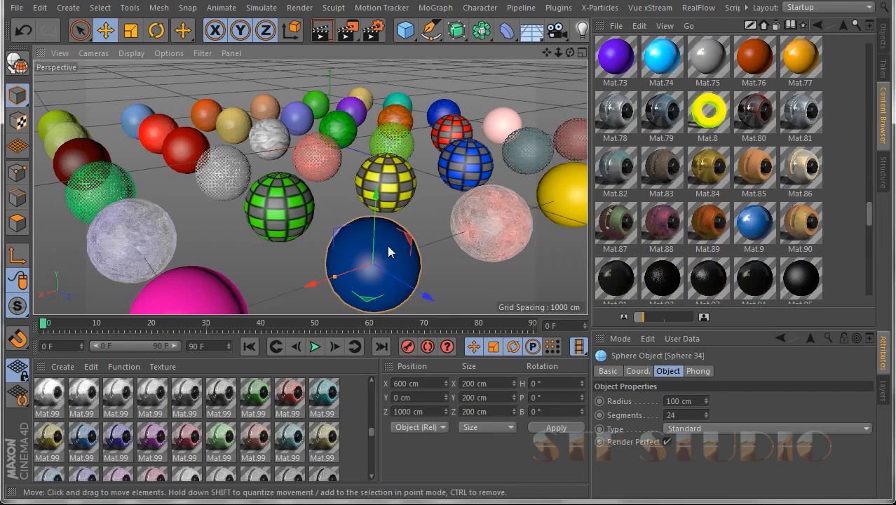
Apply the Mat.74 material preset to the selected dark blue sphere in the foreground
scroll(729, 133, "up", 4)
scroll(696, 179, "down", 3)
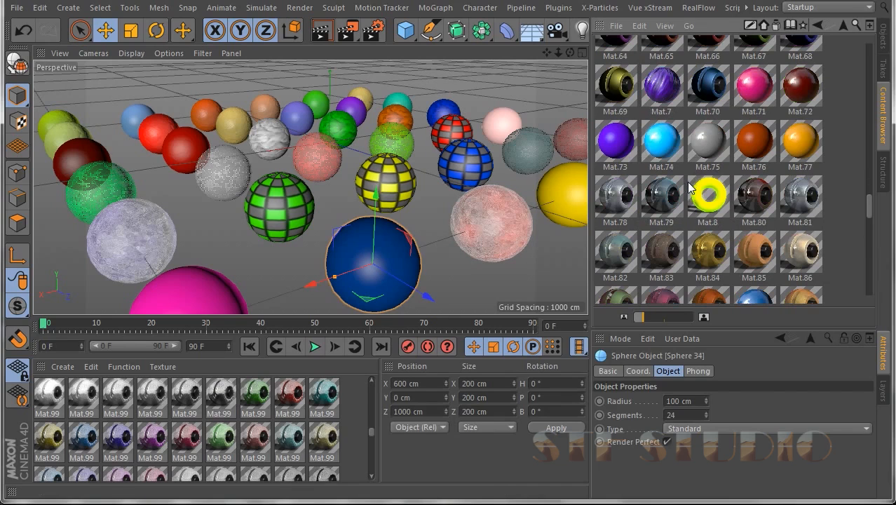
left_click_drag(661, 140, 377, 256)
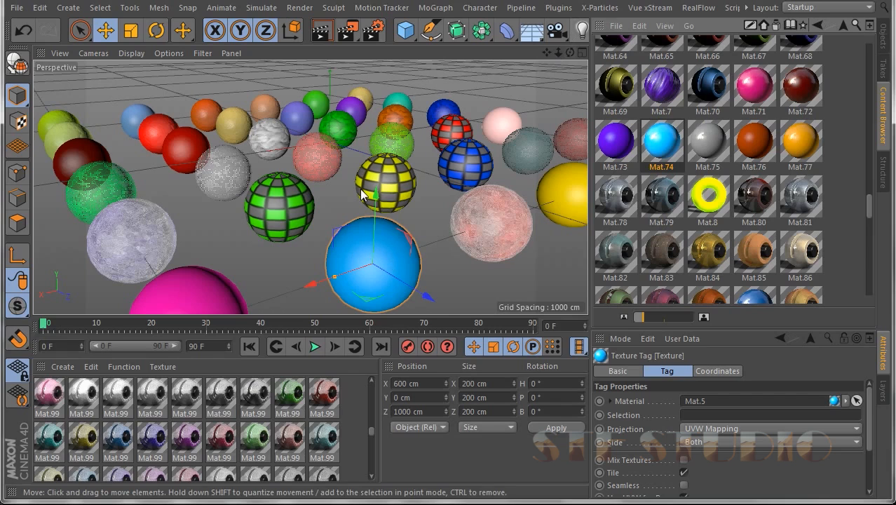
Replace the green checkered sphere's material with the Blue.3 preset from the Materials N folder
scroll(765, 117, "up", 4)
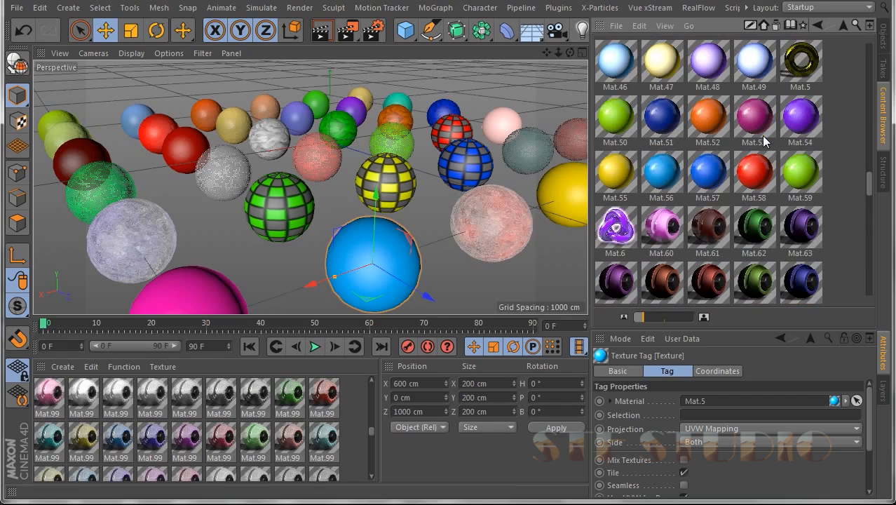
scroll(730, 155, "up", 1)
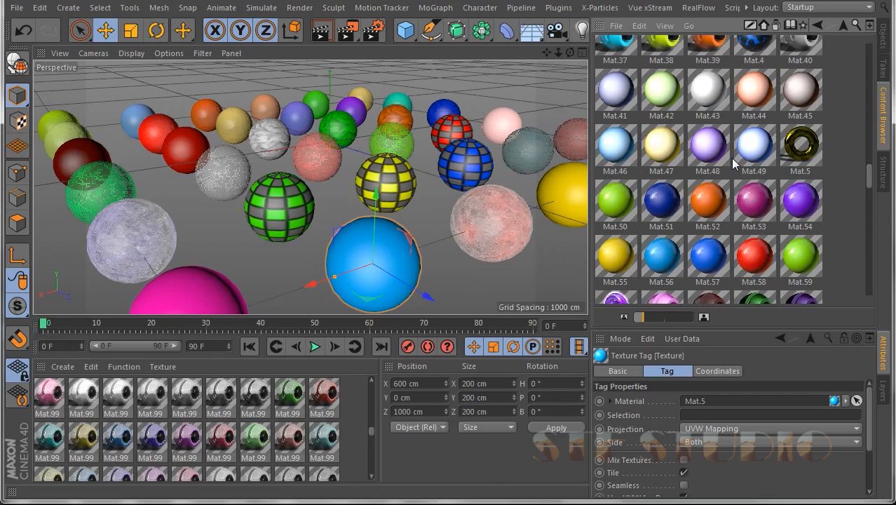
scroll(656, 169, "up", 5)
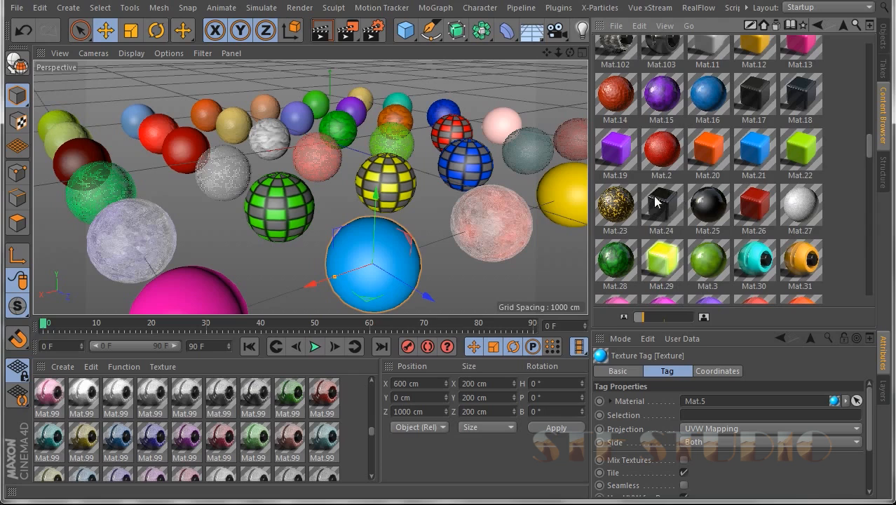
scroll(653, 195, "up", 5)
scroll(724, 194, "up", 5)
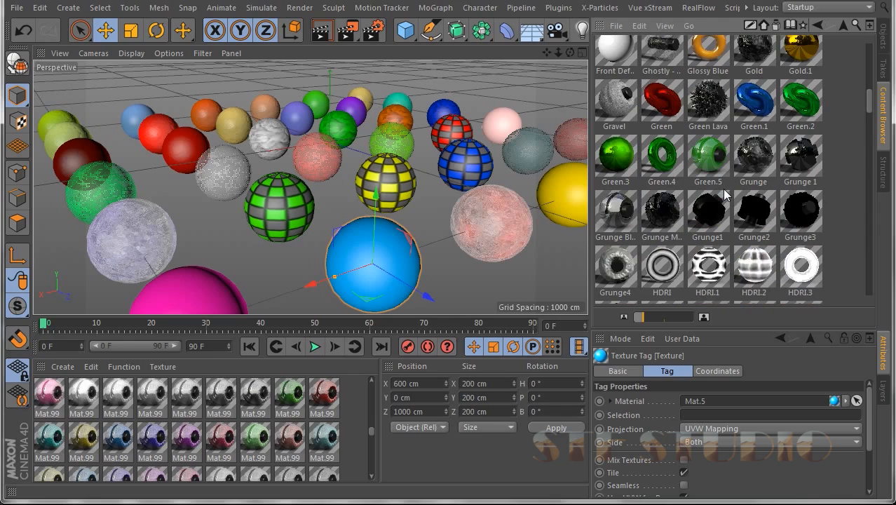
scroll(682, 123, "up", 5)
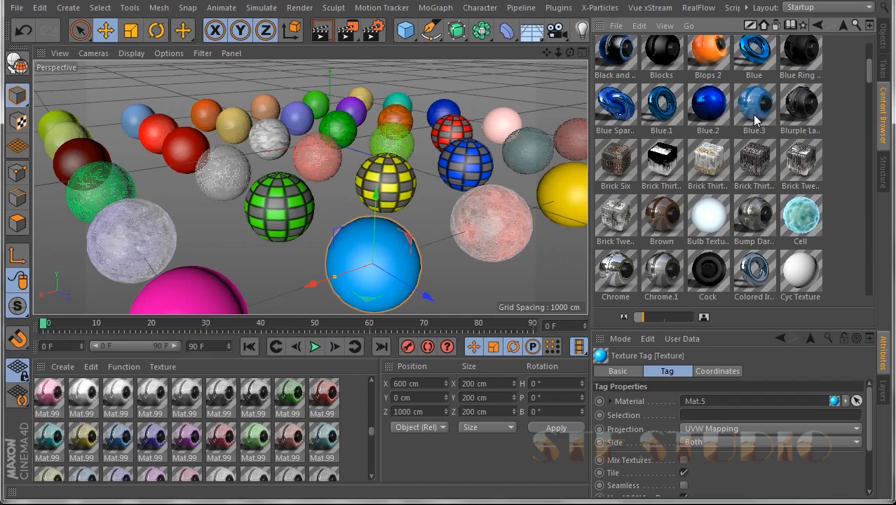
left_click(275, 202)
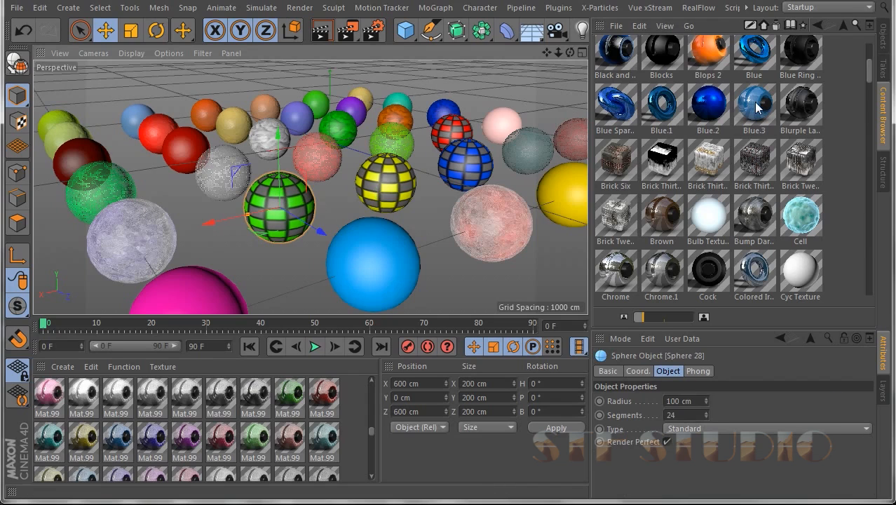
left_click_drag(757, 106, 354, 147)
left_click_drag(275, 195, 275, 196)
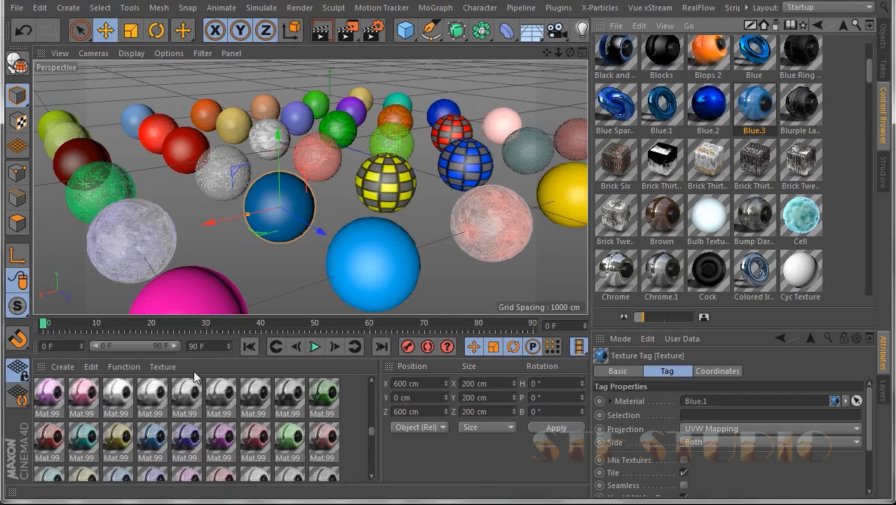
Examine the scene's full collection of materials in an enlarged Material Manager, and shrink the manager again
left_click_drag(375, 432, 380, 378)
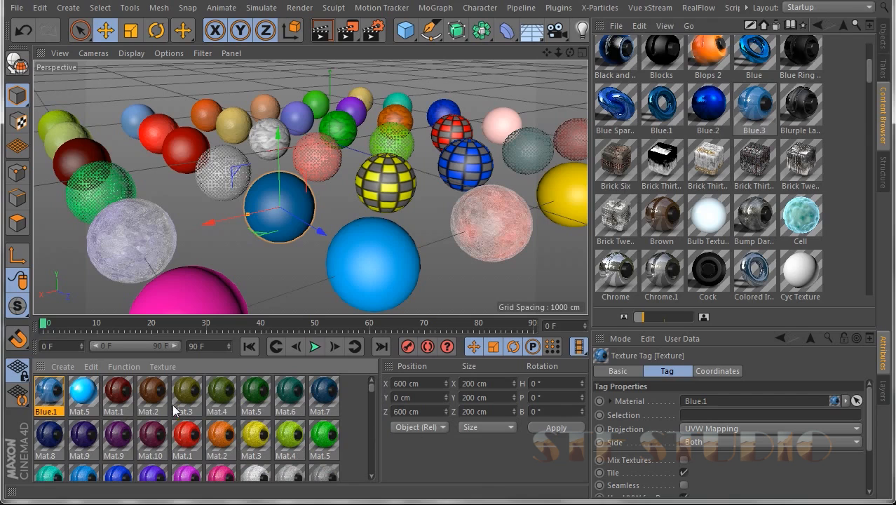
scroll(250, 423, "down", 5)
scroll(250, 422, "down", 5)
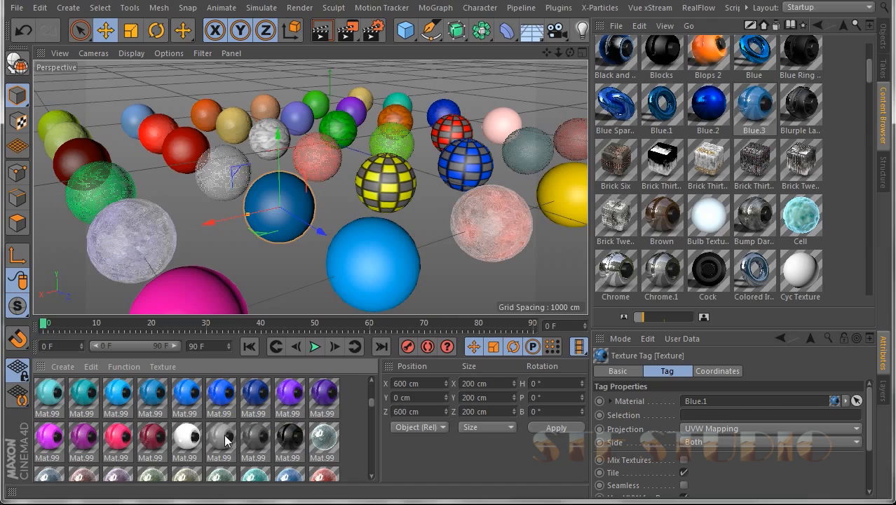
scroll(105, 420, "down", 3)
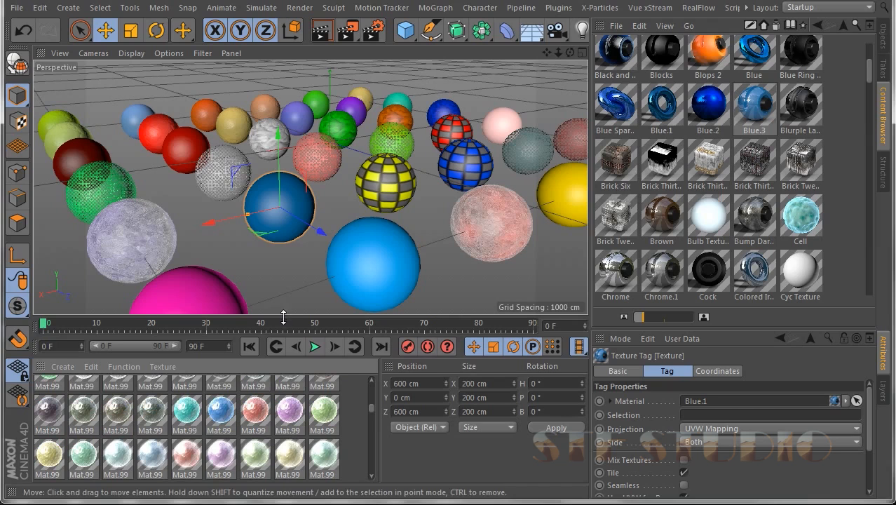
left_click_drag(284, 316, 300, 224)
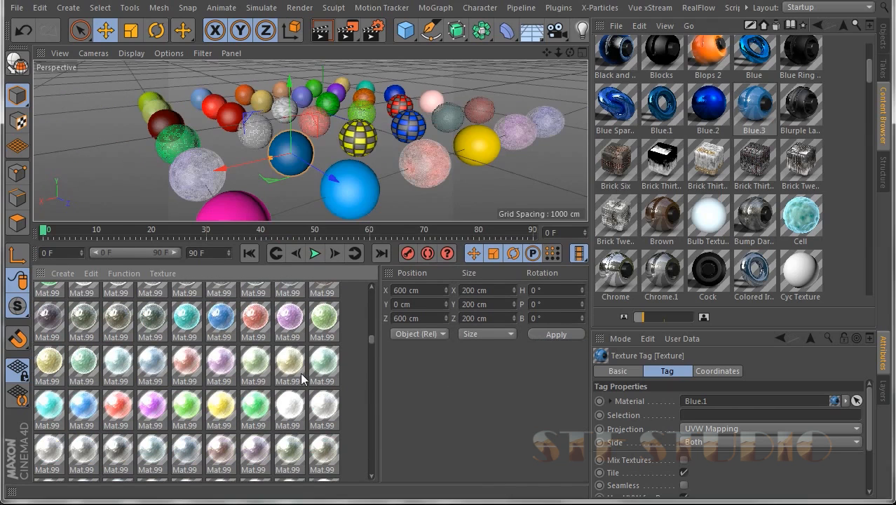
left_click_drag(371, 340, 369, 449)
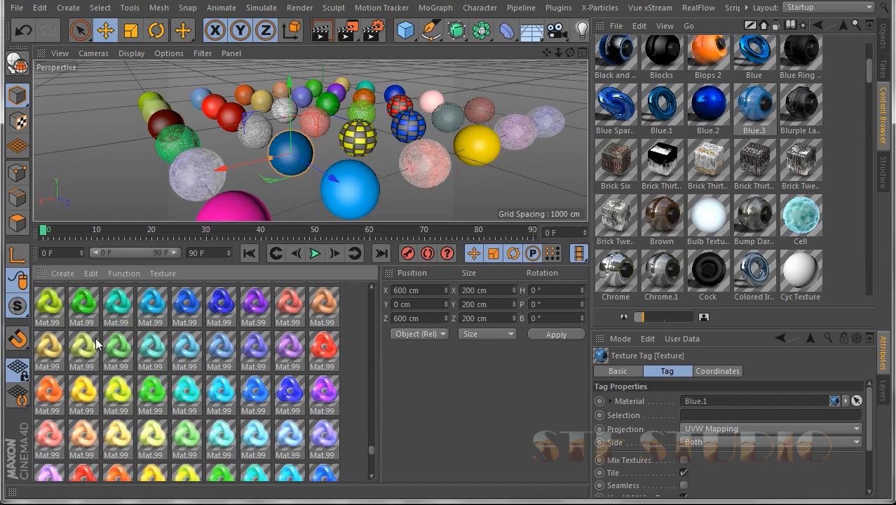
left_click_drag(371, 448, 403, 359)
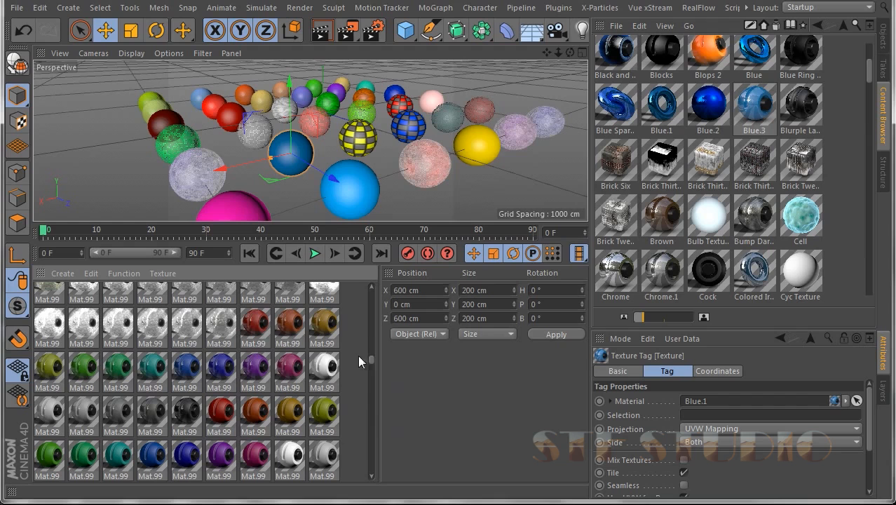
left_click_drag(372, 360, 383, 316)
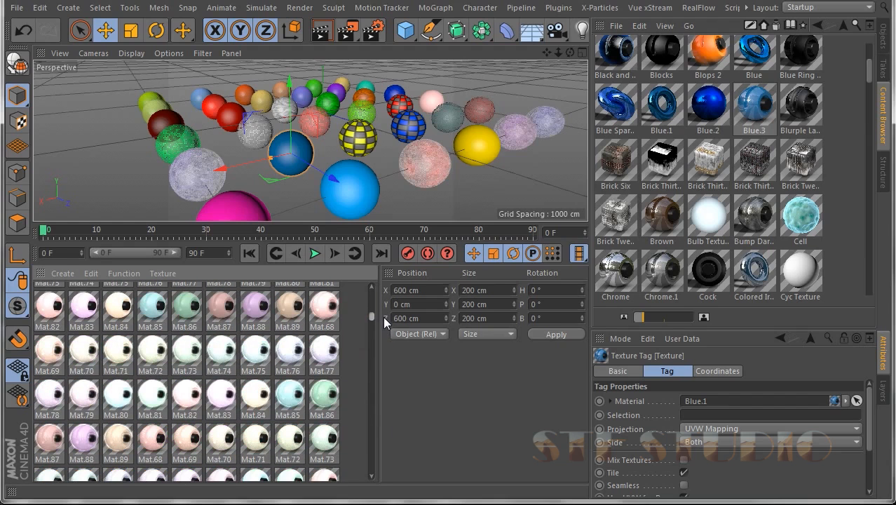
scroll(364, 326, "up", 2)
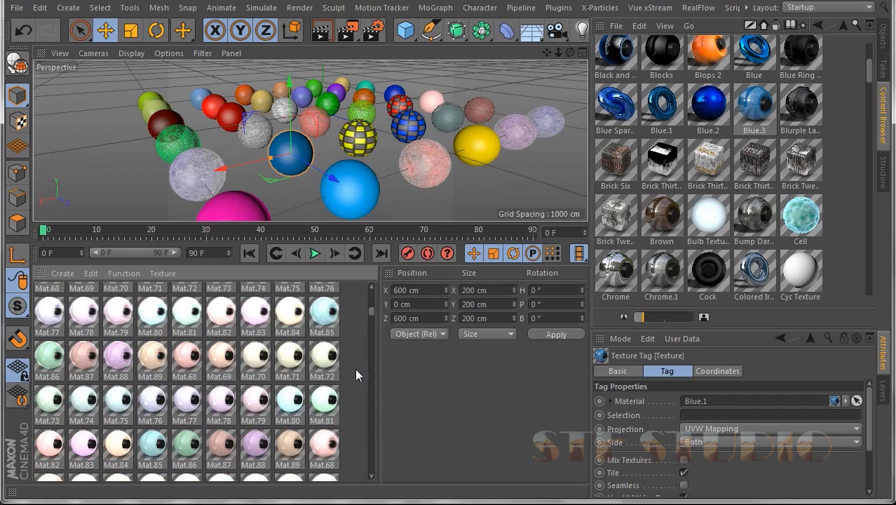
left_click_drag(372, 310, 375, 302)
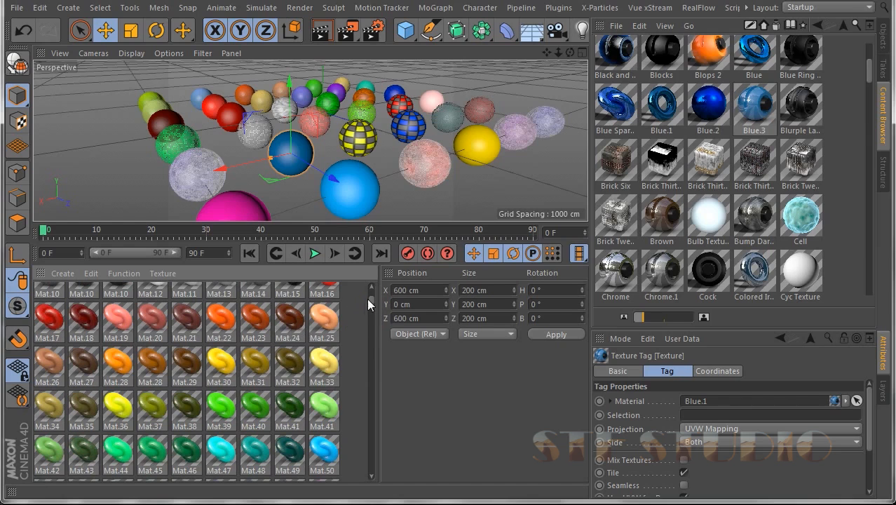
left_click_drag(374, 299, 373, 290)
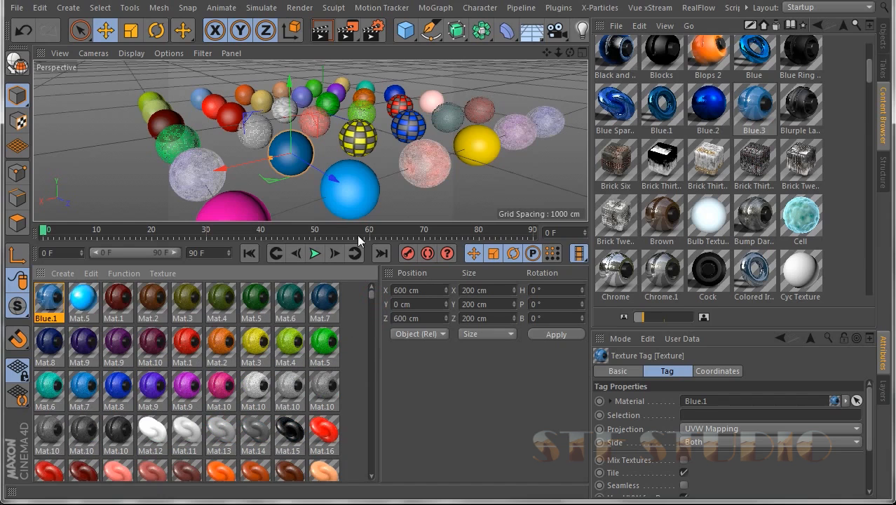
left_click_drag(353, 223, 350, 278)
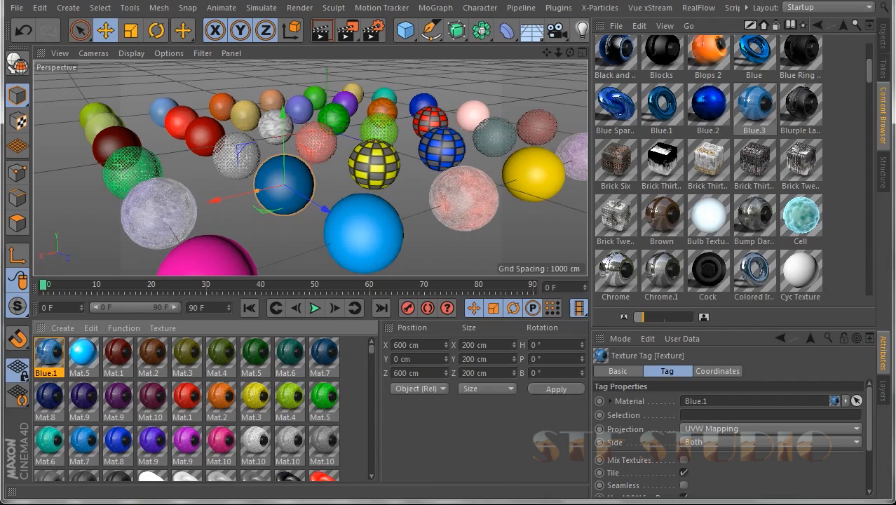
Check the c4D_Material Pack folder in Windows Explorer, and return to the top level of the Presets library in Cinema 4D
mouse_move(216, 490)
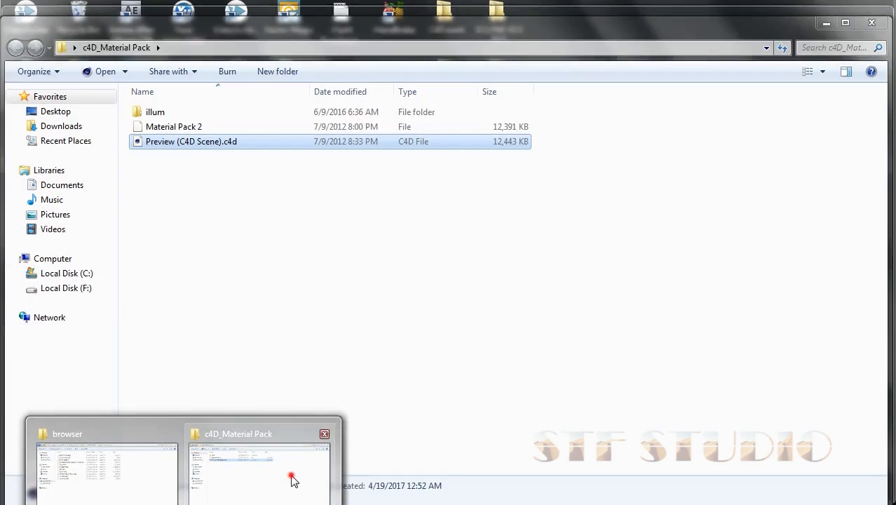
left_click(291, 477)
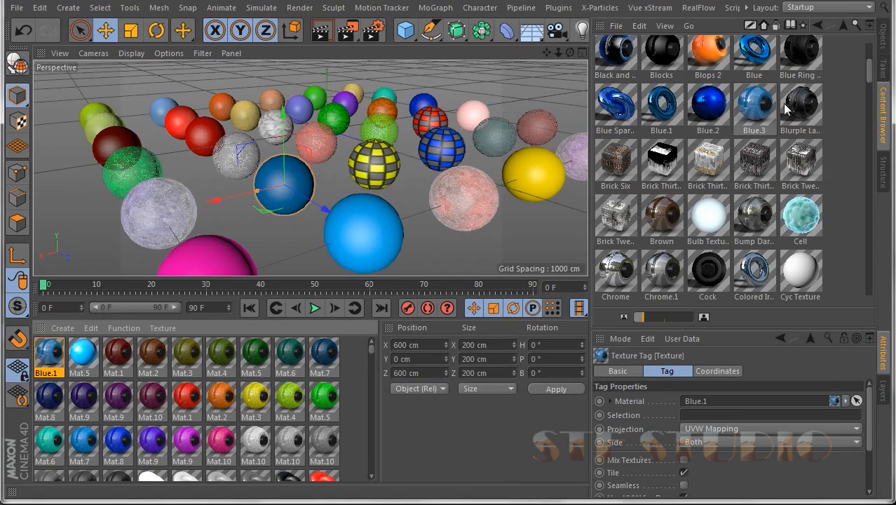
left_click(844, 26)
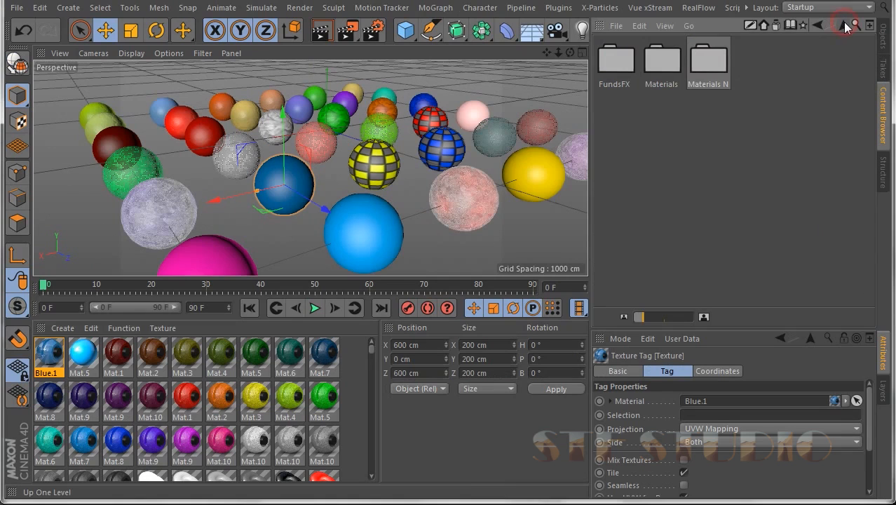
left_click(844, 25)
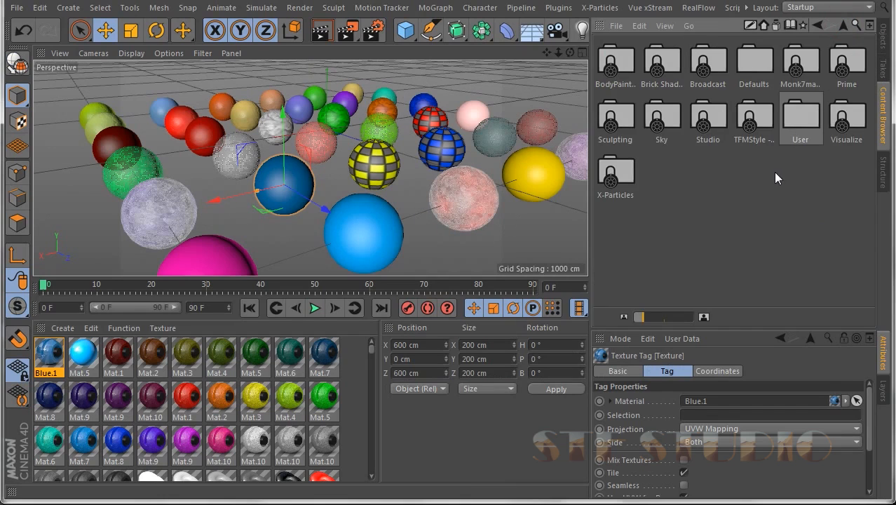
Go over the Studio, Visualize, Prime and Sculpting folders in the Presets library
left_click(704, 118)
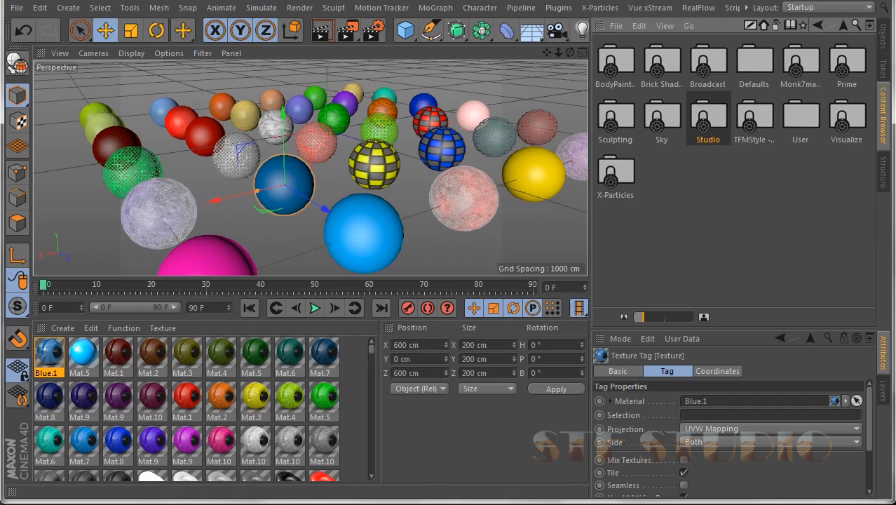
left_click(847, 118)
left_click(702, 120)
left_click(848, 120)
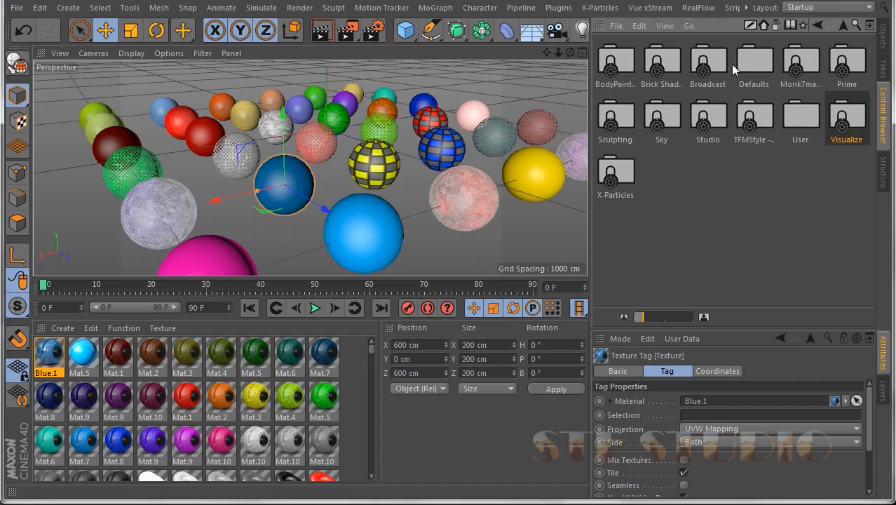
left_click(847, 67)
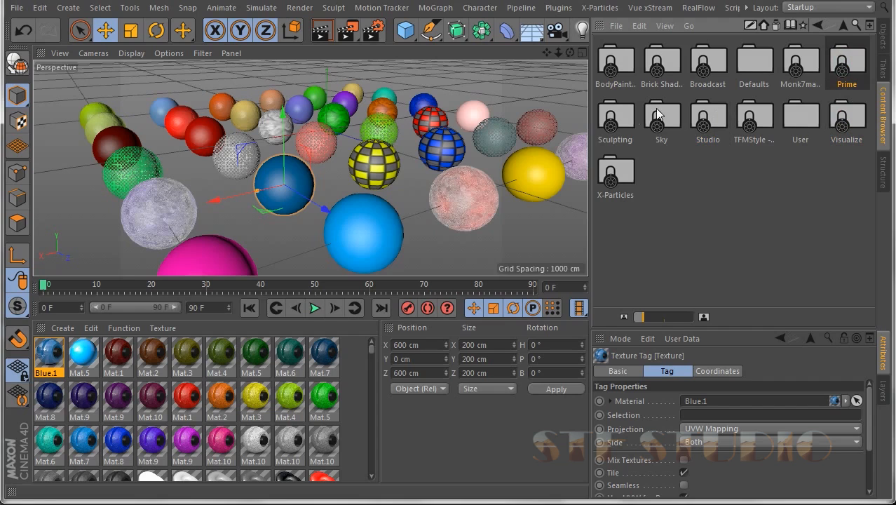
left_click(615, 128)
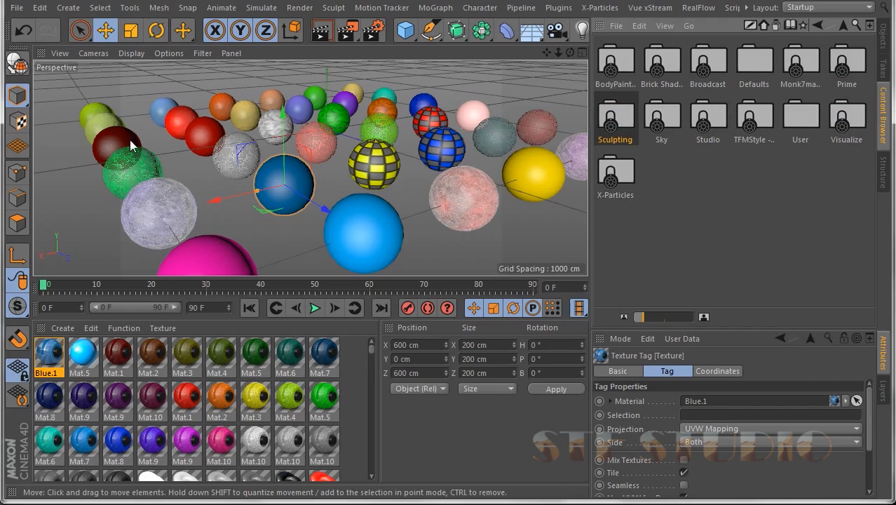
Enlarge the perspective viewport and reframe it on the whole group of spheres
left_click_drag(310, 277, 311, 356)
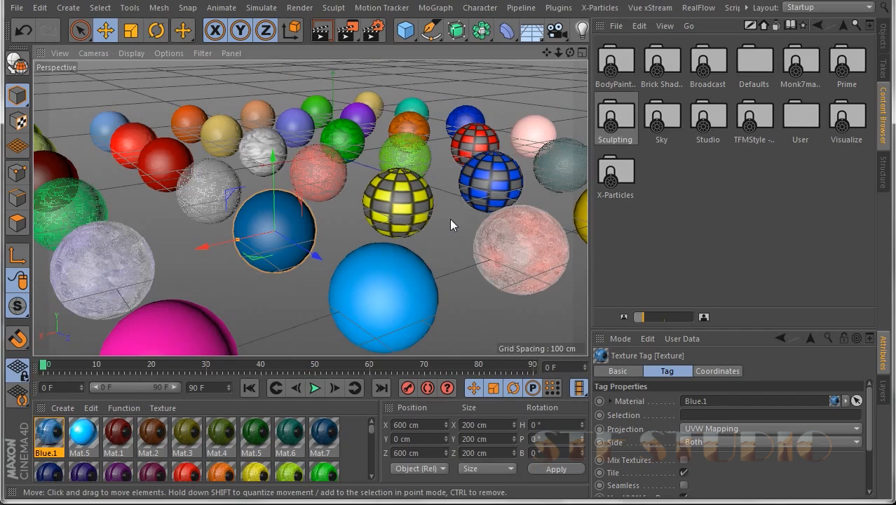
scroll(449, 219, "down", 5)
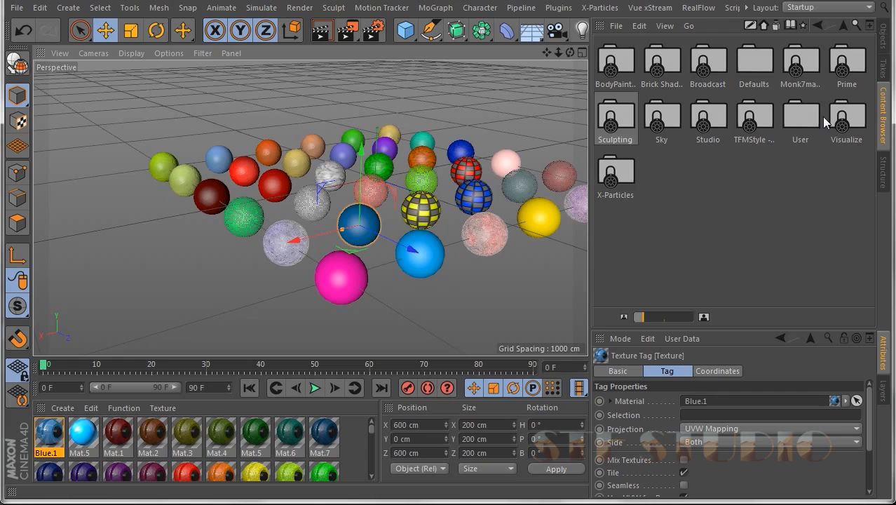
left_click_drag(546, 52, 488, 62)
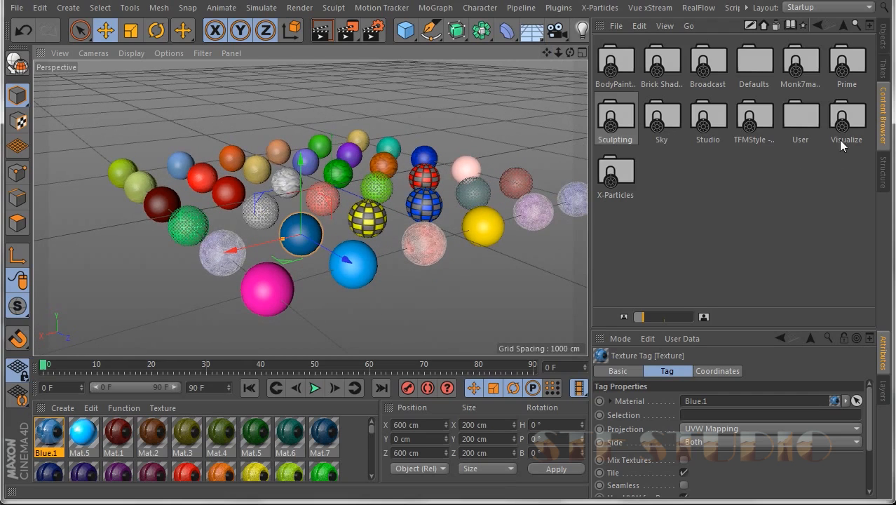
Open the Materials folder of the Visualize presets and its subfolder with the Amber, Amethyst, Diamond, Jade and Ruby materials
left_click(824, 191)
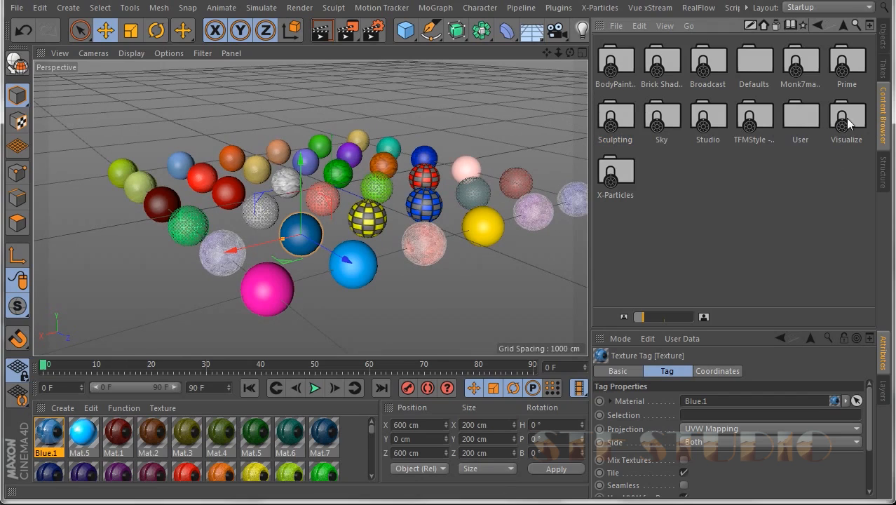
left_click(847, 121)
double_click(847, 120)
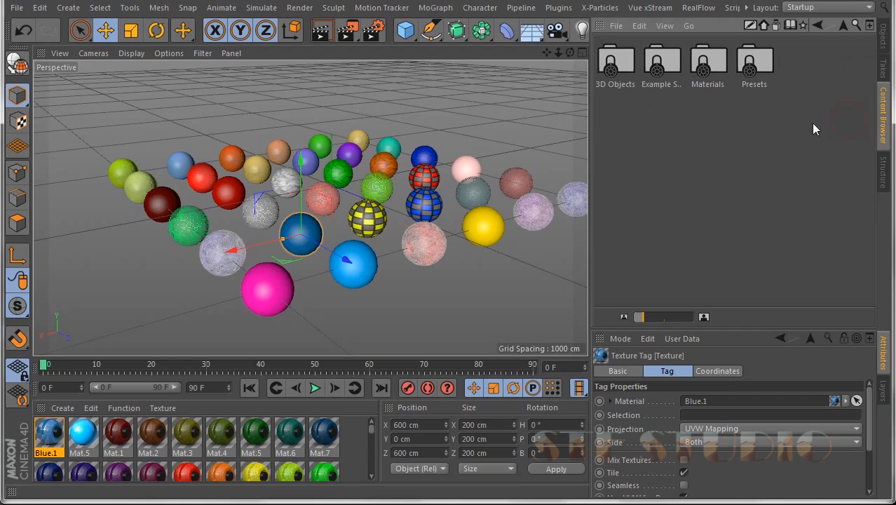
double_click(703, 68)
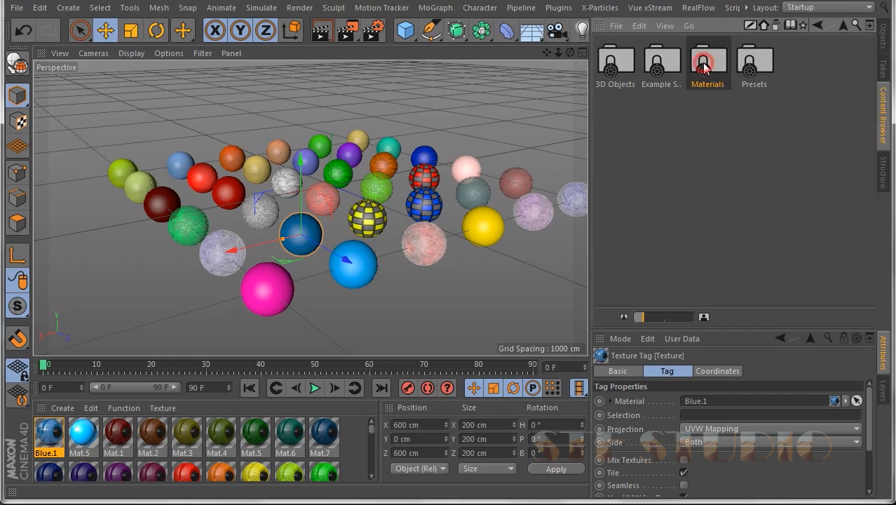
double_click(708, 126)
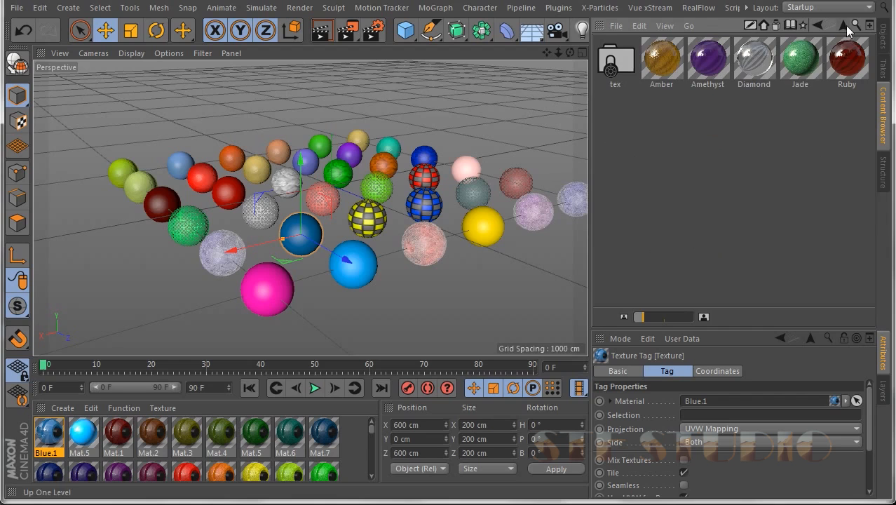
Look through the wood materials and the Stonework folder of the Visualize presets, and return to the list of material folders
left_click(843, 26)
double_click(708, 229)
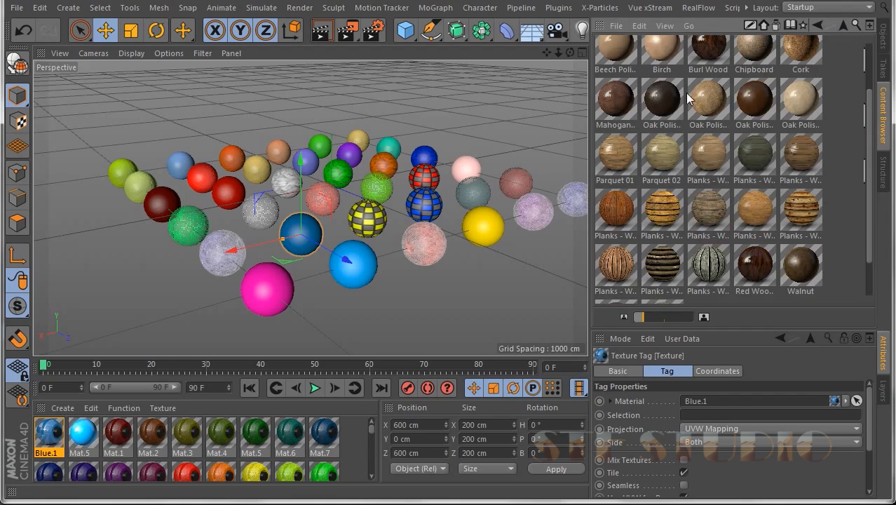
scroll(707, 230, "up", 2)
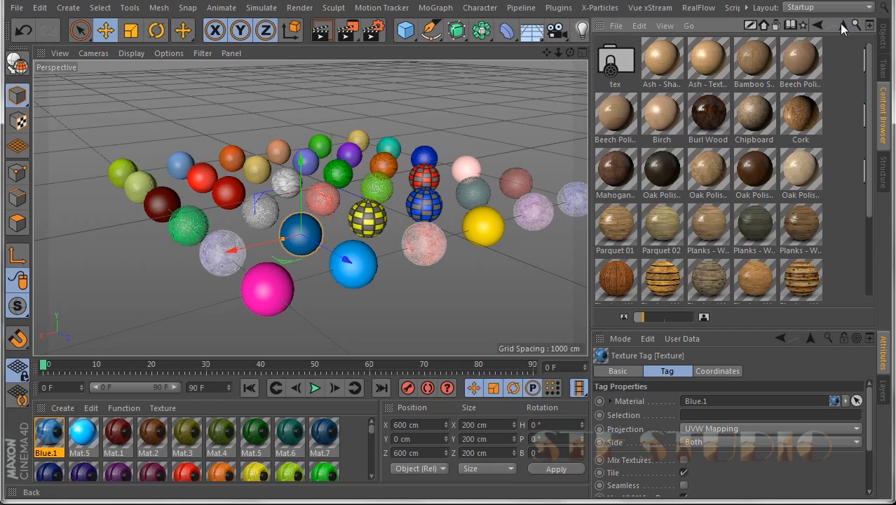
left_click(847, 26)
left_click(662, 240)
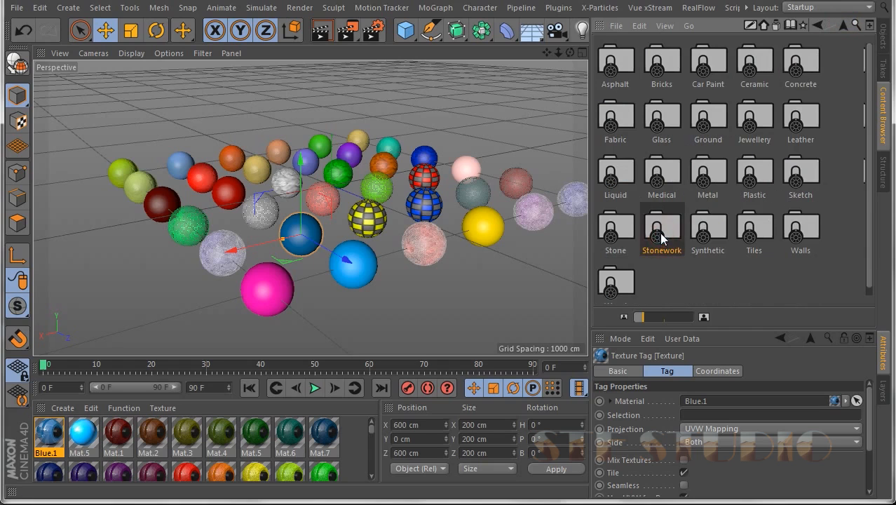
double_click(661, 234)
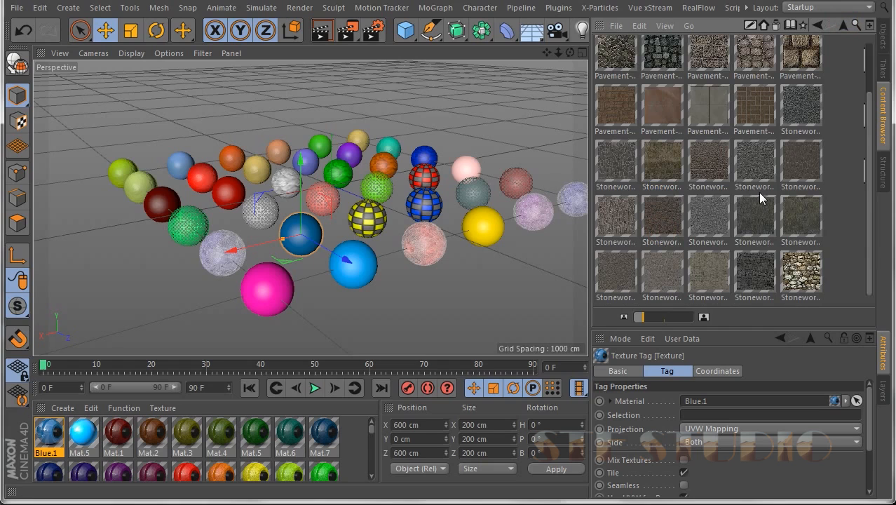
left_click(843, 26)
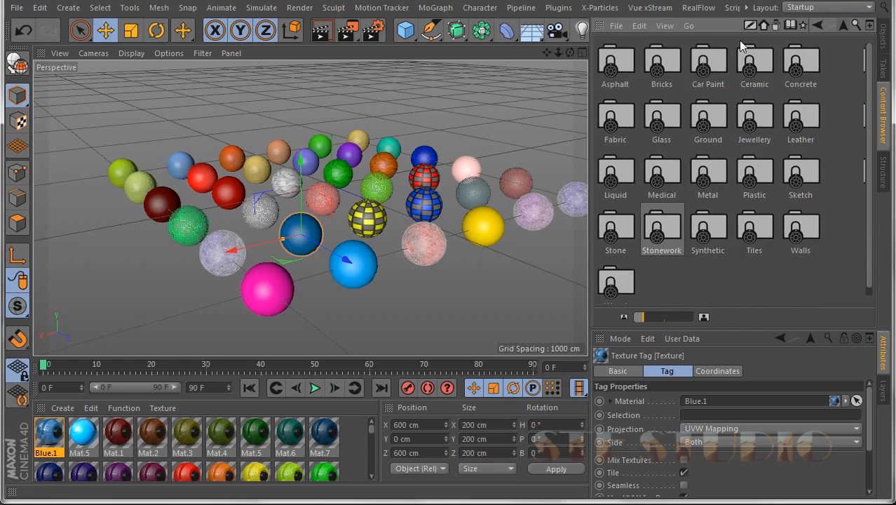
Look through the Stone folder of the Visualize materials, and go back up to the top level of the Presets library
double_click(613, 242)
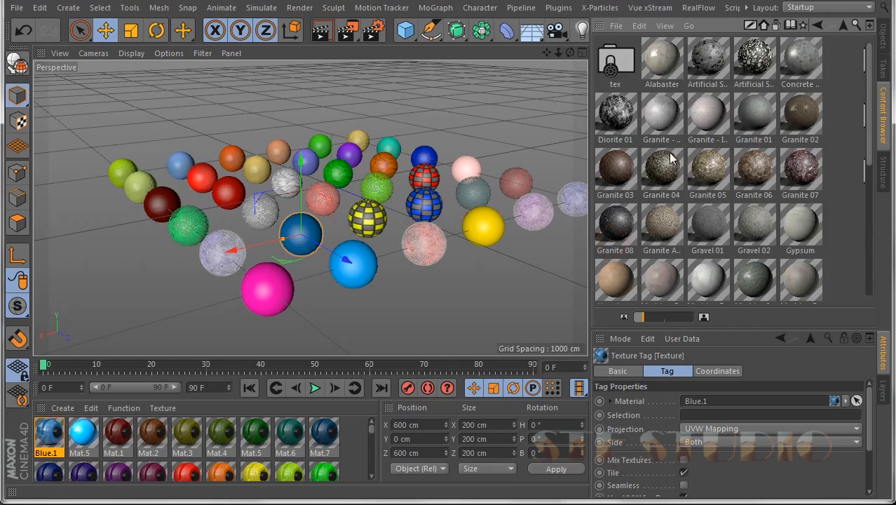
scroll(763, 270, "down", 5)
scroll(769, 259, "up", 5)
left_click(843, 26)
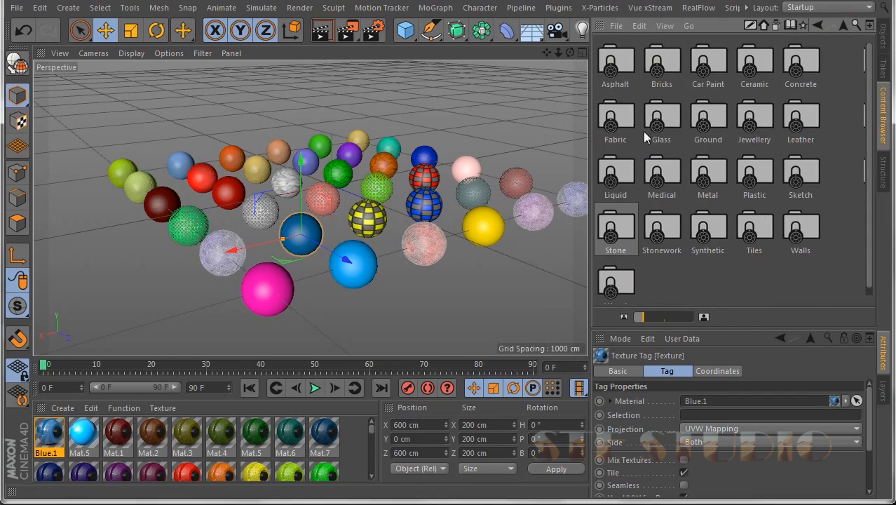
left_click(844, 27)
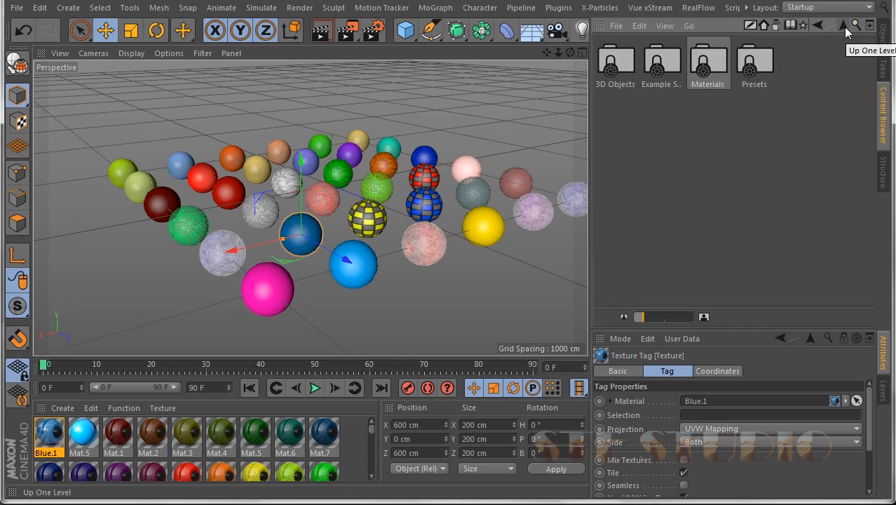
left_click(845, 27)
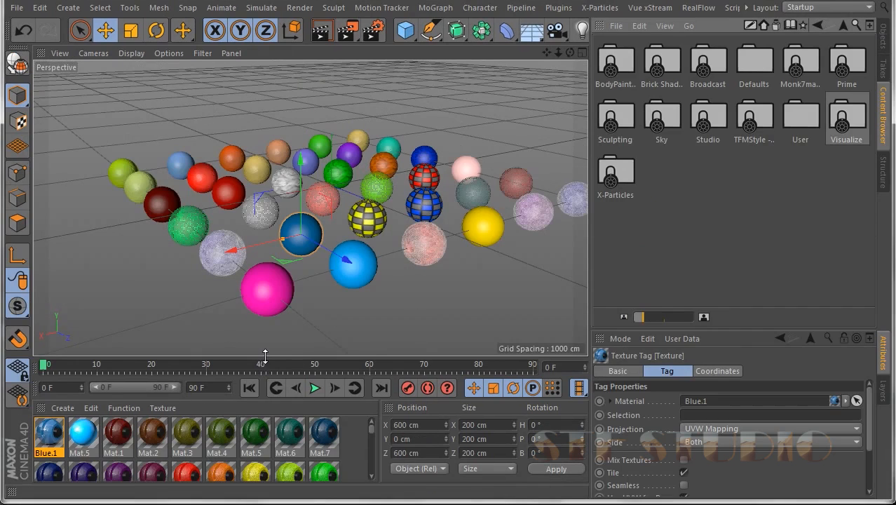
Enlarge the material list to look through all the scene's materials, and restore the larger perspective viewport
left_click_drag(262, 356, 311, 200)
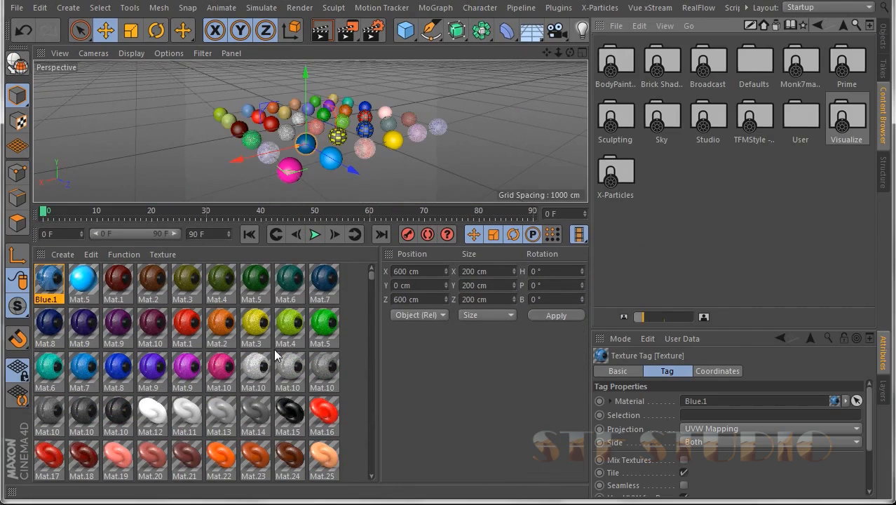
left_click_drag(375, 276, 373, 471)
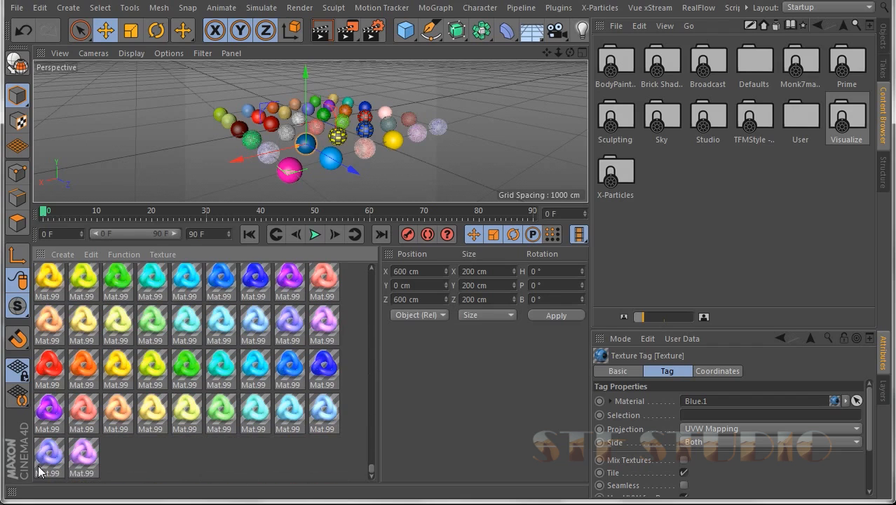
scroll(176, 434, "up", 10)
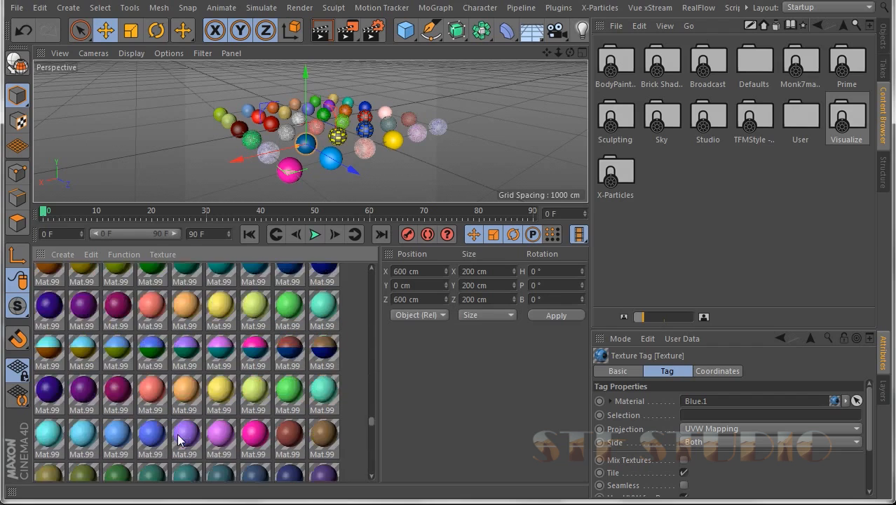
scroll(178, 440, "up", 10)
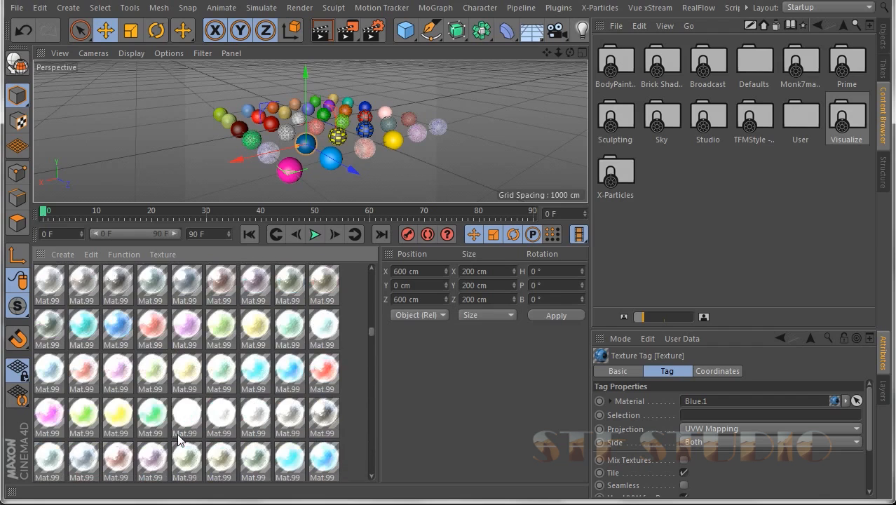
scroll(178, 439, "up", 2)
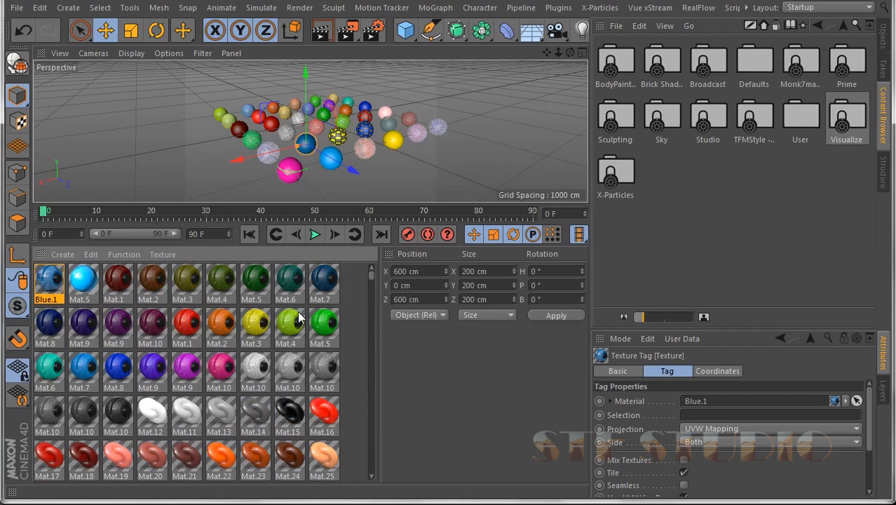
left_click_drag(379, 223, 347, 339)
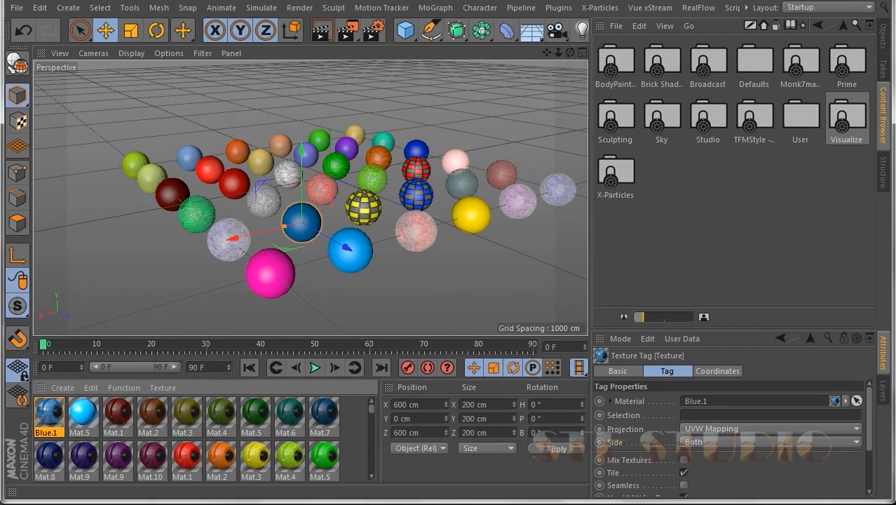
Switch to the browser folder window in Windows Explorer and go back to the root of Local Disk (C:)
mouse_move(183, 503)
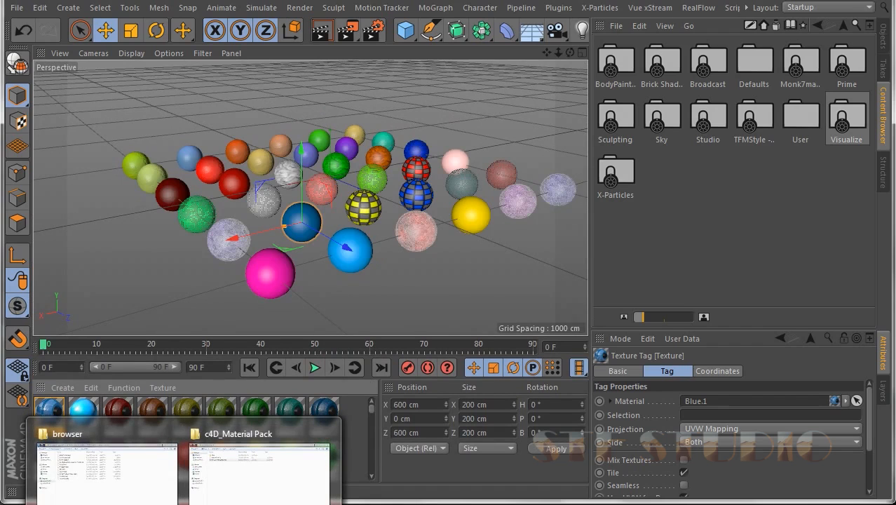
left_click(133, 491)
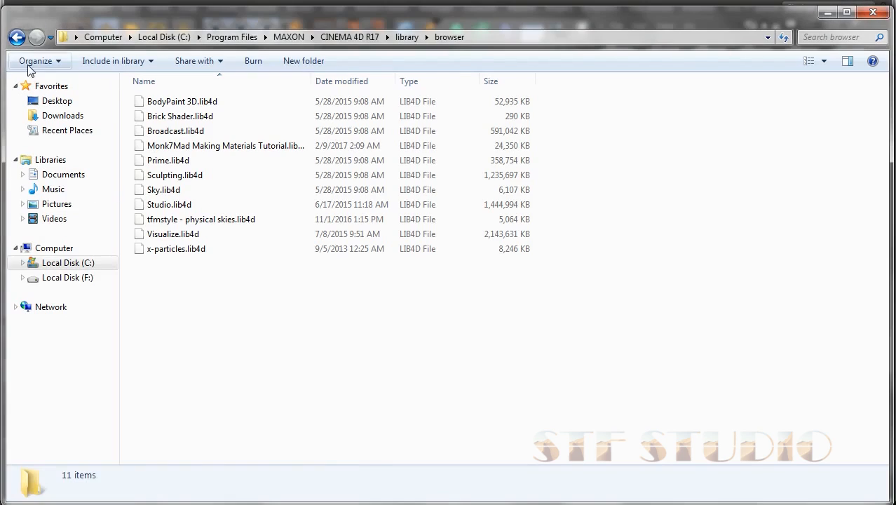
left_click(17, 37)
left_click(17, 37)
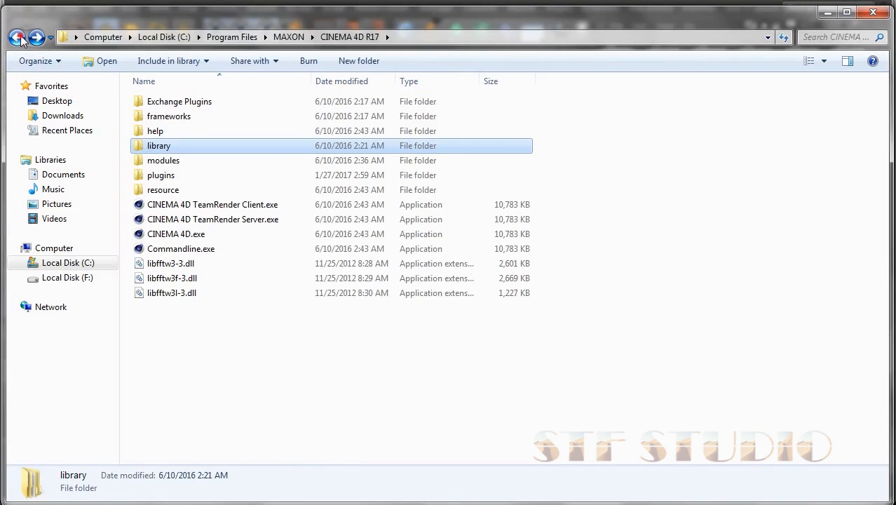
left_click(18, 37)
left_click(82, 265)
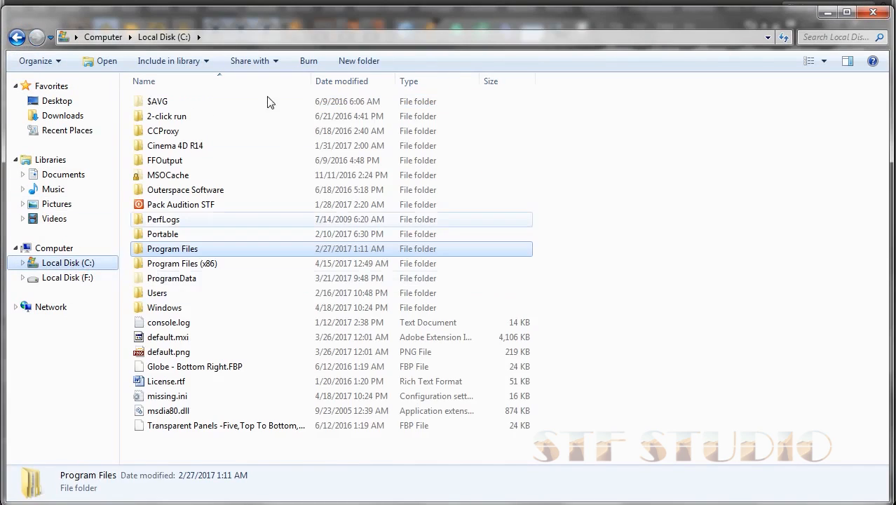
Open the folder Program Files > MAXON > CINEMA 4D R17 > library > browser on Local Disk (C:)
double_click(182, 254)
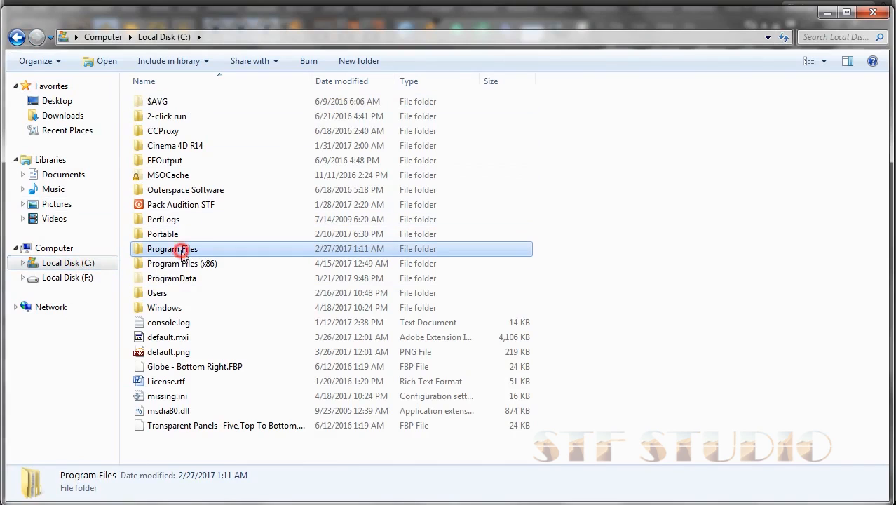
left_click(169, 260)
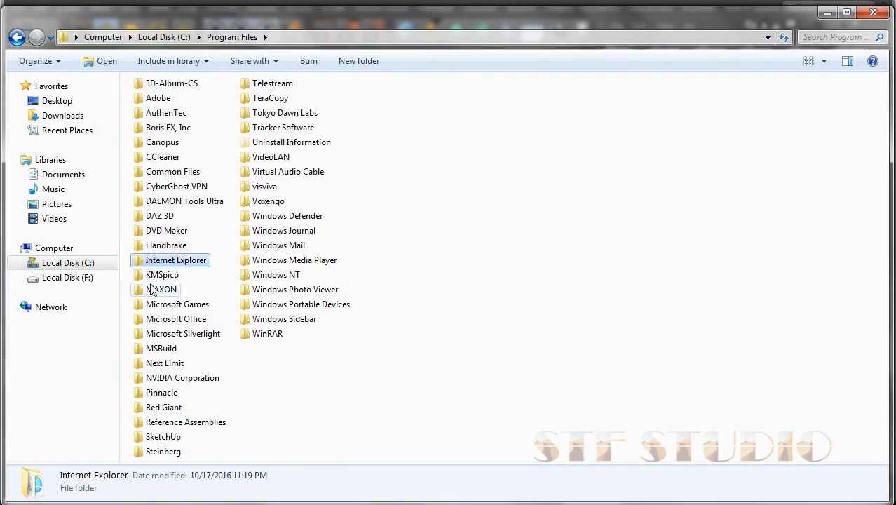
double_click(154, 290)
double_click(161, 101)
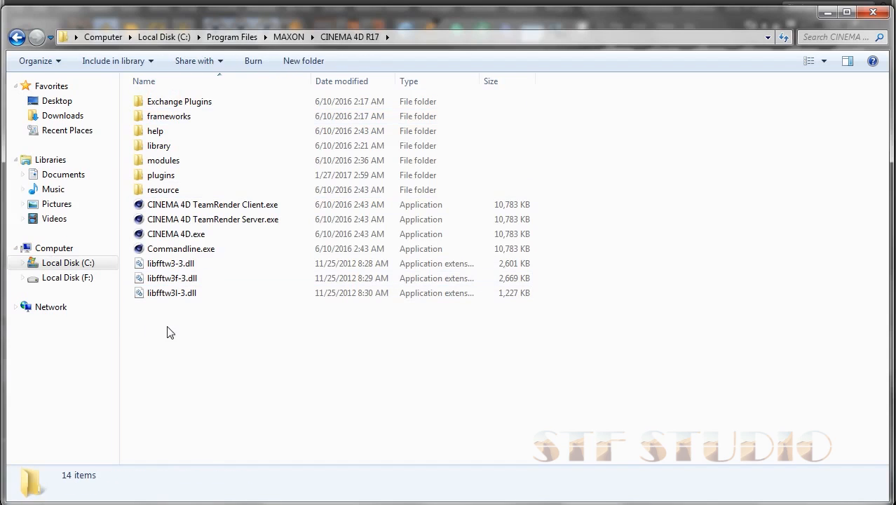
double_click(158, 146)
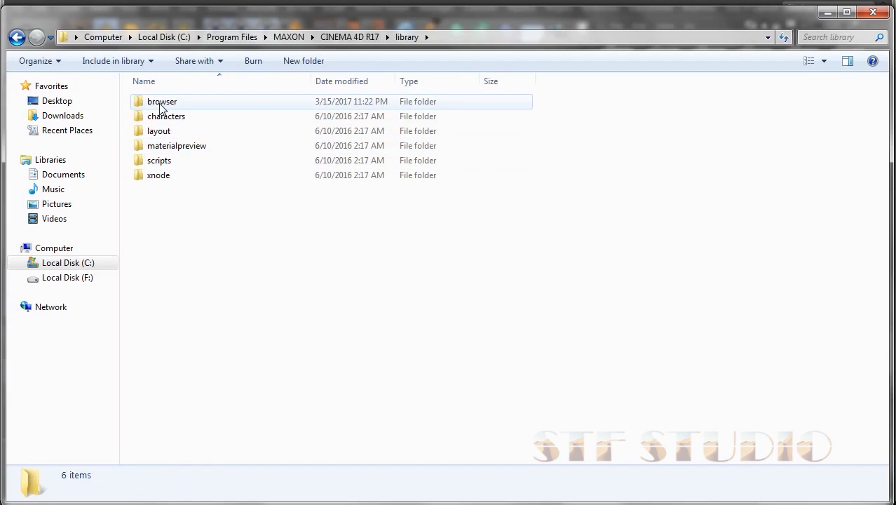
left_click(160, 104)
double_click(160, 104)
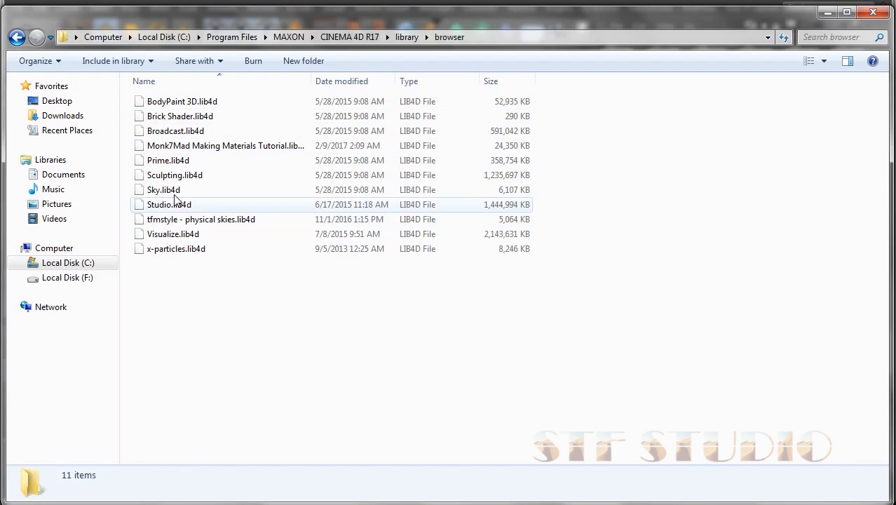
Check the file details of Prime.lib4d, Visualize.lib4d and Sculpting.lib4d in the browser folder
left_click(179, 161)
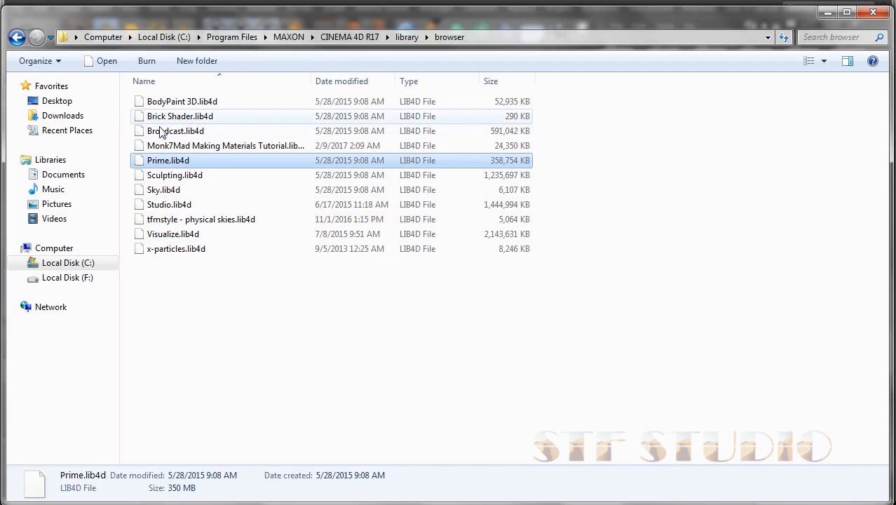
left_click(175, 239)
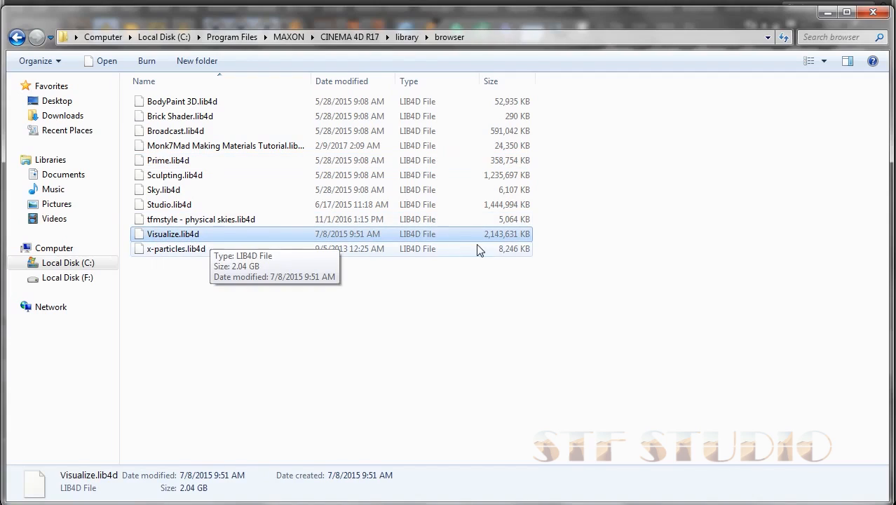
left_click(456, 203)
left_click(373, 176)
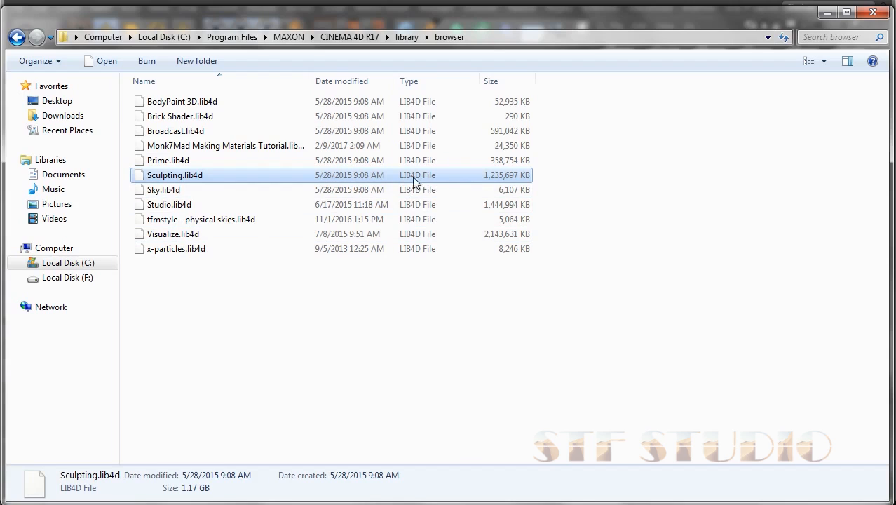
Check the c4D_Material Pack folder, and return to the browser folder to reopen it from its parent library folder
left_click(184, 504)
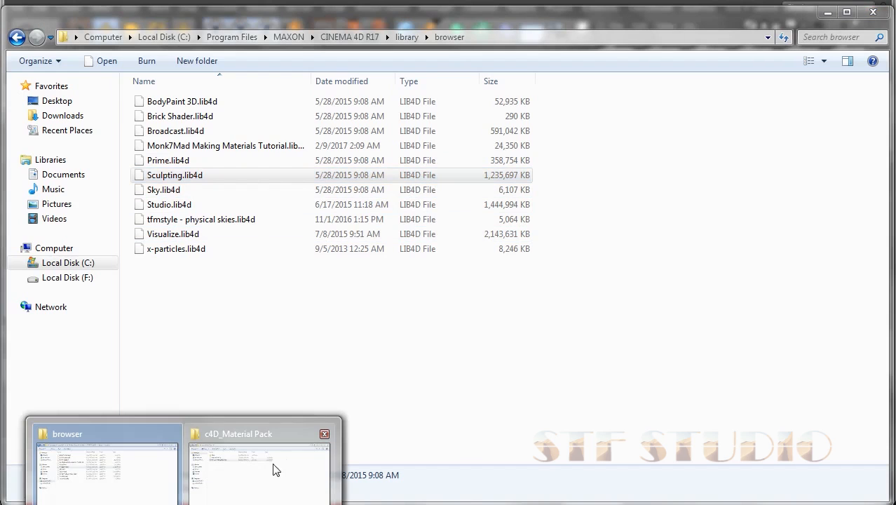
left_click(277, 480)
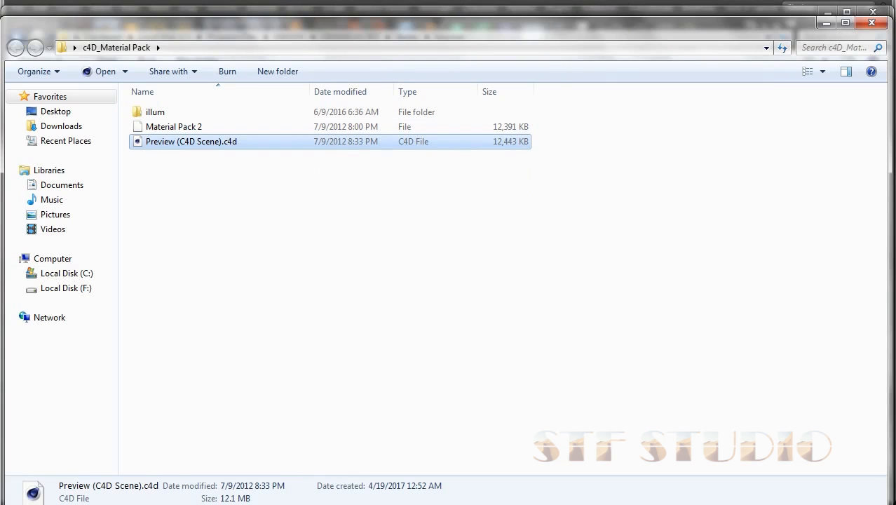
left_click(187, 504)
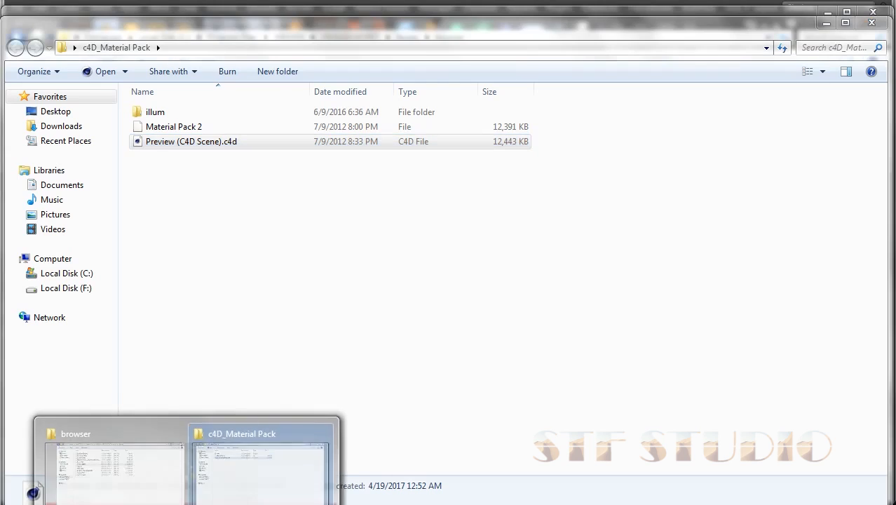
left_click(129, 468)
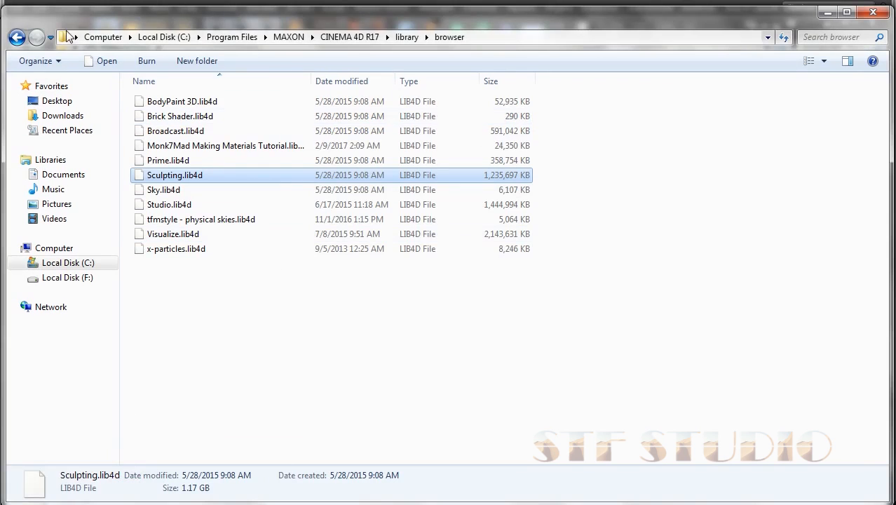
left_click(17, 37)
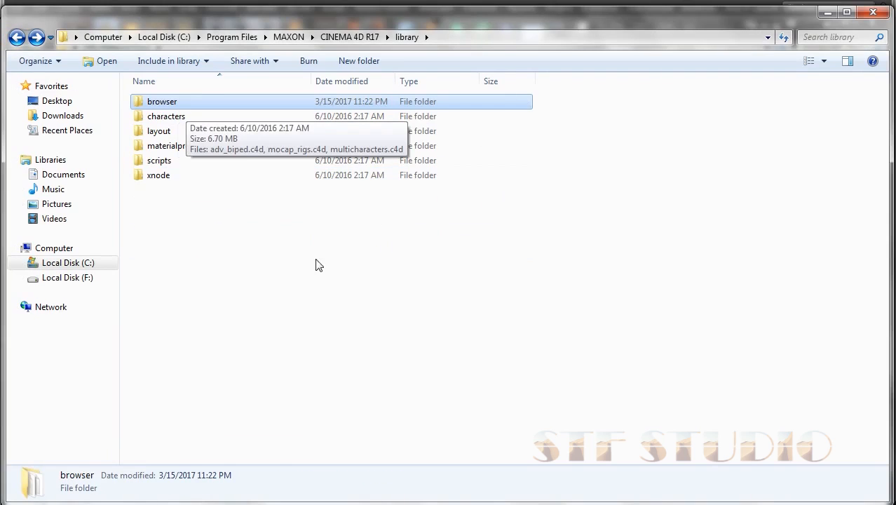
double_click(161, 103)
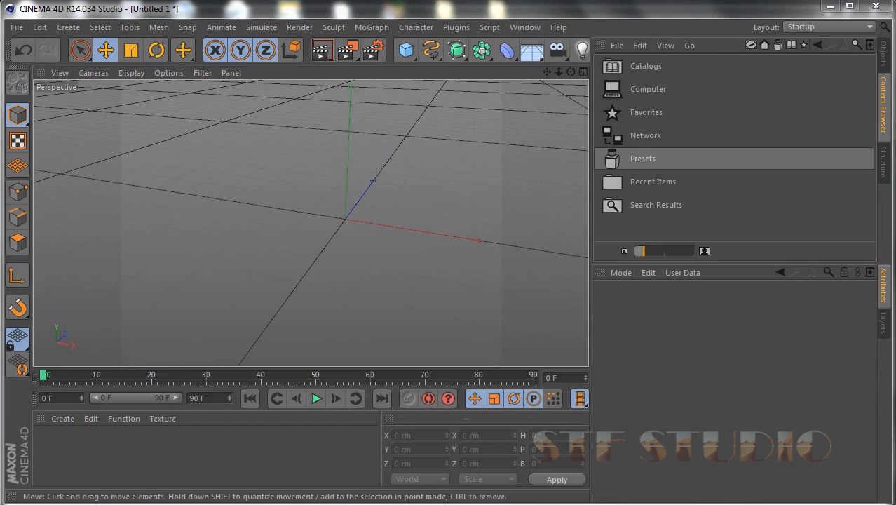
mouse_move(239, 490)
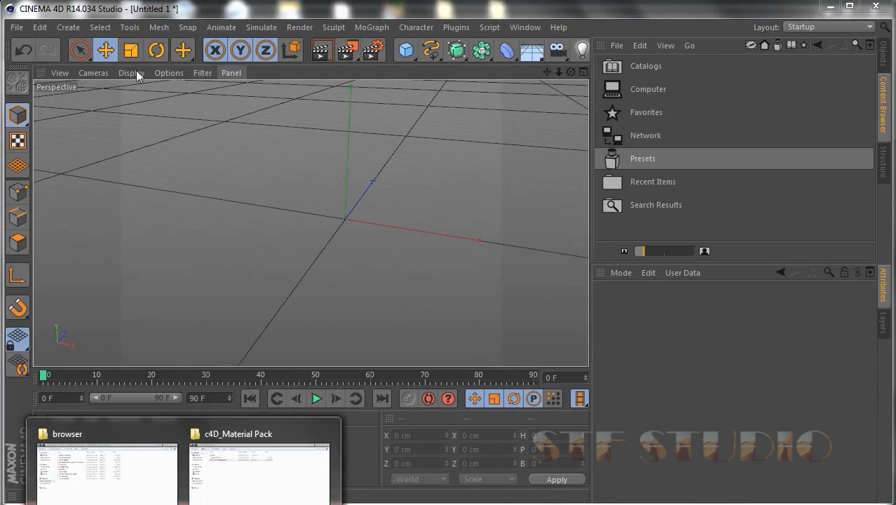
left_click(60, 73)
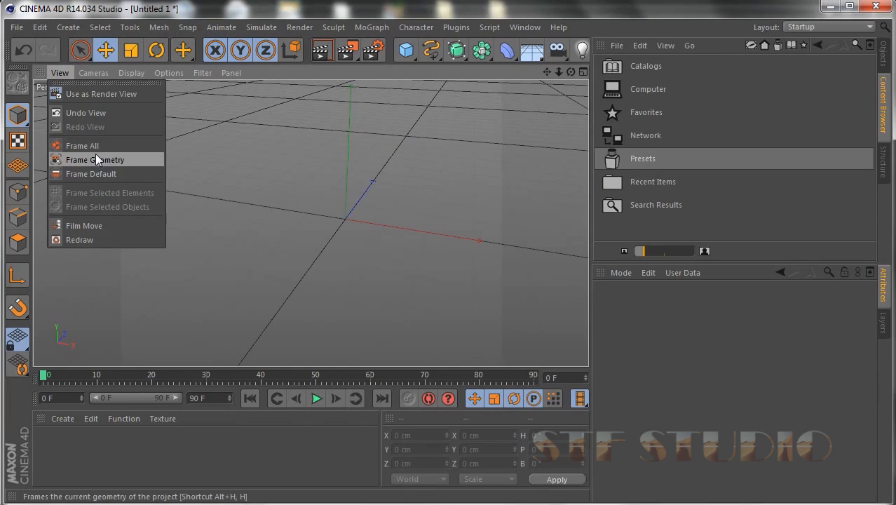
Reset the viewport to its default framing, and open Preview (C4D Scene).c4d from the c4D_Material Pack folder in Windows Explorer
left_click(102, 173)
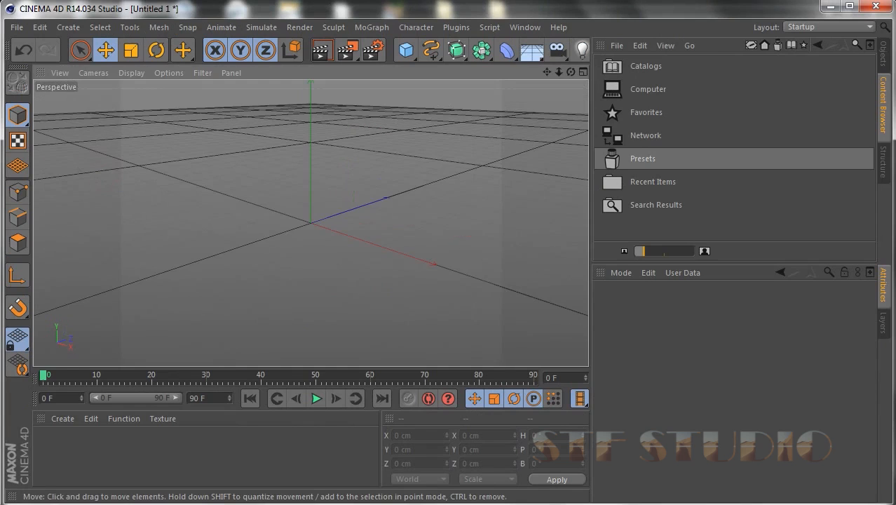
mouse_move(260, 482)
left_click(279, 473)
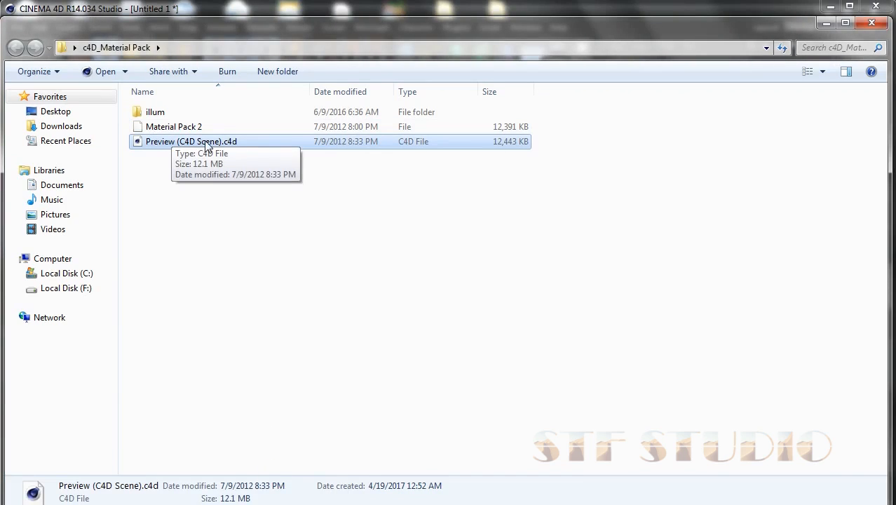
double_click(193, 142)
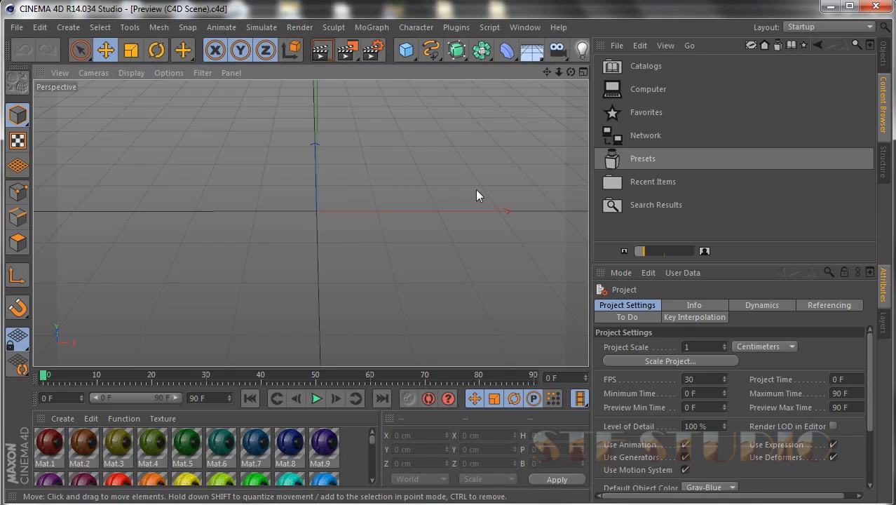
Check the scene's object list and enlarge the material area upward to show more rows of material thumbnails
left_click(882, 54)
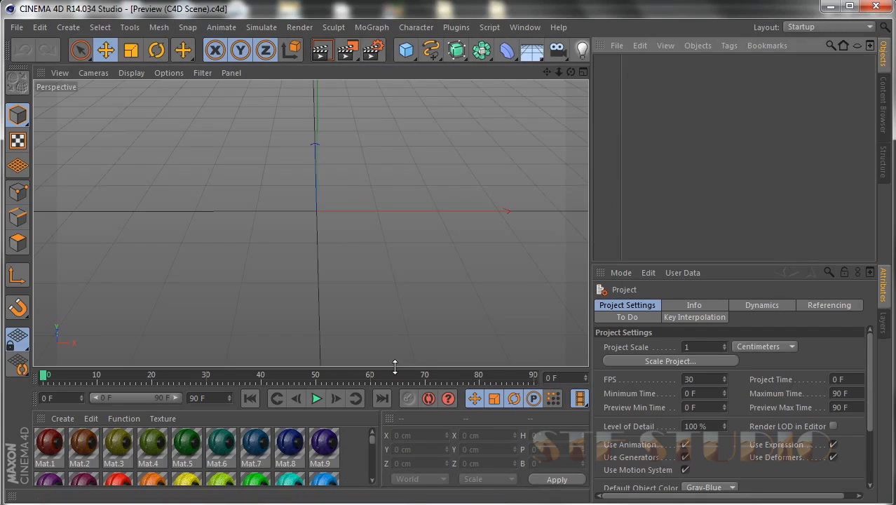
left_click_drag(411, 267, 414, 193)
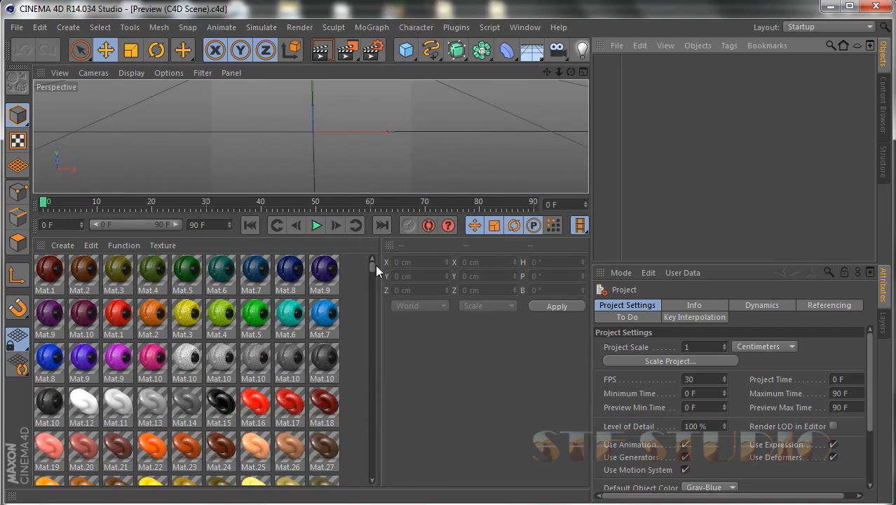
left_click_drag(372, 267, 360, 249)
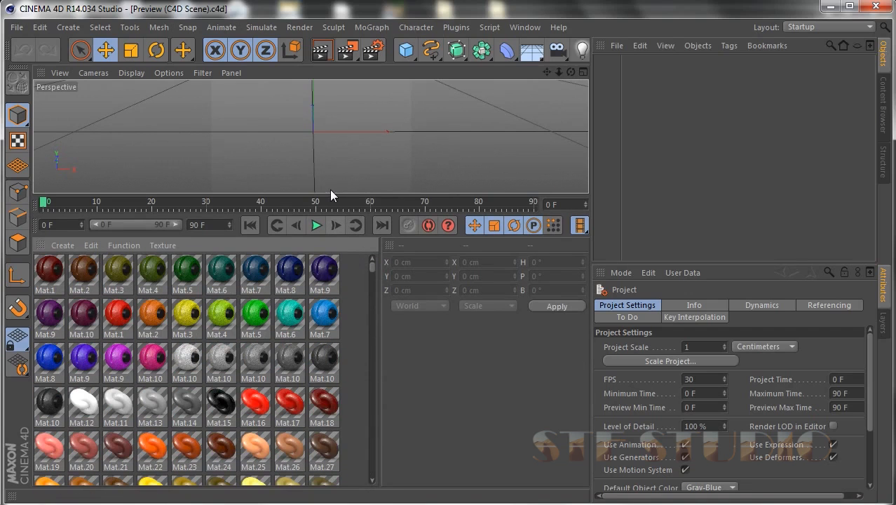
left_click_drag(330, 195, 346, 144)
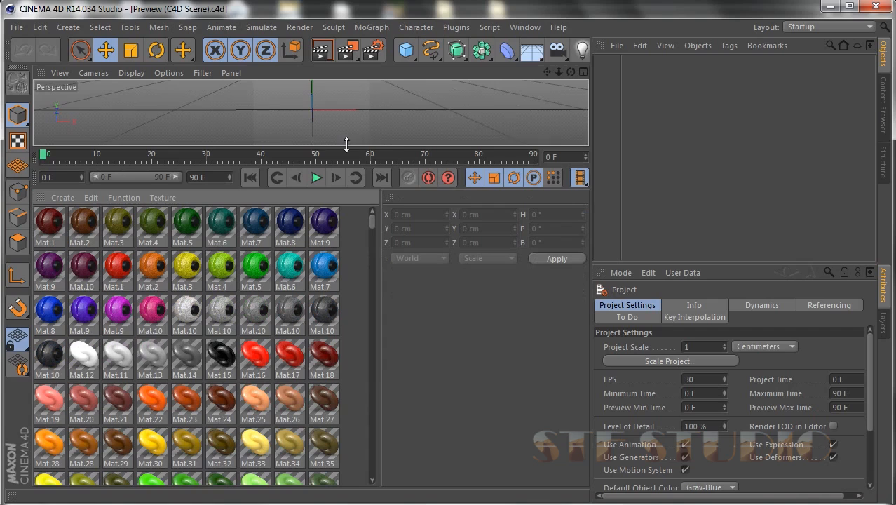
Check the contents of the Presets library in the Content Browser and return to its root level
left_click(880, 112)
double_click(640, 160)
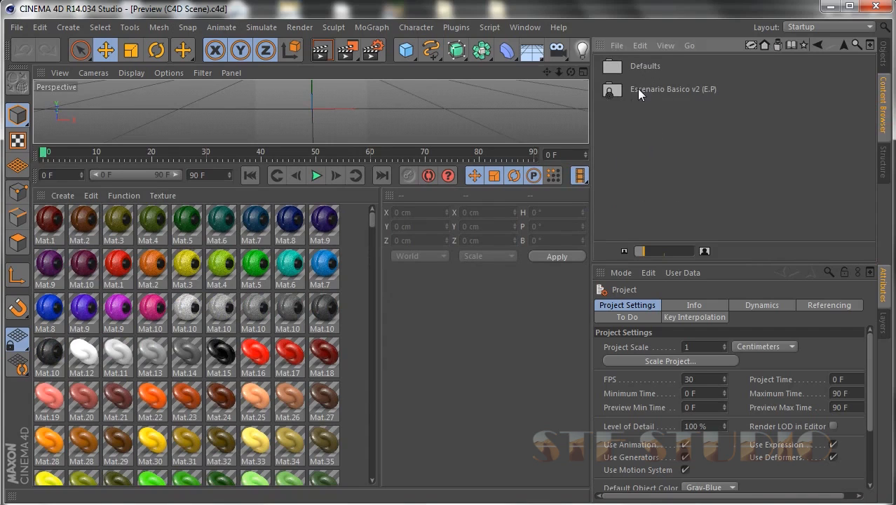
left_click(842, 44)
double_click(637, 159)
left_click(843, 44)
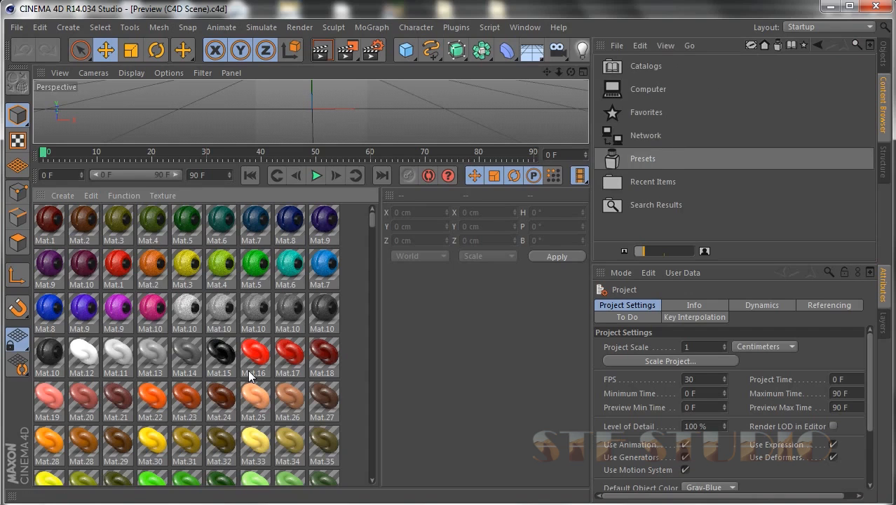
Look through the scene's material thumbnails down to the last rows and return to the first row
scroll(284, 361, "down", 5)
left_click_drag(373, 248, 353, 458)
scroll(192, 286, "up", 1)
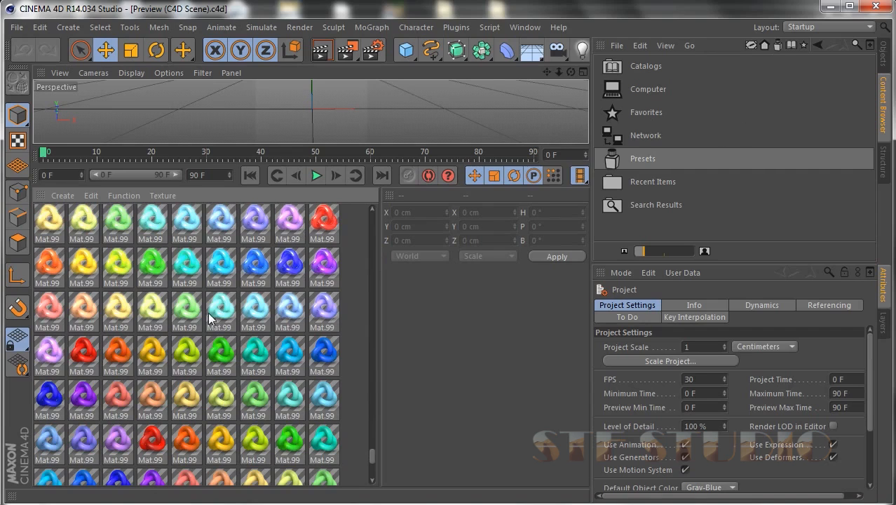
scroll(174, 372, "up", 5)
scroll(175, 375, "up", 3)
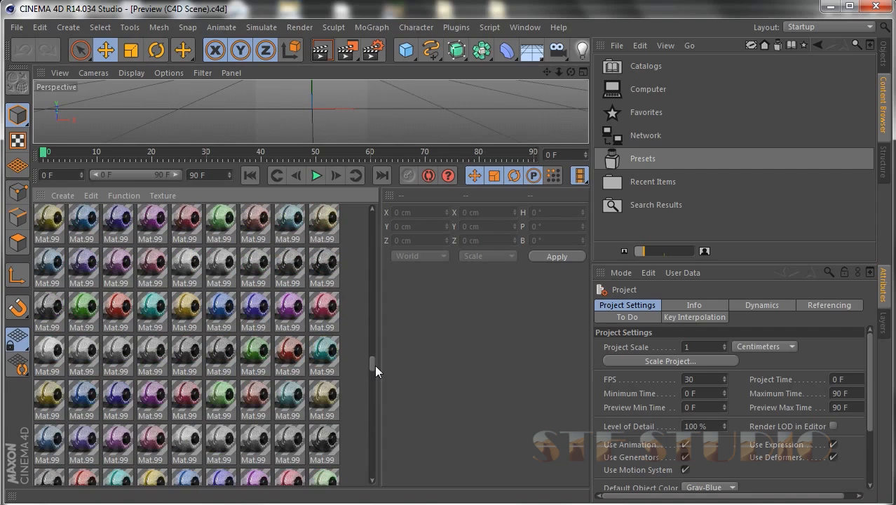
left_click_drag(372, 370, 378, 221)
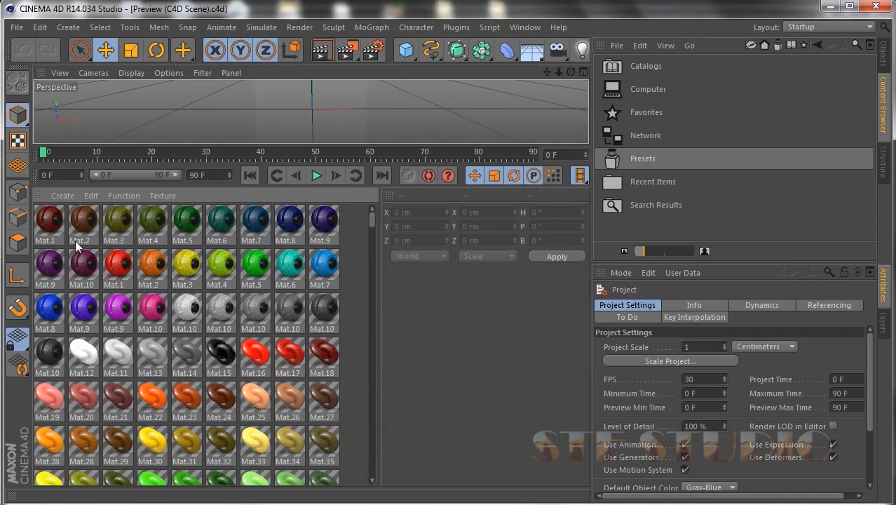
Select all materials in the scene and save them as material presets, shrinking the material area again
left_click(59, 235)
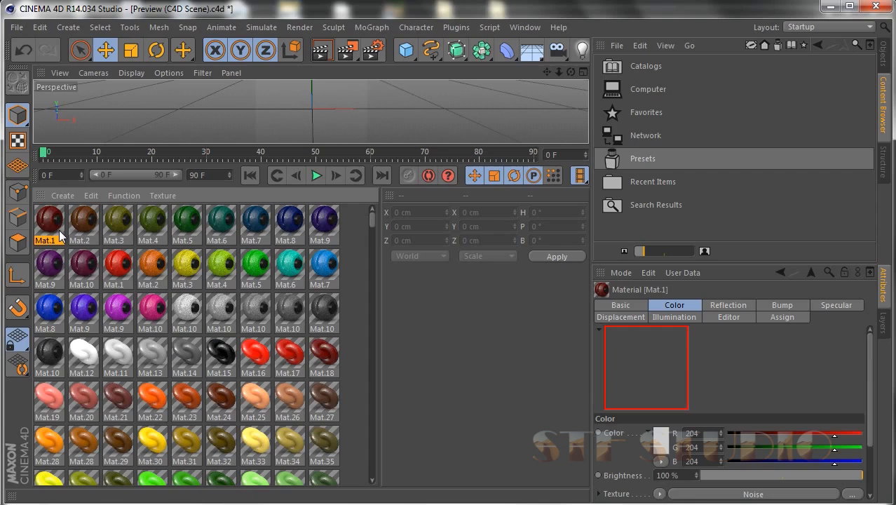
key("ctrl+a")
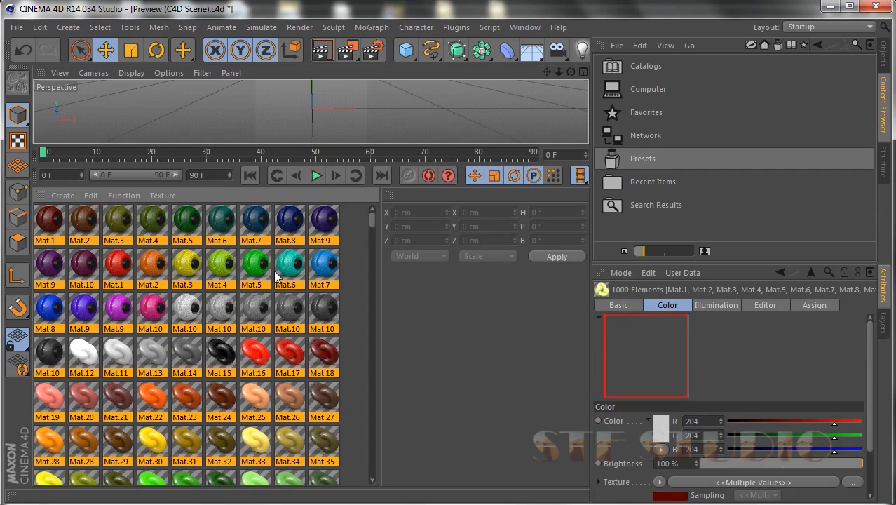
mouse_move(374, 219)
left_mouse_down()
mouse_move(358, 475)
mouse_move(379, 310)
mouse_move(375, 220)
left_mouse_up()
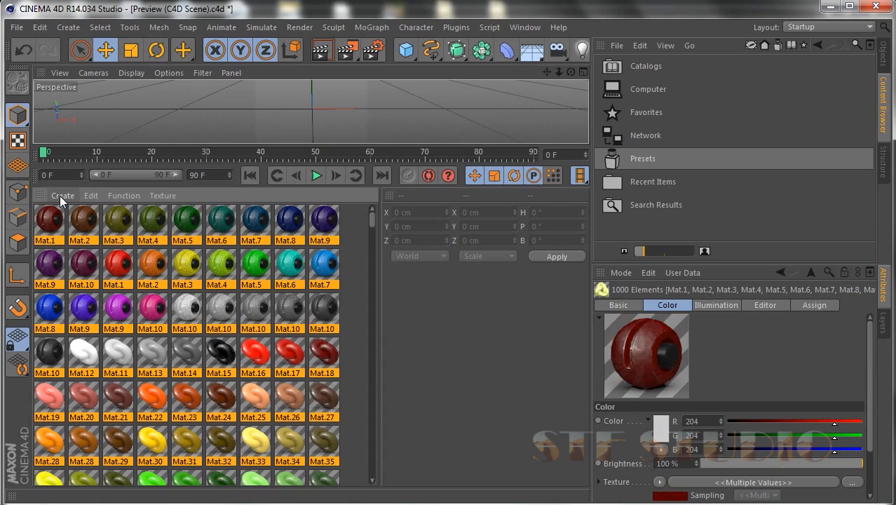
left_click_drag(333, 144, 203, 298)
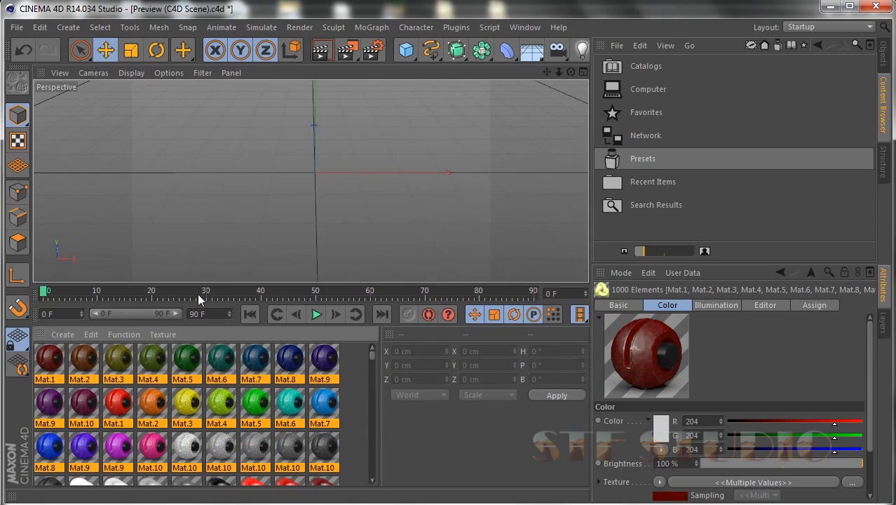
left_click(62, 335)
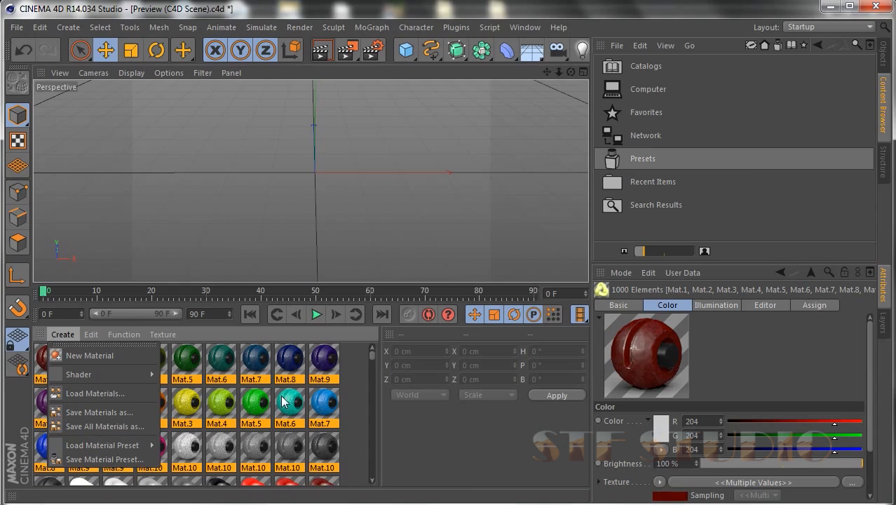
left_click(105, 459)
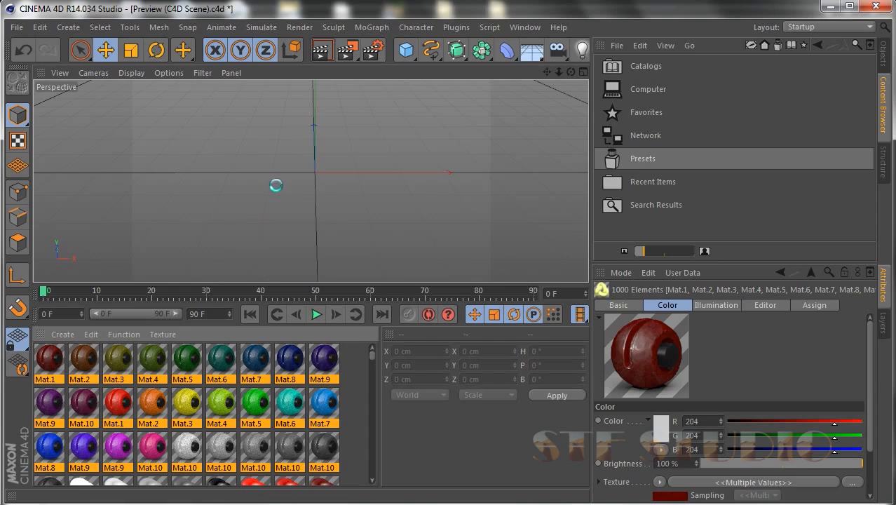
left_click(621, 94)
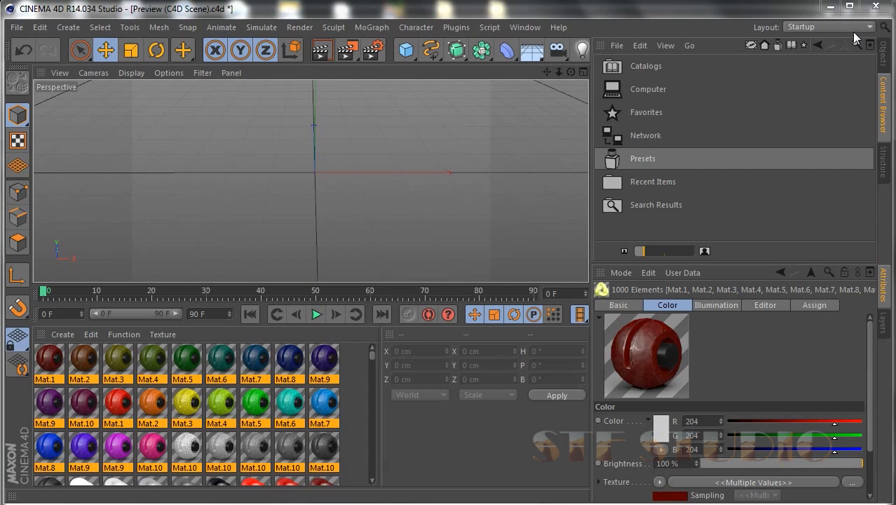
Open the Presets > User > Materials folder in the Content Browser
left_click(819, 45)
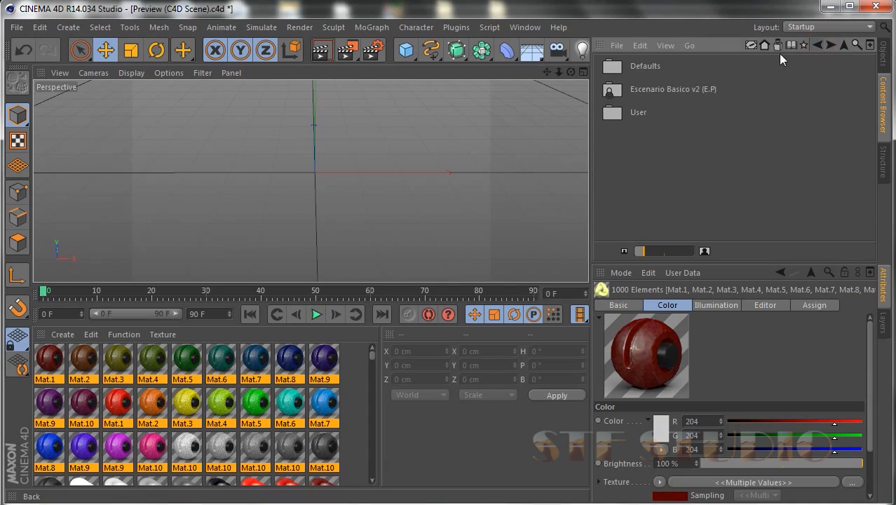
left_click(884, 62)
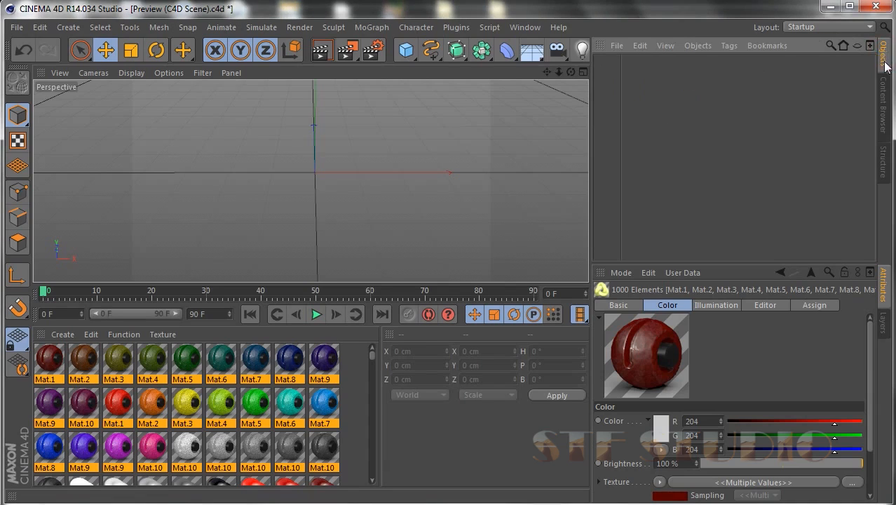
left_click(882, 104)
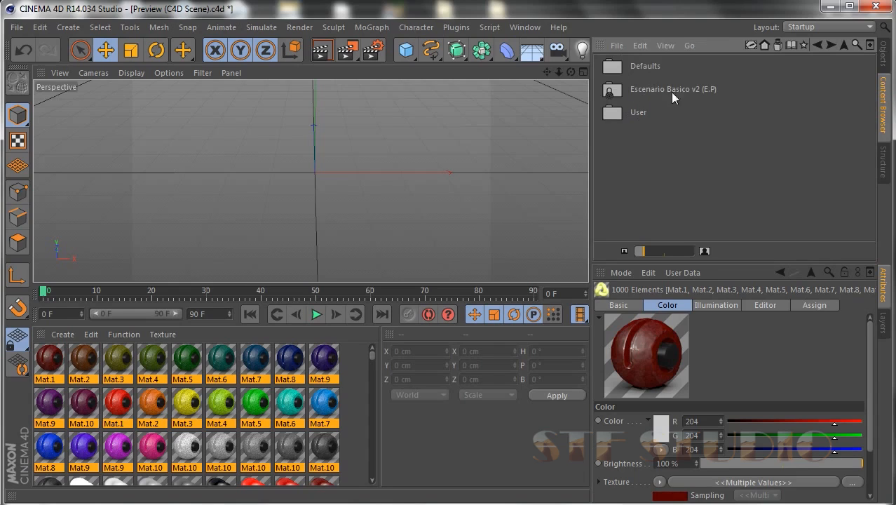
left_click(832, 45)
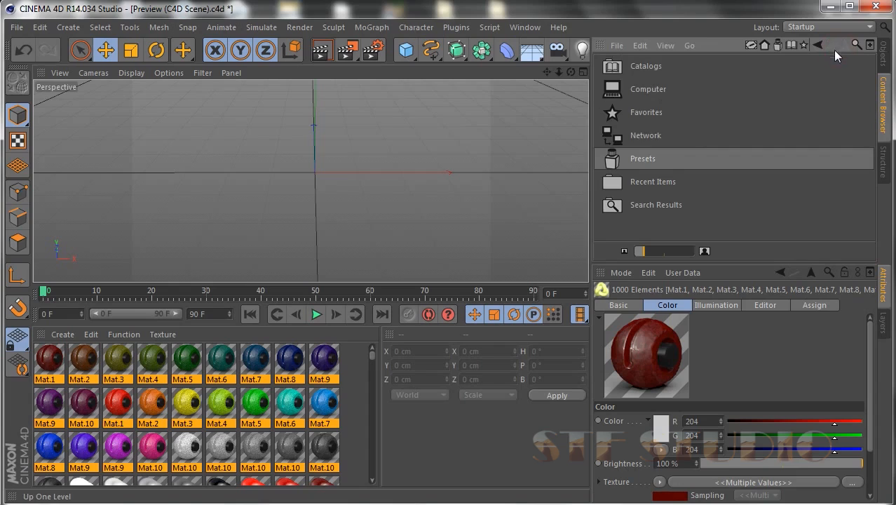
double_click(641, 159)
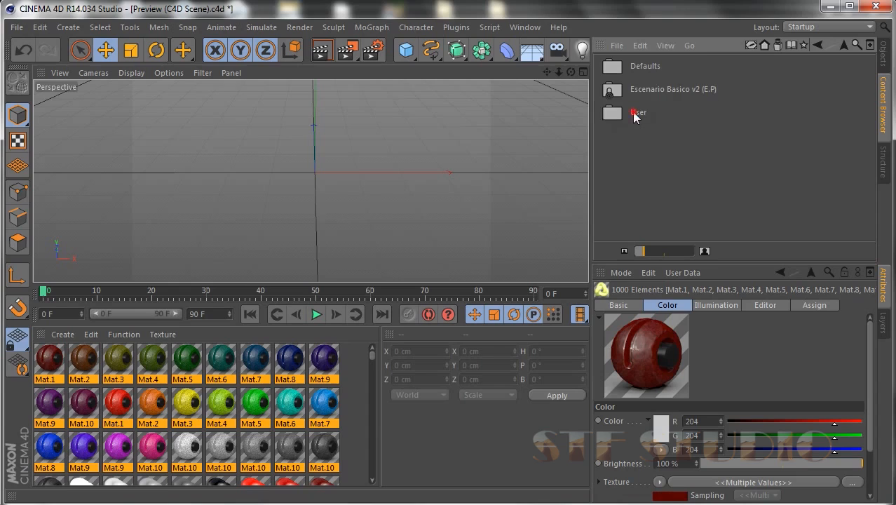
double_click(634, 114)
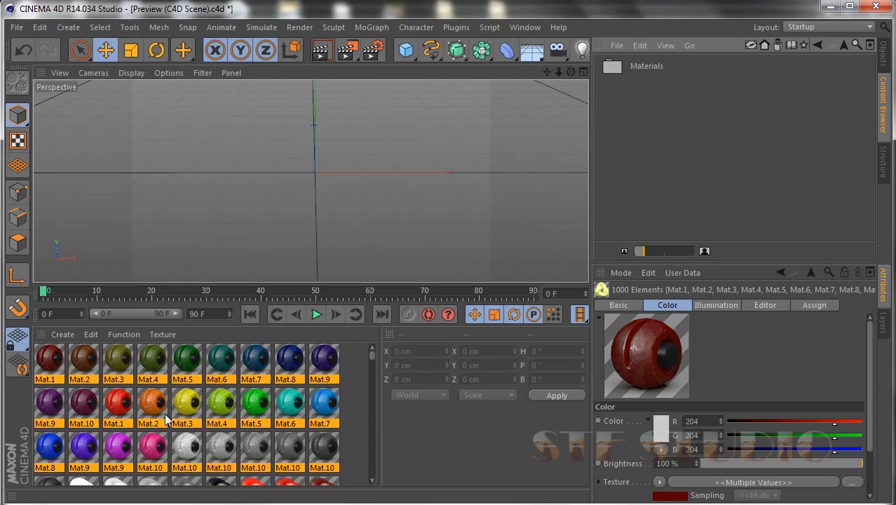
double_click(634, 66)
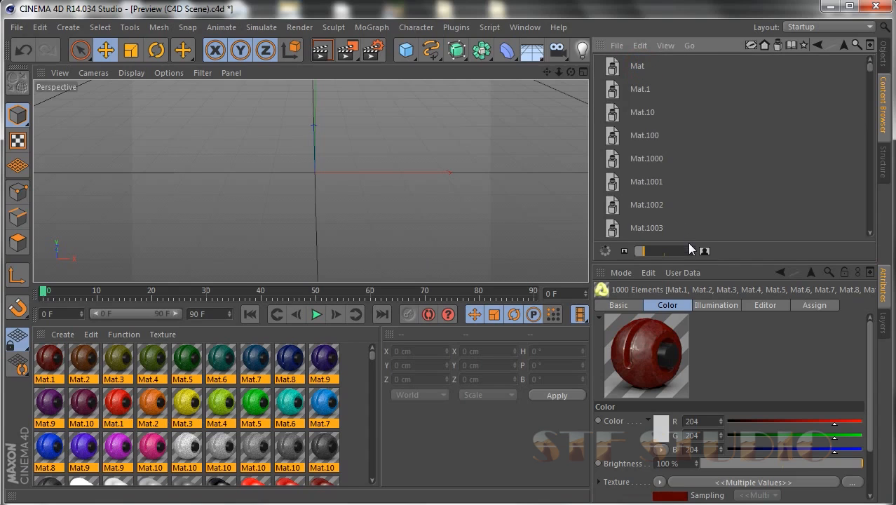
Show the saved material presets as icons at a smaller thumbnail size, and dismiss the Windows color scheme prompt
left_click(666, 46)
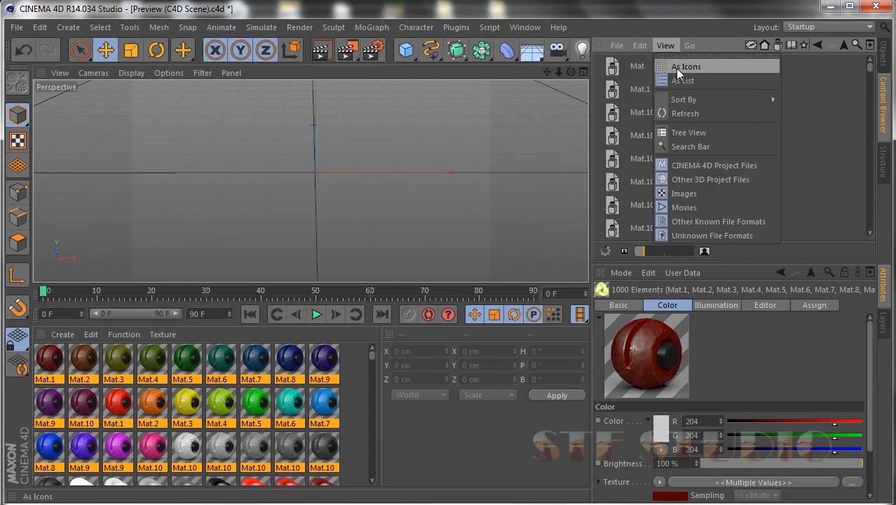
left_click(675, 66)
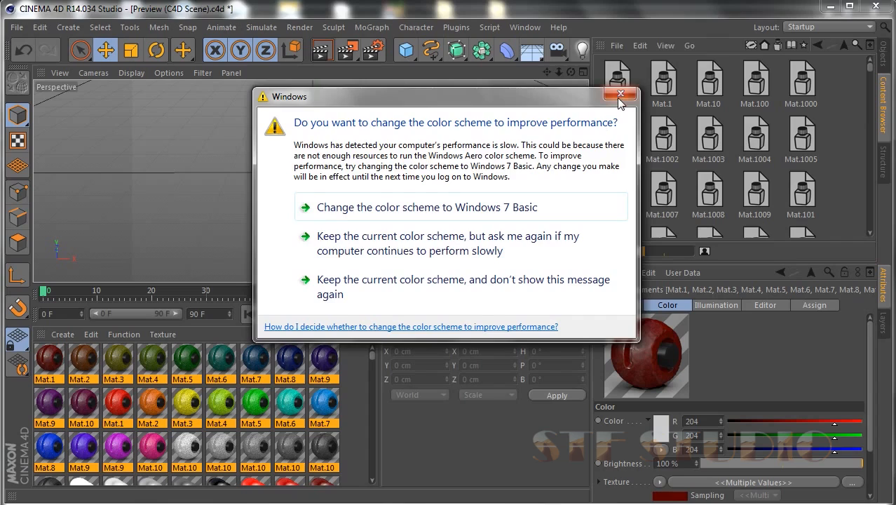
left_click(616, 95)
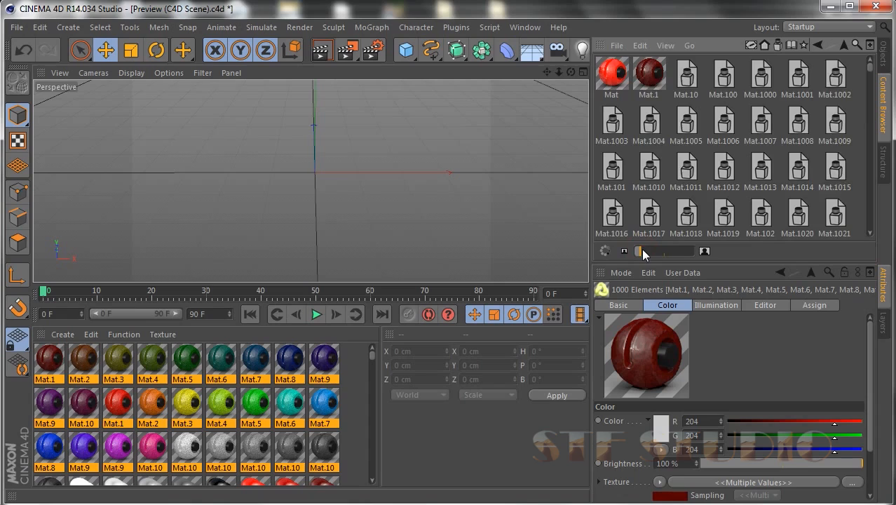
left_click_drag(642, 256, 638, 255)
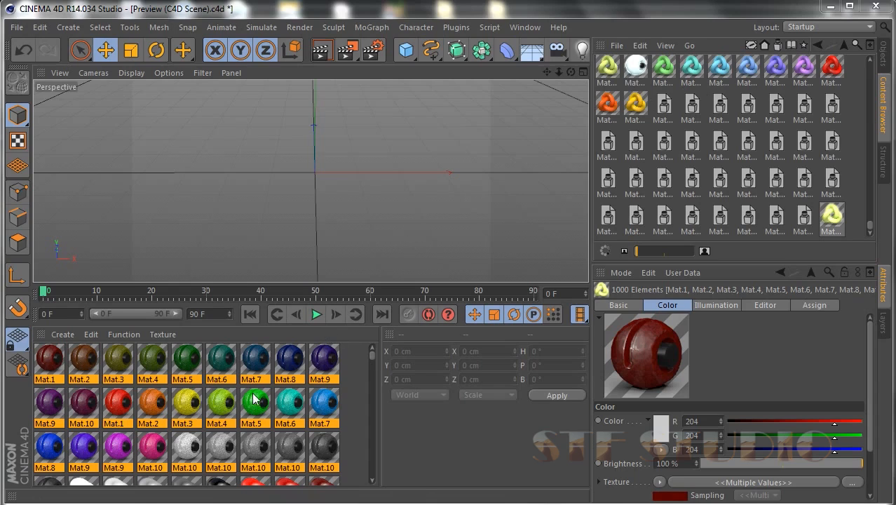
Deselect the materials, check the green Mat.5, and view the dark red Mat.1 in the Material Editor before closing it
left_click(344, 397)
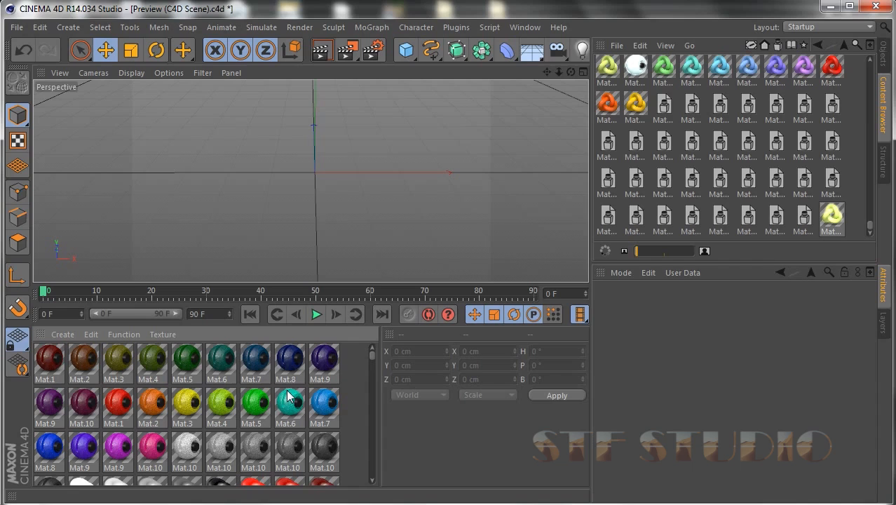
left_click(255, 401)
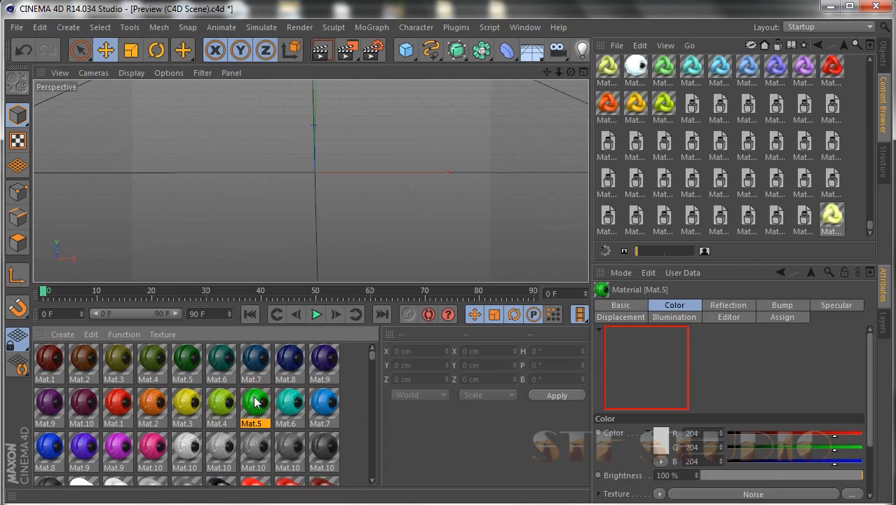
double_click(50, 359)
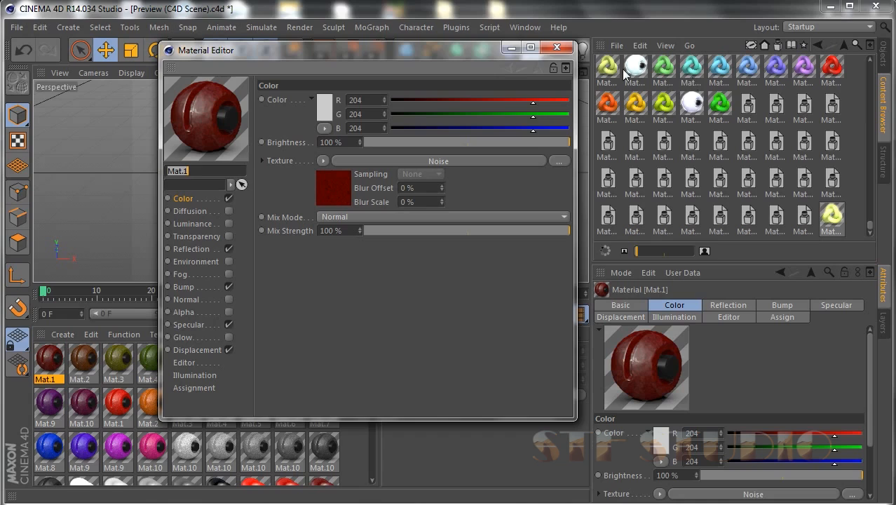
left_click(557, 47)
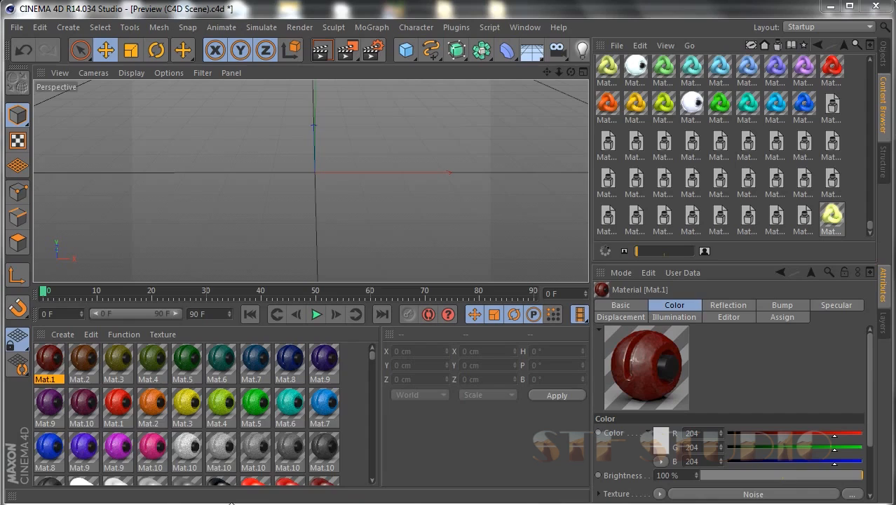
Check the downloaded material pack's source folder, close it, and look through the saved material presets in the Content Browser
left_click(279, 468)
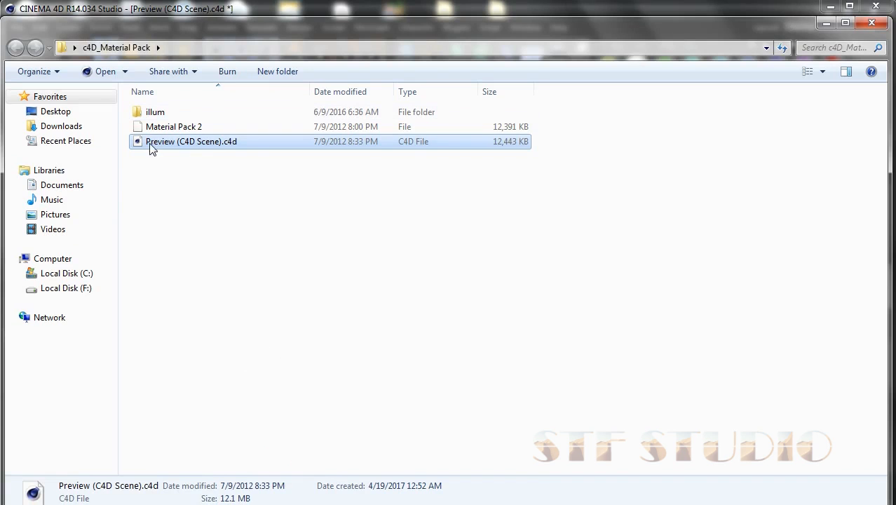
left_click(869, 24)
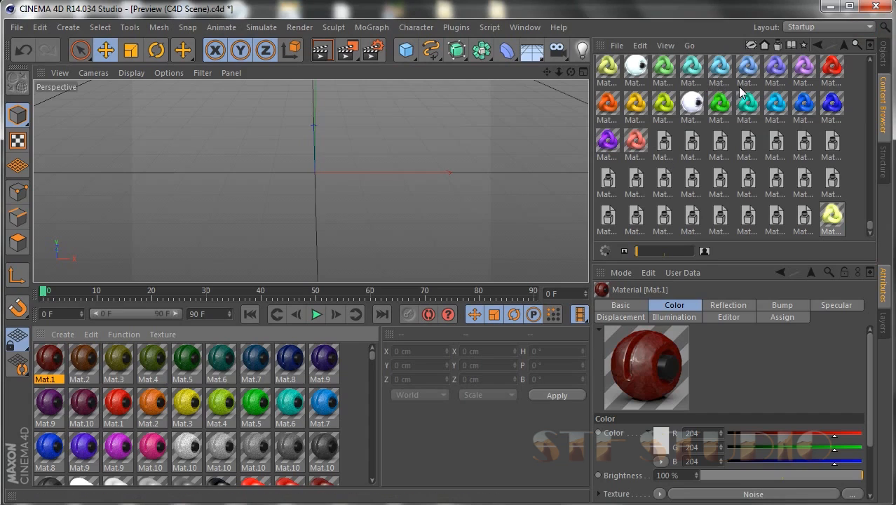
scroll(725, 180, "up", 3)
scroll(717, 186, "up", 5)
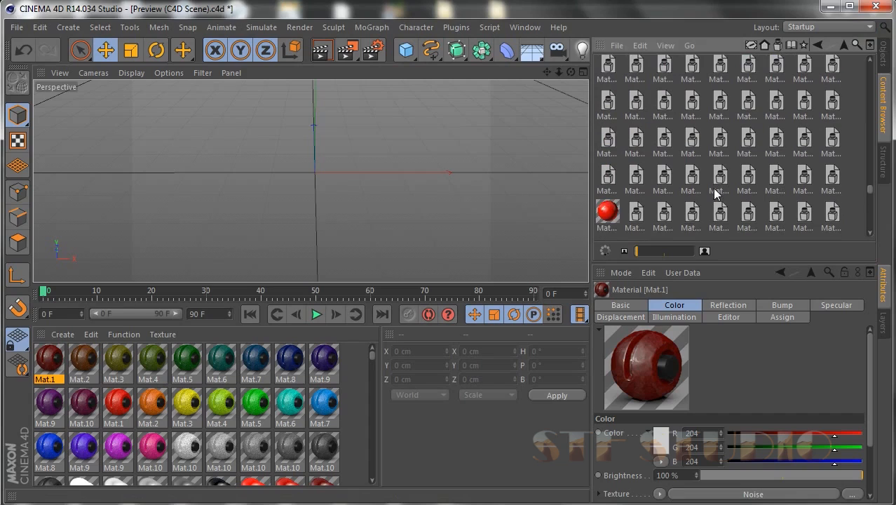
scroll(717, 188, "up", 5)
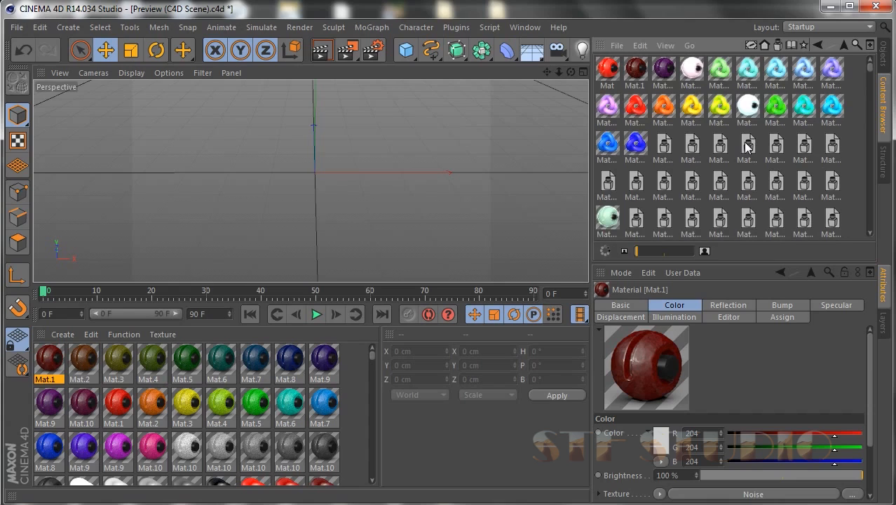
scroll(747, 121, "down", 3)
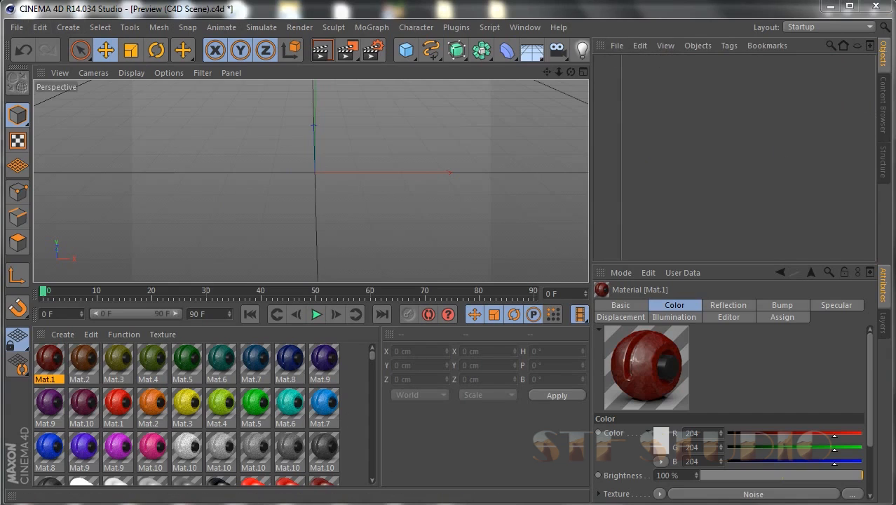
Reopen the Presets > User > Materials folder in the Content Browser
left_click(883, 114)
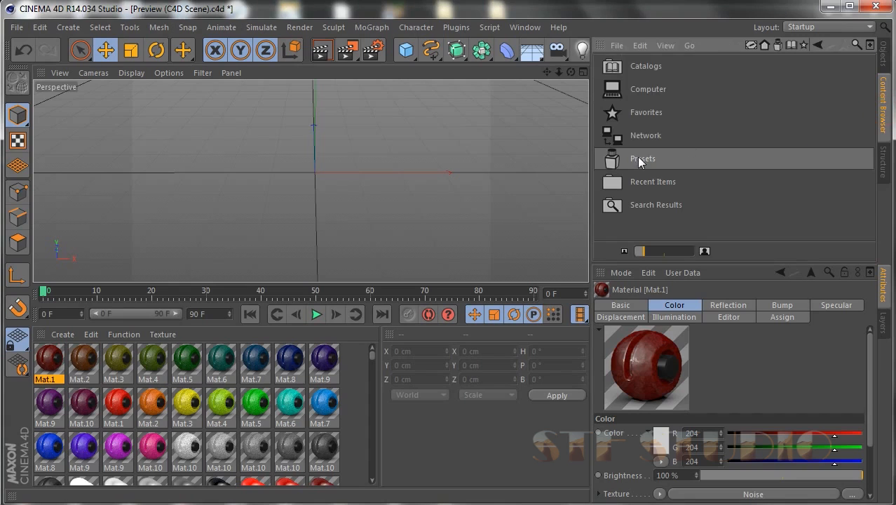
double_click(640, 160)
double_click(634, 113)
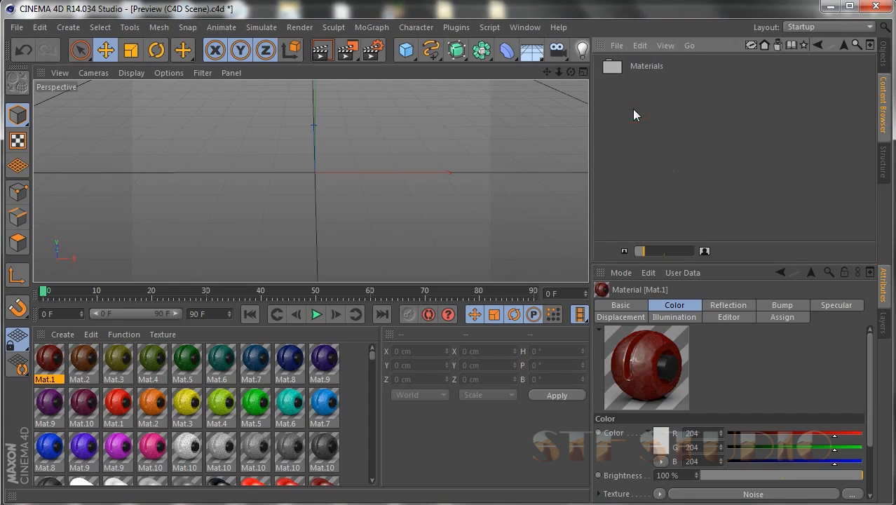
double_click(635, 70)
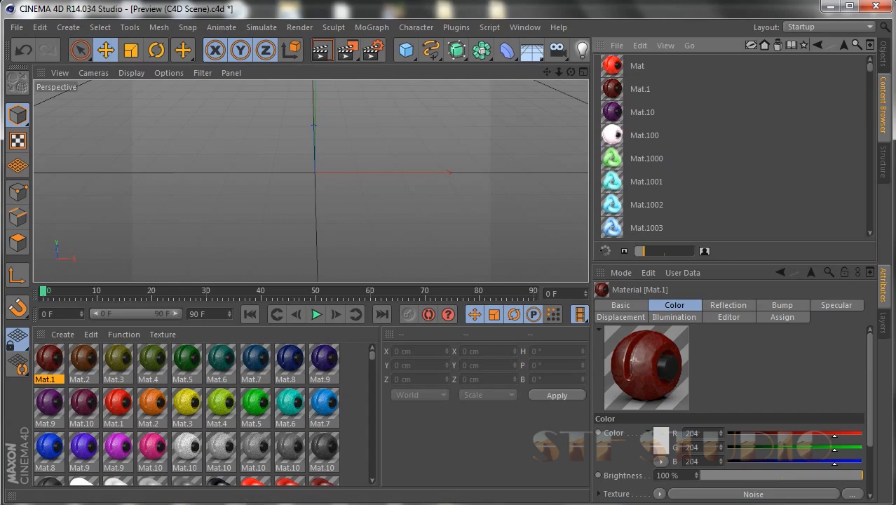
left_click(883, 58)
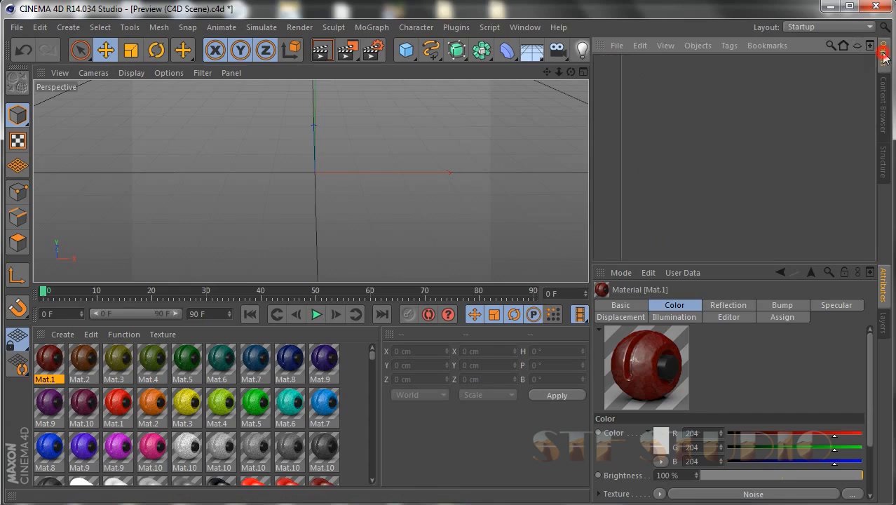
left_click(17, 27)
mouse_move(39, 28)
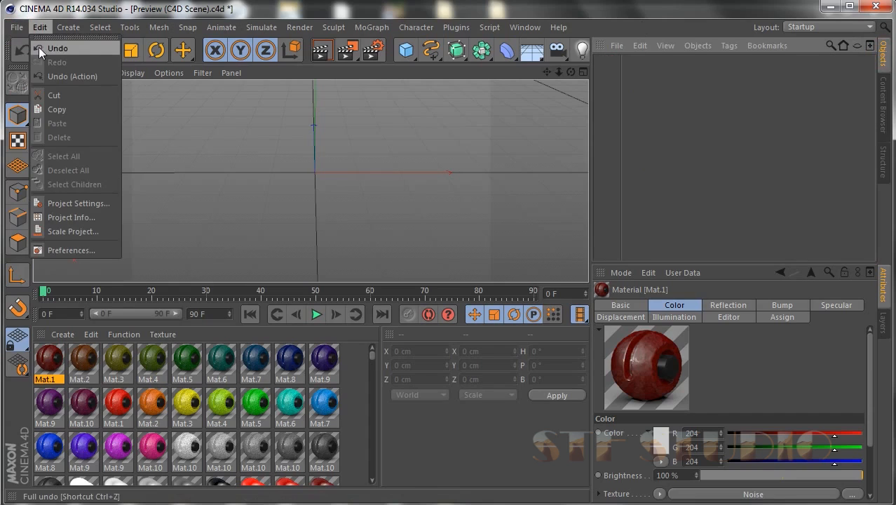
left_click(883, 106)
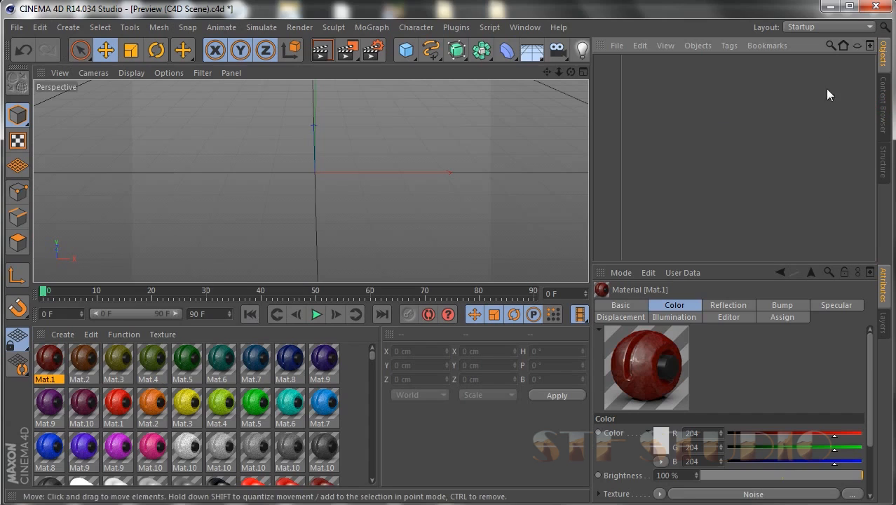
Display the saved material presets in the Content Browser as icons instead of a list
left_click(882, 104)
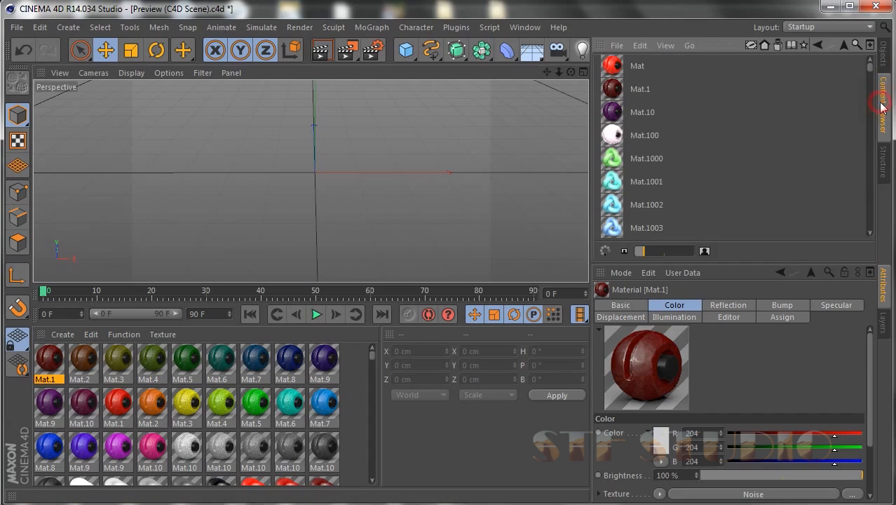
left_click(665, 45)
left_click(675, 66)
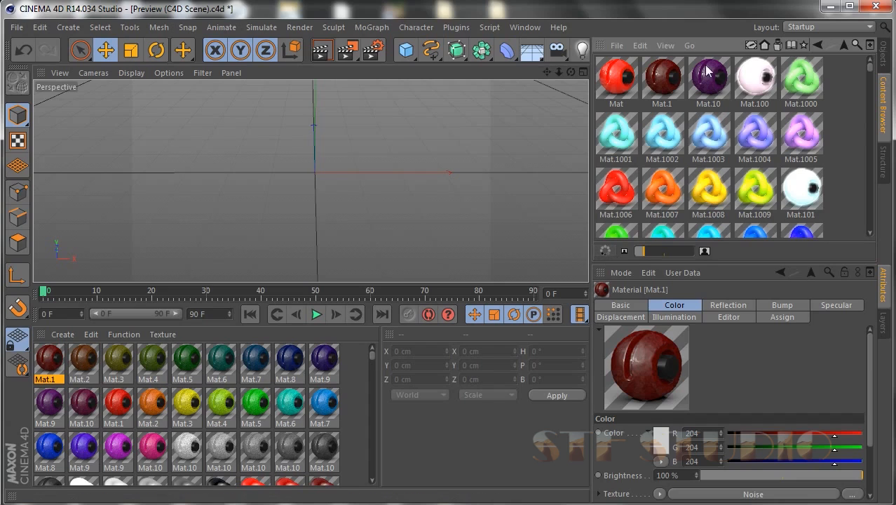
Create a new empty project and enlarge the viewport by shrinking the material area, with the object list shown
left_click(17, 28)
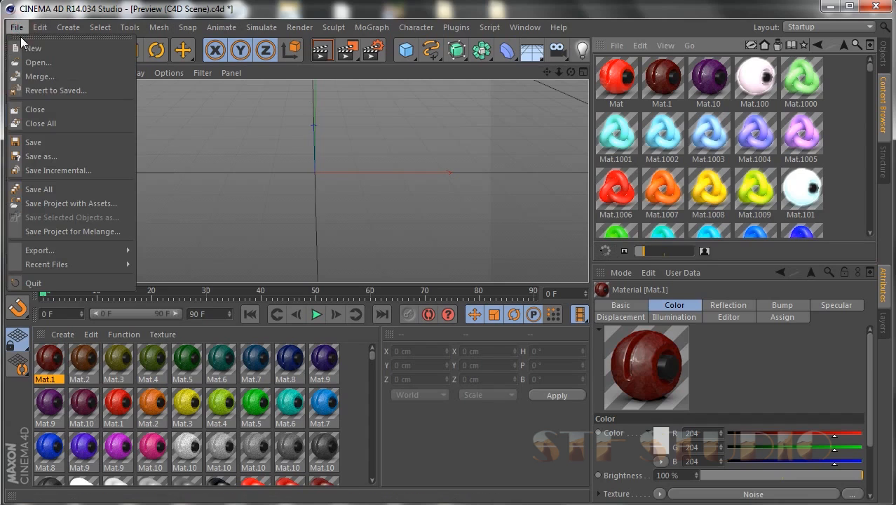
left_click(33, 49)
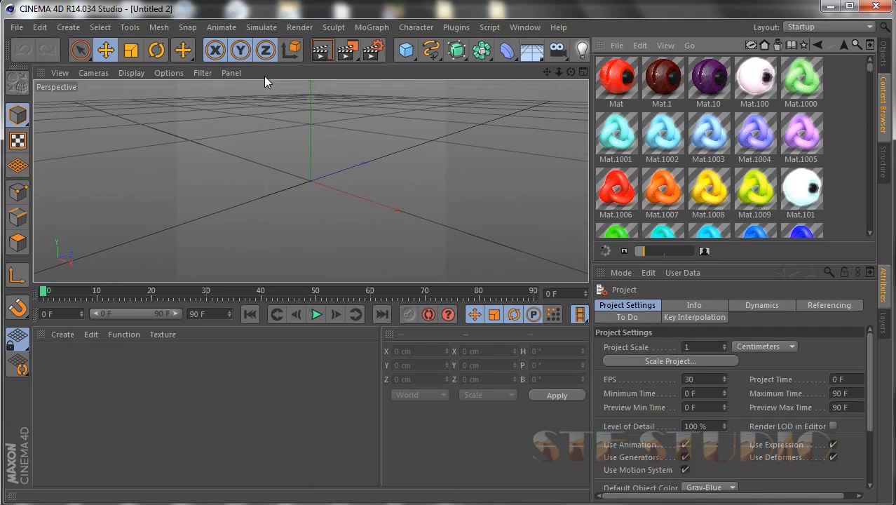
left_click(886, 56)
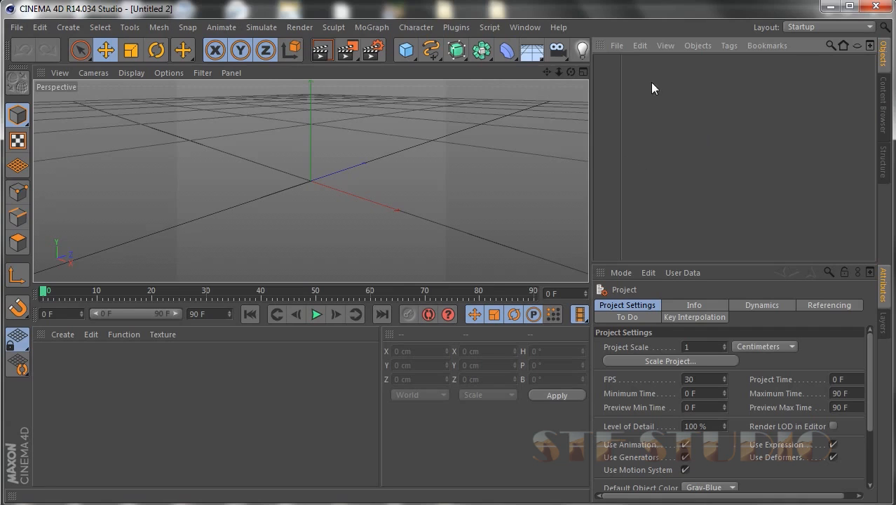
left_click(327, 282)
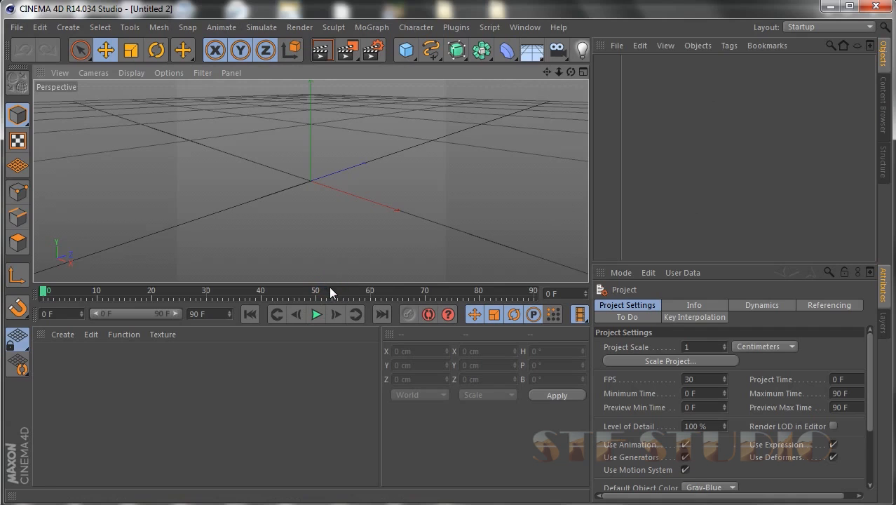
left_click_drag(329, 286, 333, 391)
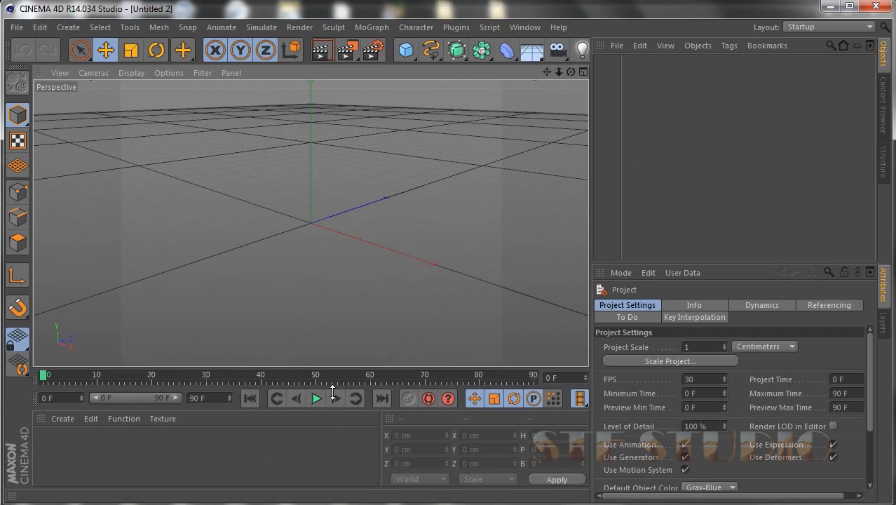
Create a new material and open it in the Material Editor
left_click(71, 415)
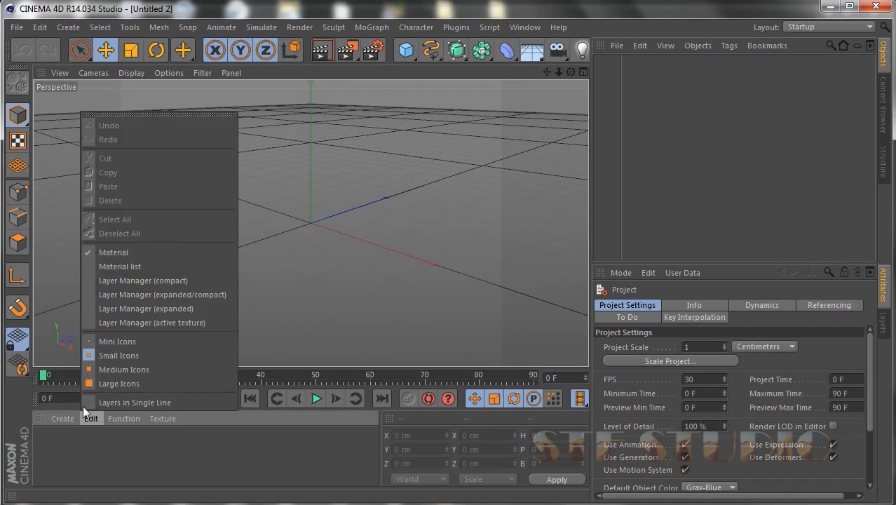
double_click(90, 464)
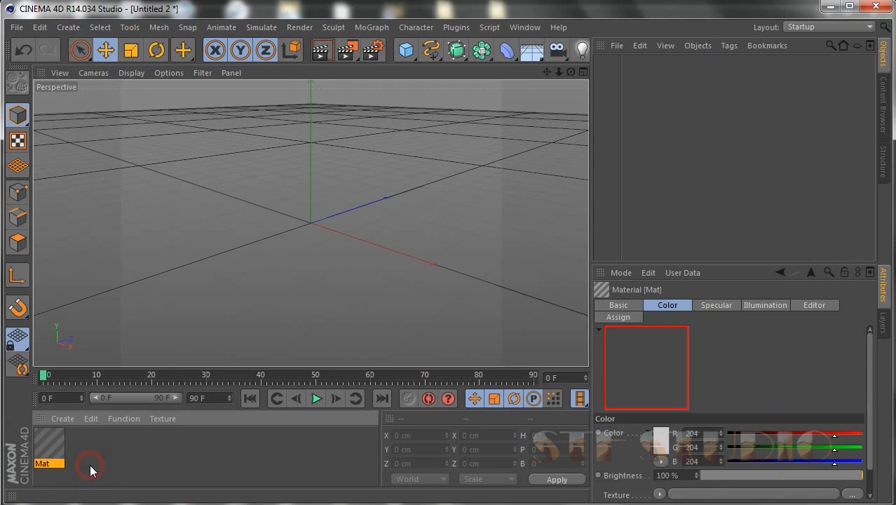
double_click(50, 437)
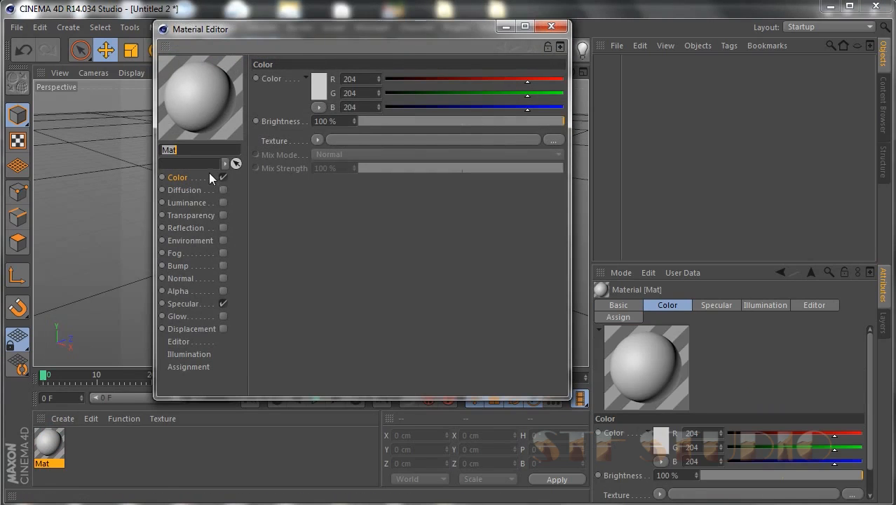
Set the new material's color to purple, RGB 137, 53, 210, and delete the material from the scene
left_click(318, 85)
left_click(308, 51)
left_click(386, 33)
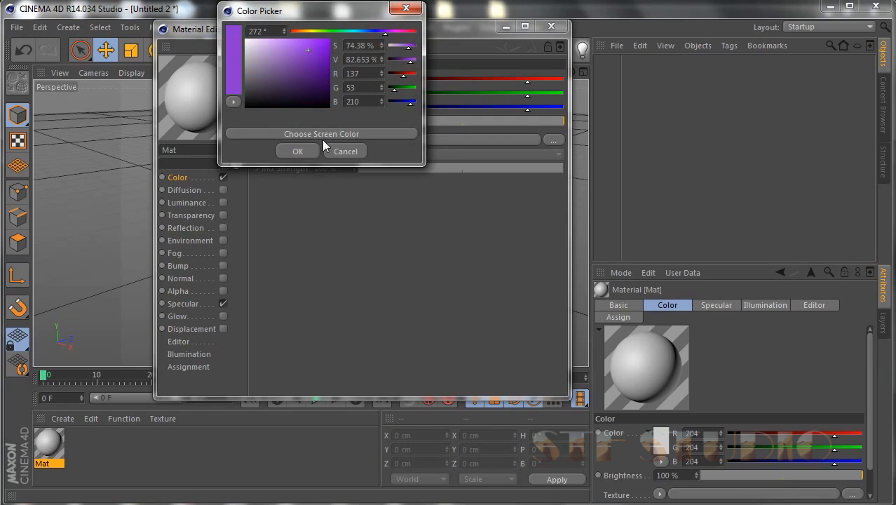
left_click(298, 151)
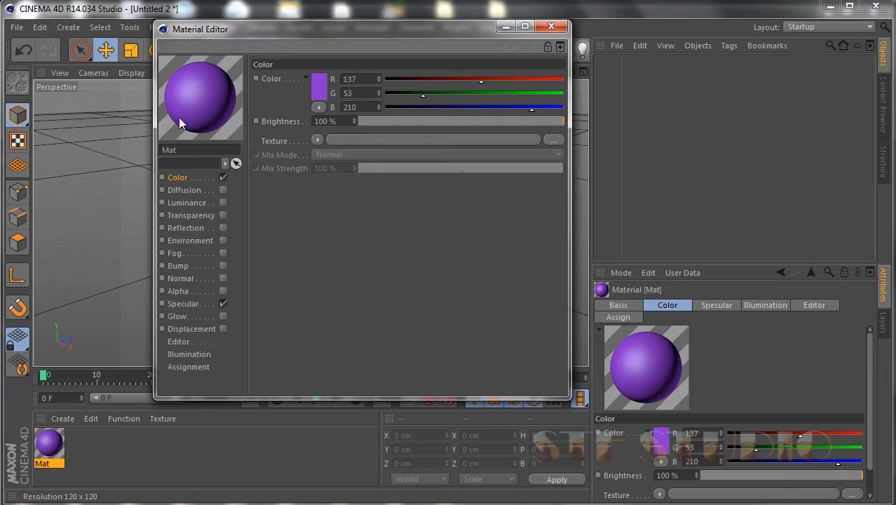
left_click(551, 26)
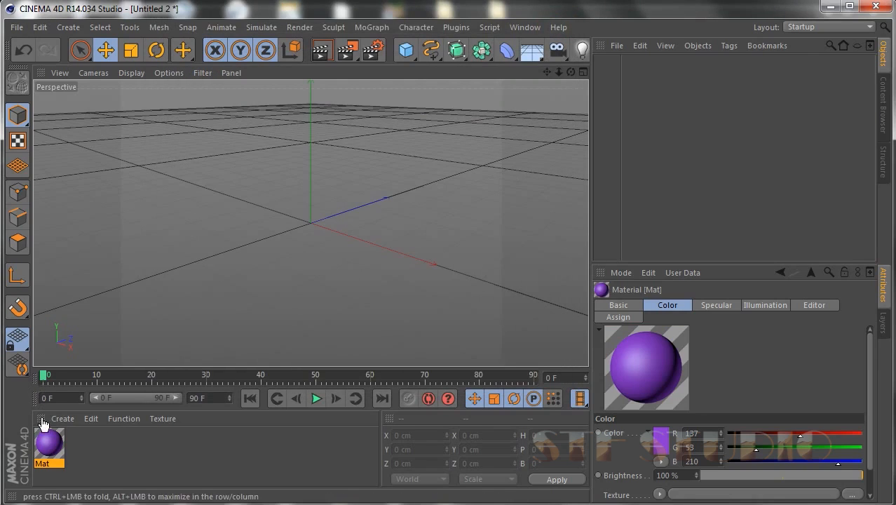
key("Delete")
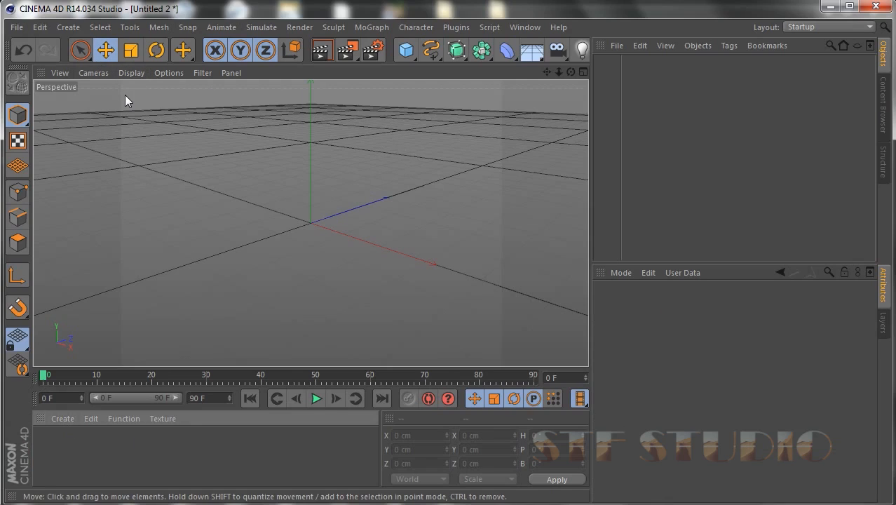
Add a cube primitive to the scene
left_click(24, 123)
left_click(409, 56)
left_click(529, 68)
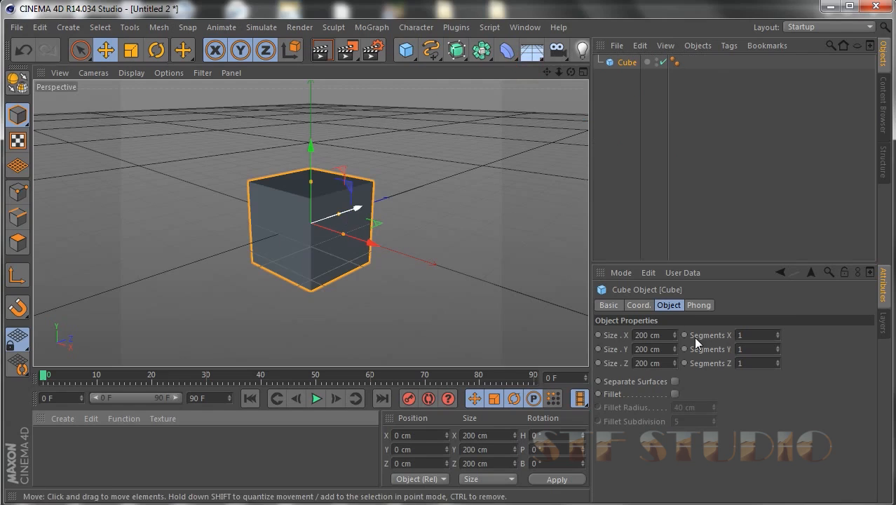
Set the cube's size to 100 cm along X, Y and Z
left_click(666, 335)
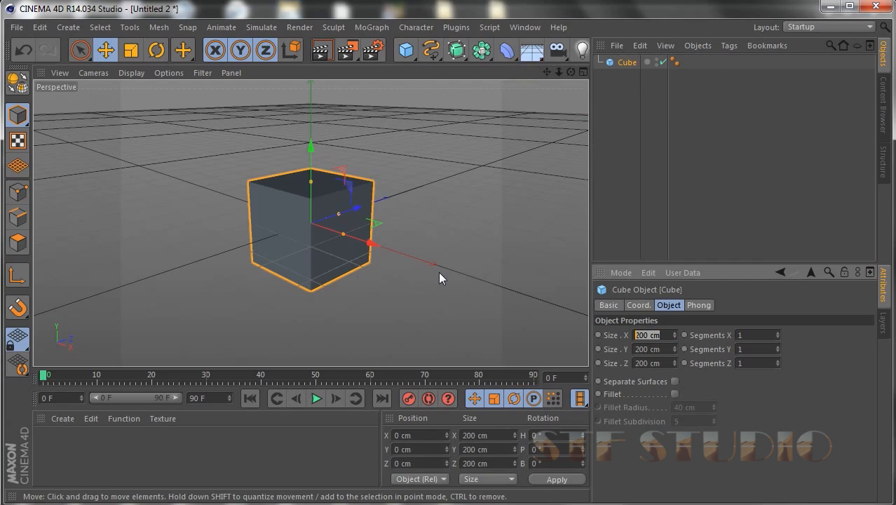
type("100")
left_click_drag(653, 336, 457, 333)
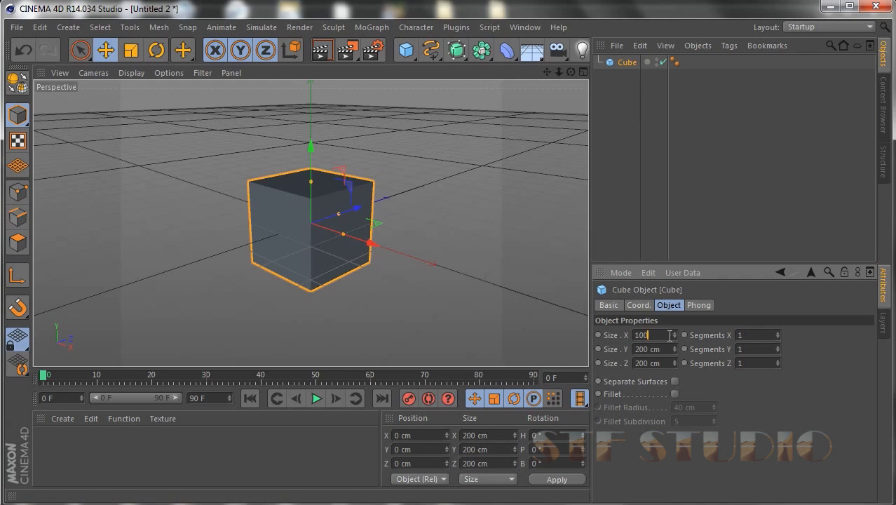
left_click_drag(581, 330, 544, 327)
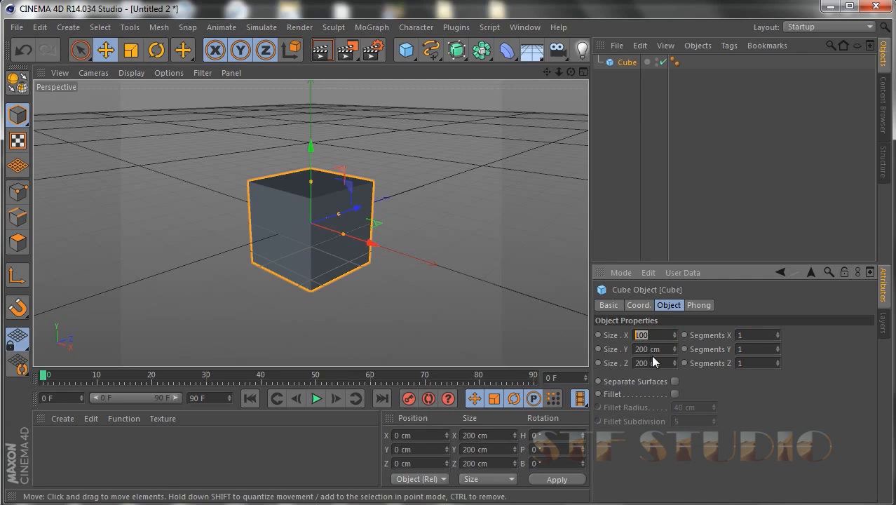
key("Tab")
type("100")
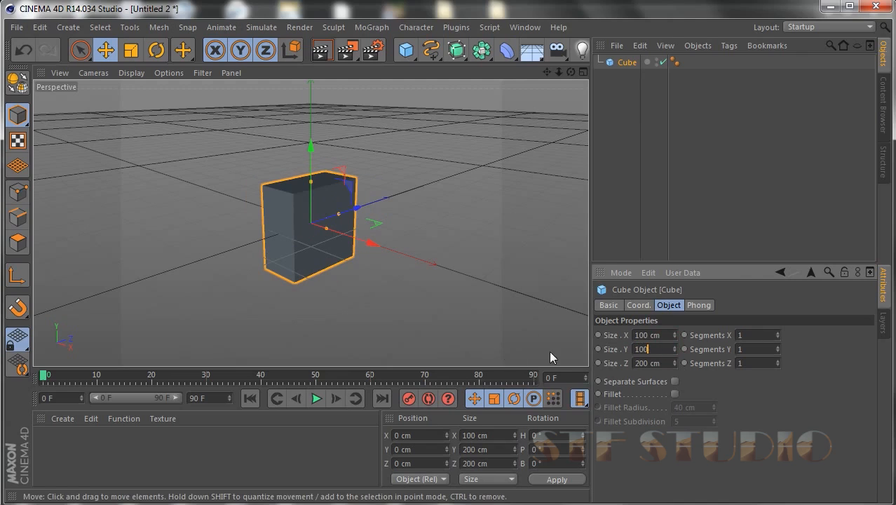
key("Tab")
type("100")
key("Return")
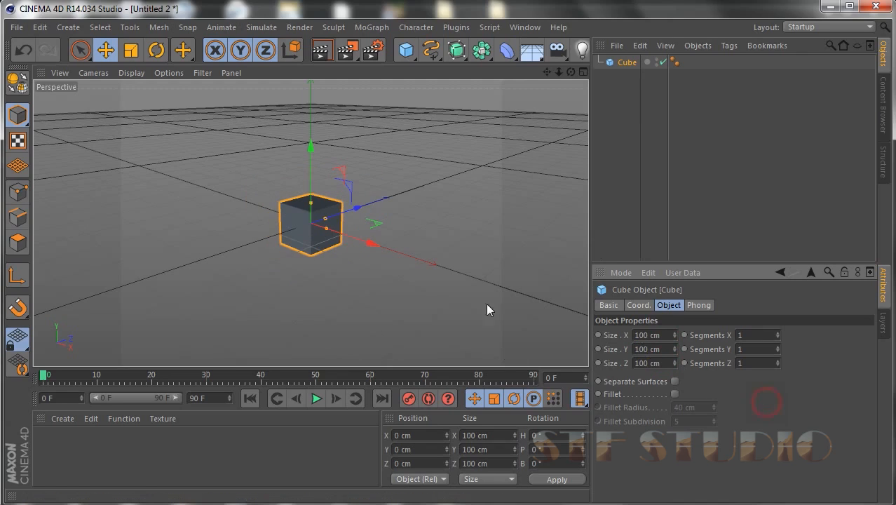
Raise the cube above the ground grid to a Y position of about 65 cm, keeping it selected
left_click_drag(337, 237, 319, 193, "alt")
left_click_drag(303, 143, 299, 101)
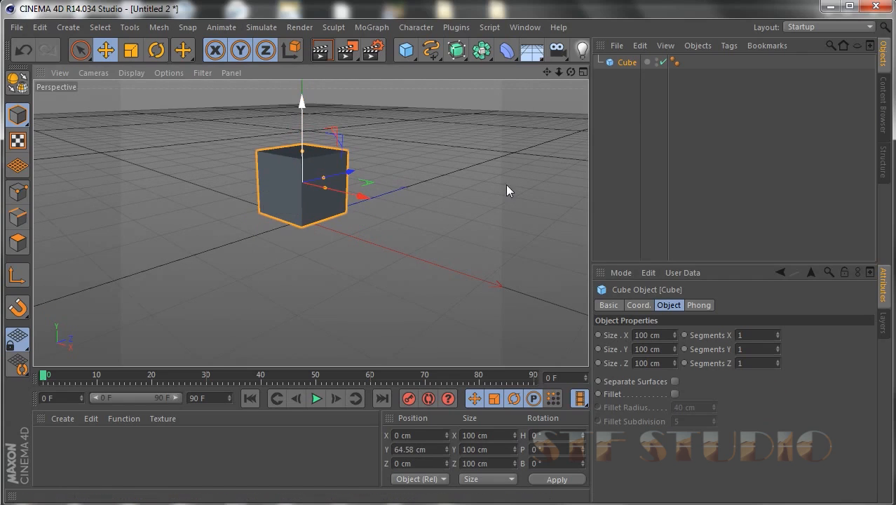
left_click(618, 160)
left_click(608, 64)
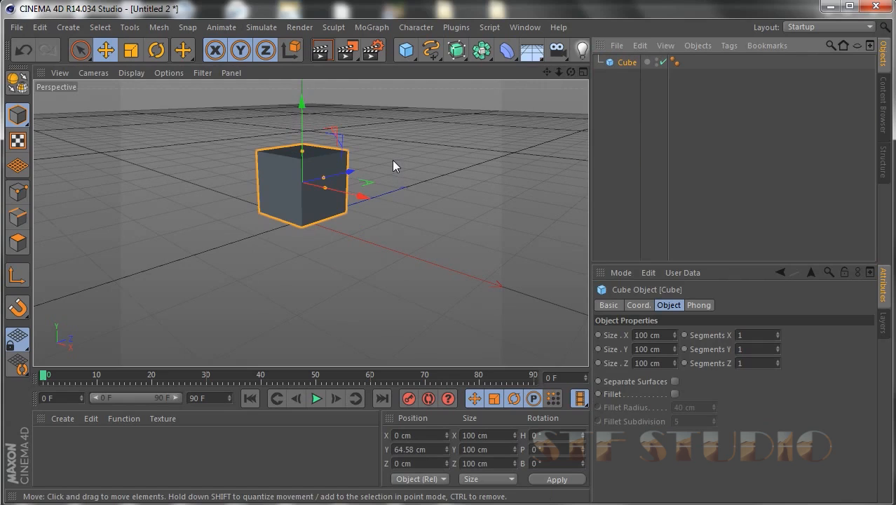
Duplicate the cube three times in the viewport and spread the copies apart beside and behind the original
left_click_drag(354, 175, 552, 236, "ctrl")
left_click_drag(490, 168, 418, 216, "ctrl")
left_click_drag(372, 125, 382, 150)
left_click_drag(497, 269, 554, 285)
Turn on Fillet for the last cube copy, and select all four cubes in the object list
left_click(675, 393)
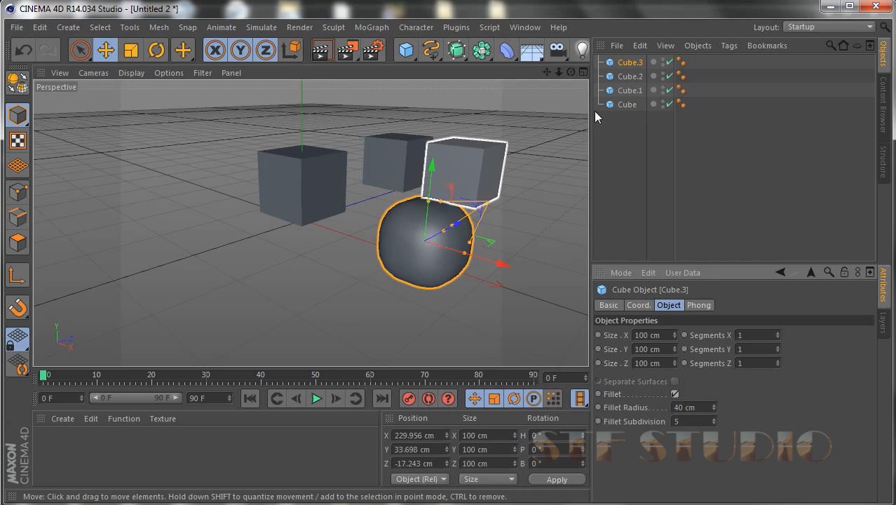
left_click_drag(631, 134, 630, 63)
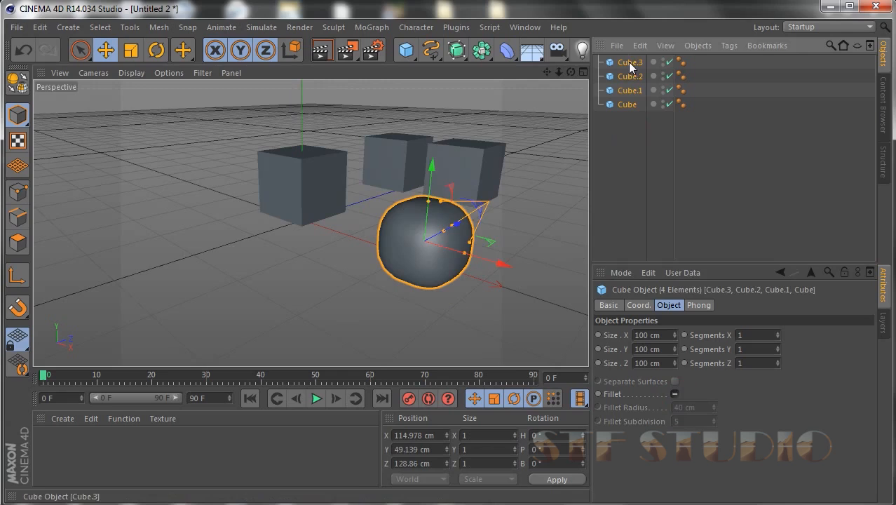
Turn on Fillet for all four selected cubes at once, and clear the selection
left_click(674, 394)
left_click(674, 394)
left_click(632, 150)
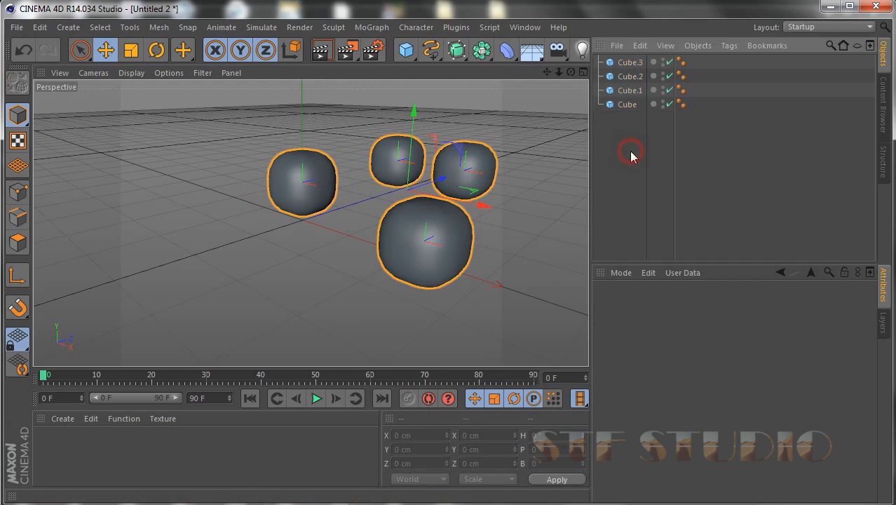
left_click_drag(570, 71, 459, 91)
scroll(289, 203, "up", 5)
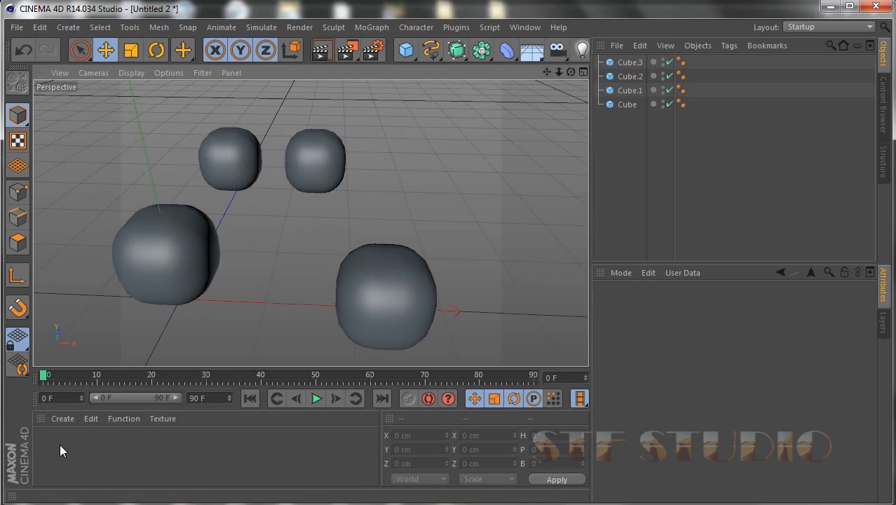
left_click(57, 419)
mouse_move(86, 316)
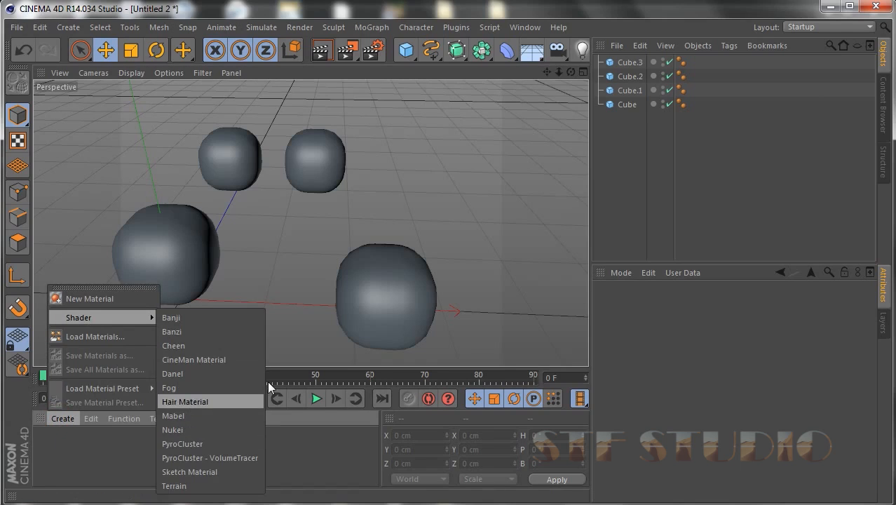
left_click(885, 105)
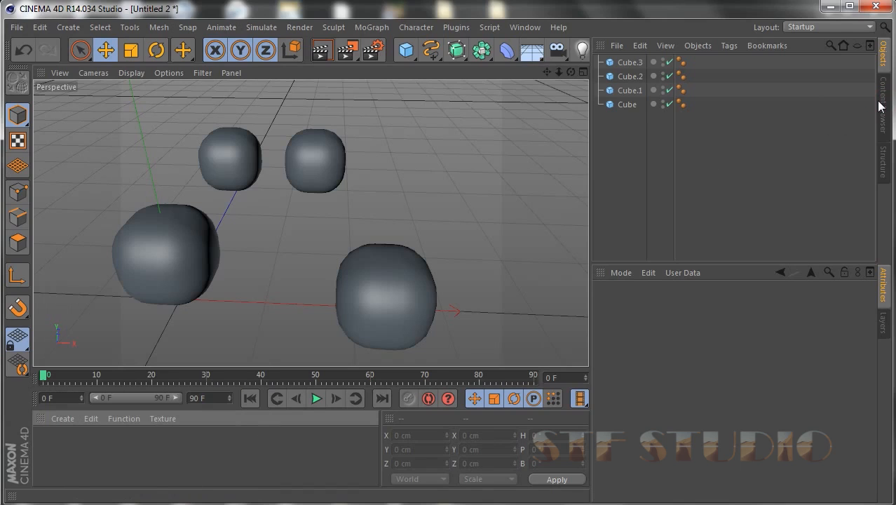
Show the Content Browser presets with smaller thumbnails, and add a bright orange and a light violet material to the scene
left_click(881, 104)
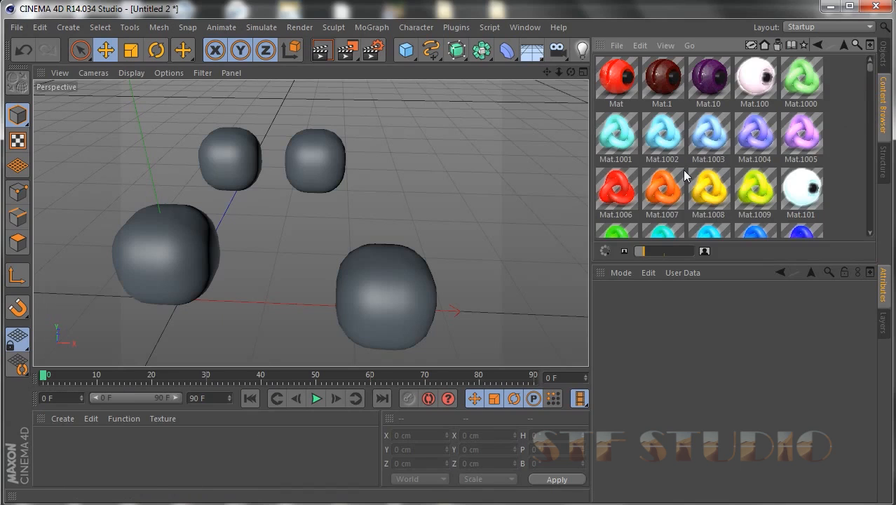
left_click(638, 251)
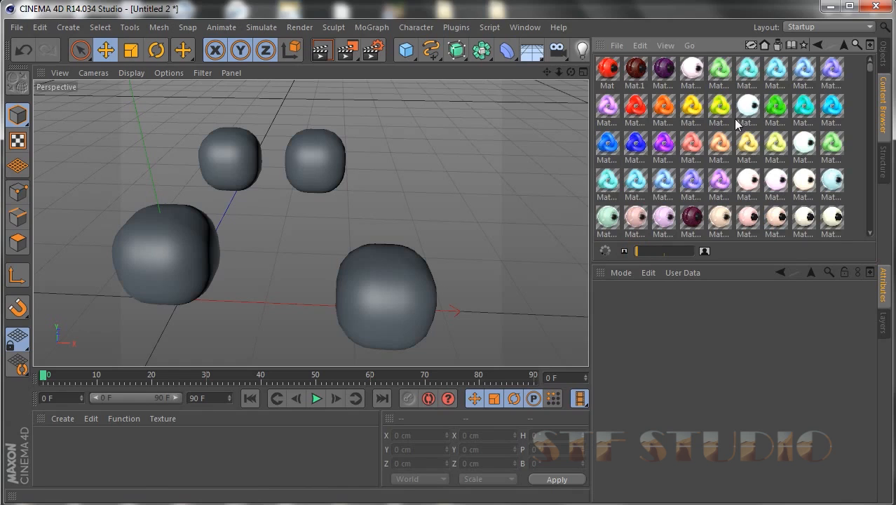
left_click(669, 104)
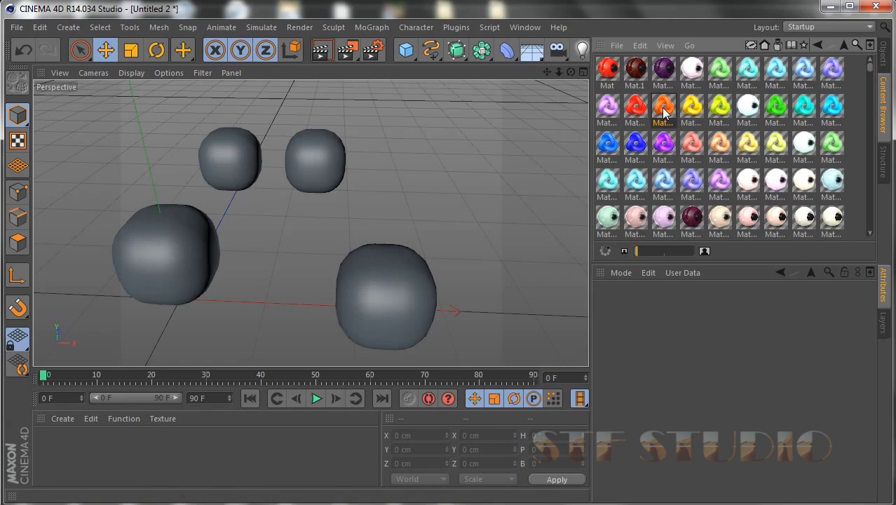
left_click_drag(662, 111, 88, 452)
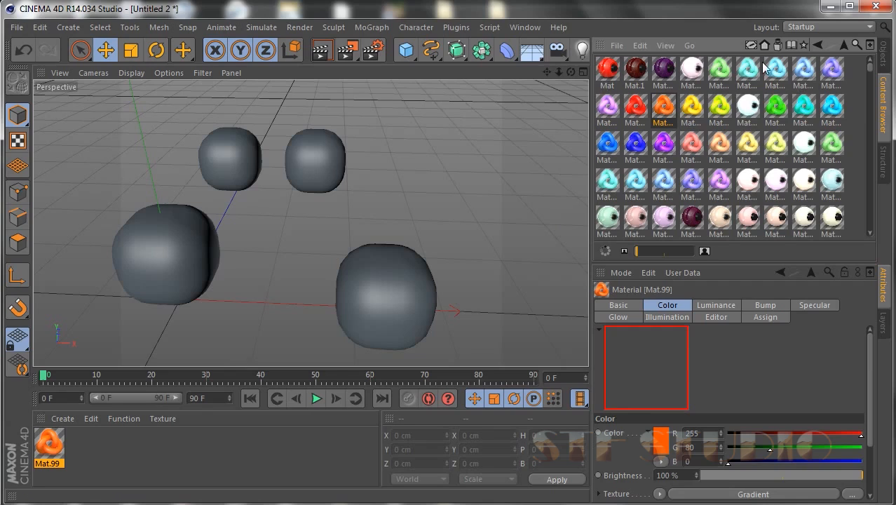
left_click_drag(831, 80, 229, 455)
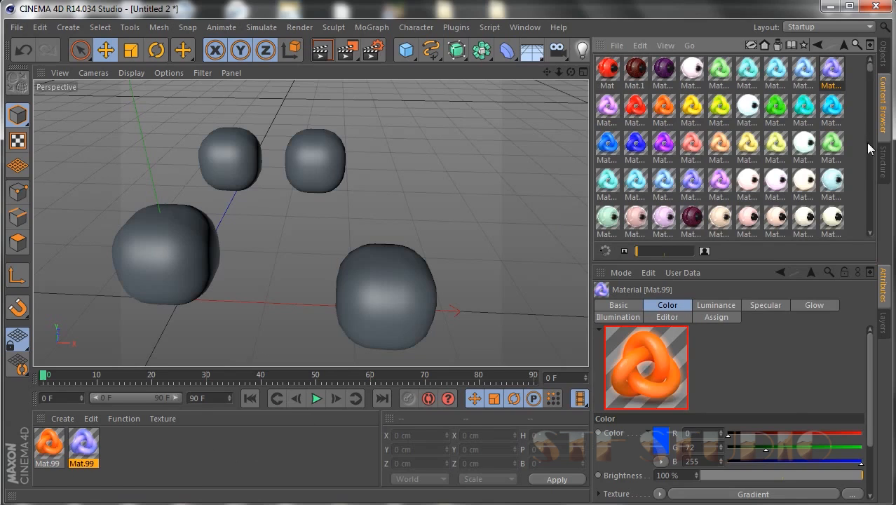
Add a copper-orange material and a cyan material from near the end of the preset list to the scene
left_click_drag(870, 73, 847, 291)
left_click(666, 142)
left_click_drag(666, 143, 233, 454)
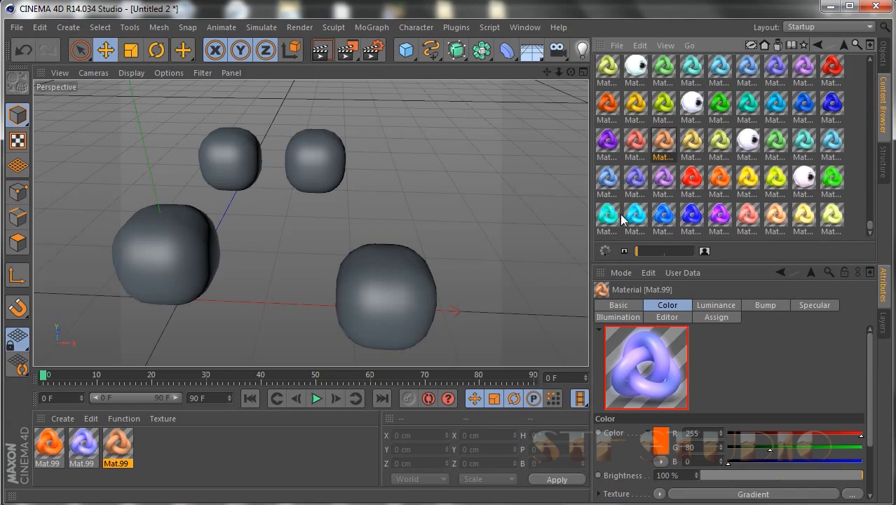
left_click_drag(636, 213, 462, 309)
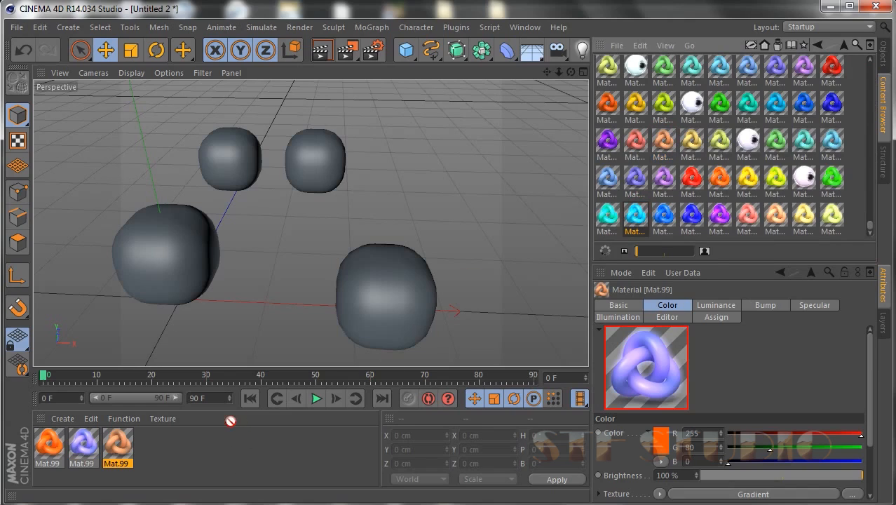
left_click_drag(186, 486, 219, 437)
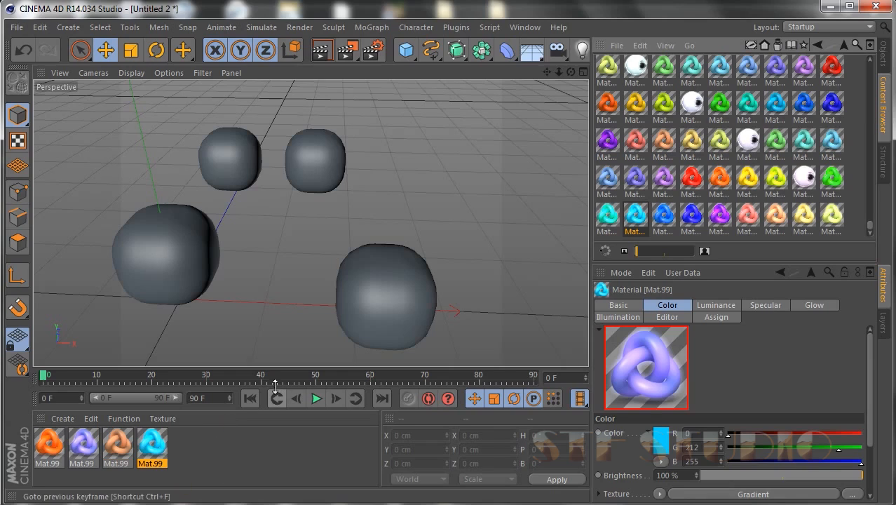
Assign the cyan material to Cube, copper-orange to Cube.1, violet to Cube.2 and bright orange to Cube.3
left_click(881, 53)
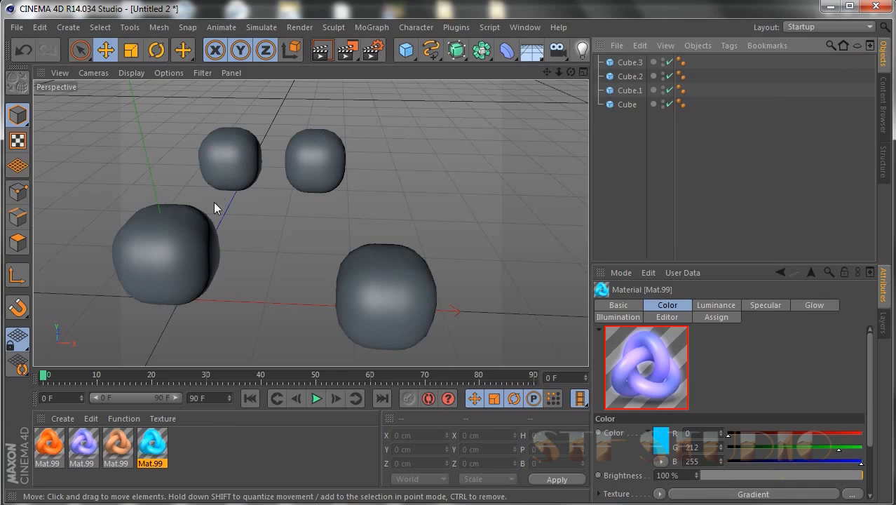
left_click_drag(570, 71, 439, 151)
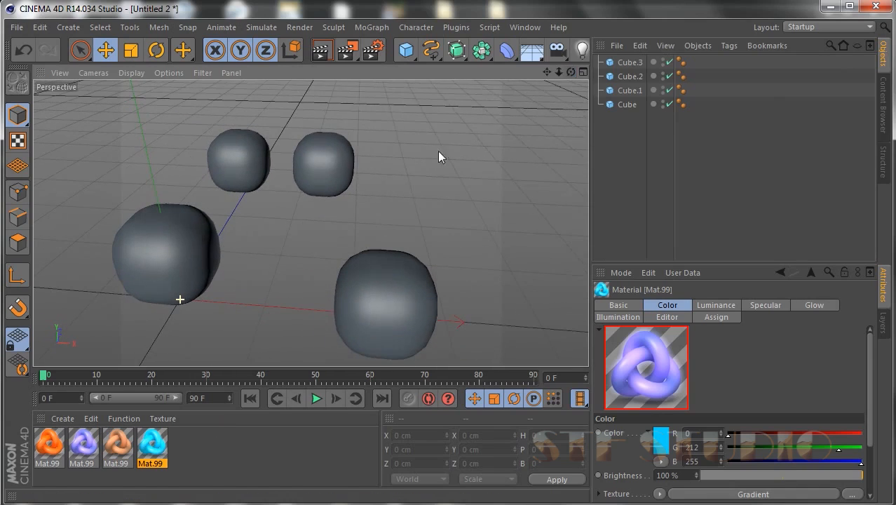
left_click_drag(148, 436, 626, 105)
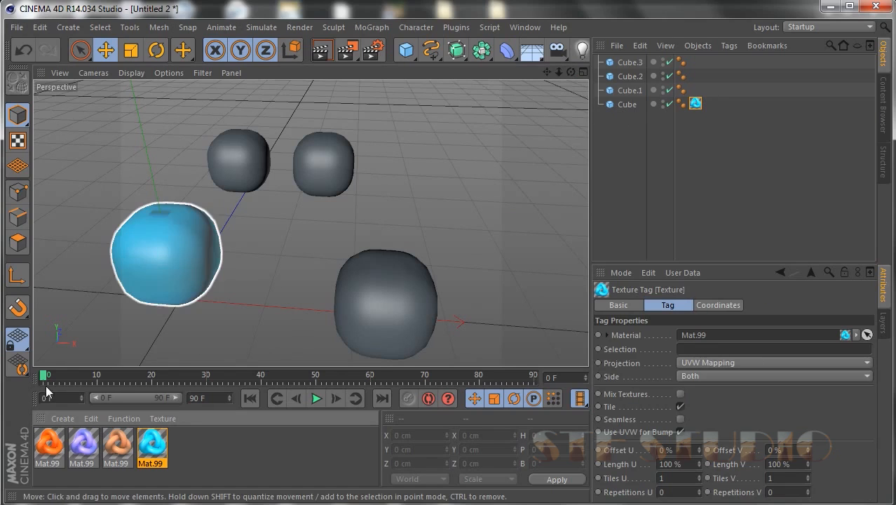
left_click_drag(111, 457, 624, 91)
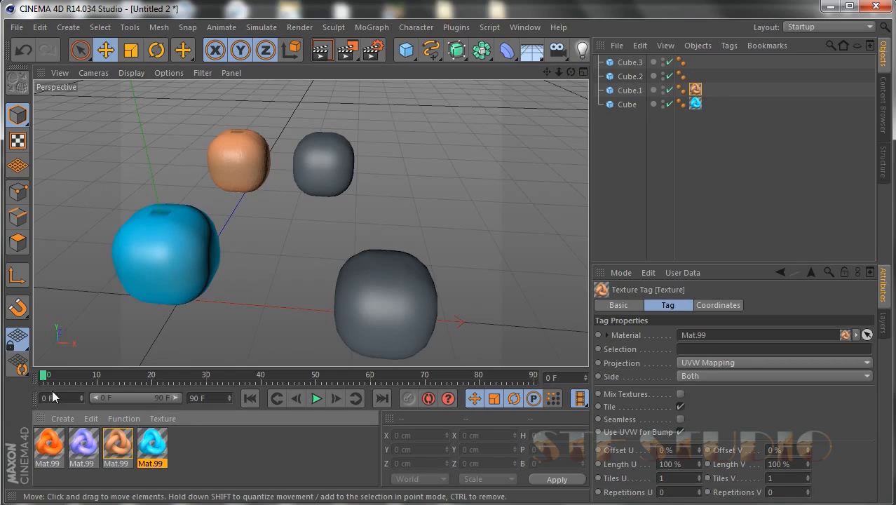
left_click_drag(89, 453, 627, 77)
left_click_drag(55, 443, 626, 63)
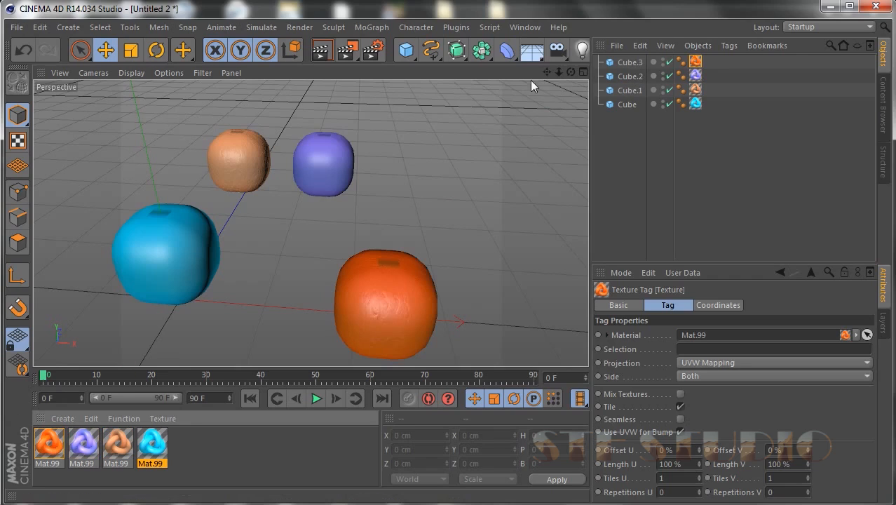
Render the perspective view with the orange cube up close to inspect the applied materials
mouse_move(547, 71)
left_mouse_down()
mouse_move(571, 71)
mouse_move(547, 72)
mouse_move(542, 82)
left_mouse_up()
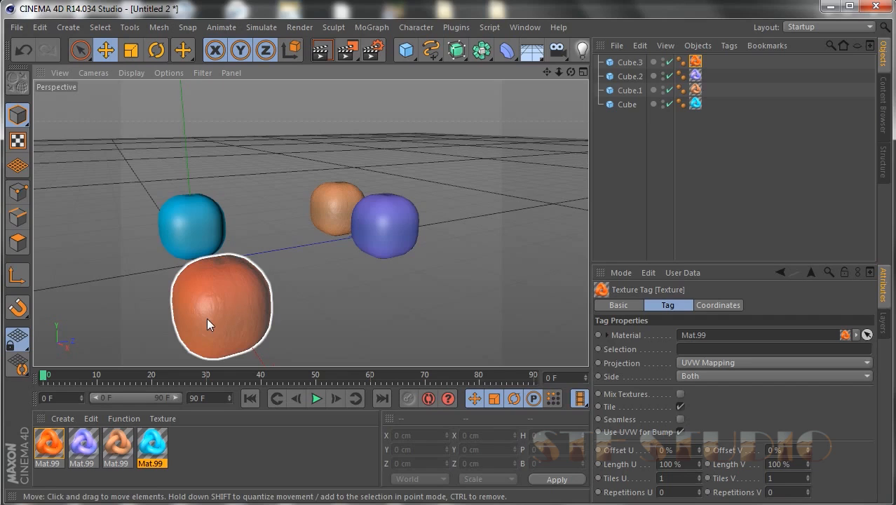
scroll(207, 318, "up", 10)
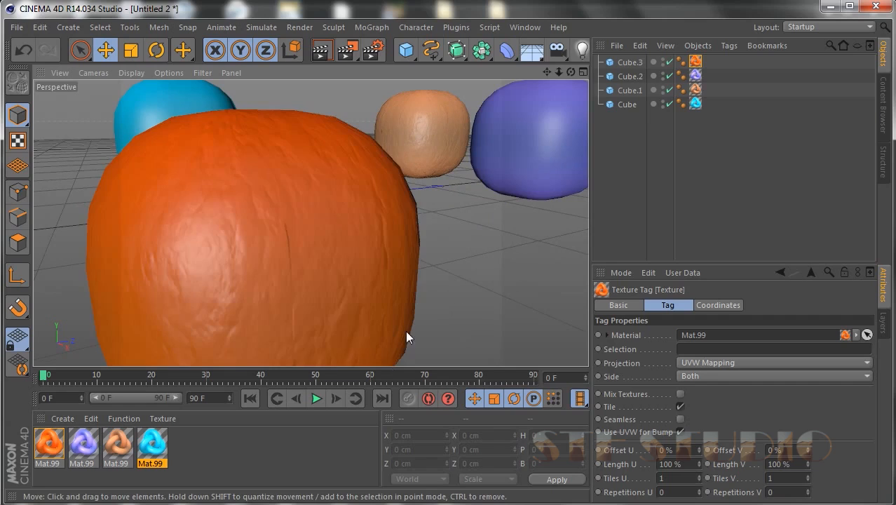
scroll(311, 223, "down", 4)
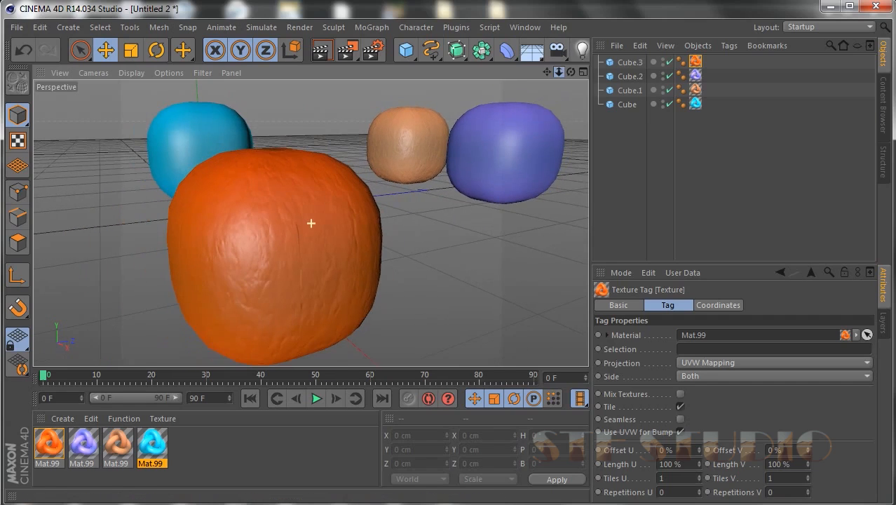
left_click_drag(545, 72, 480, 106)
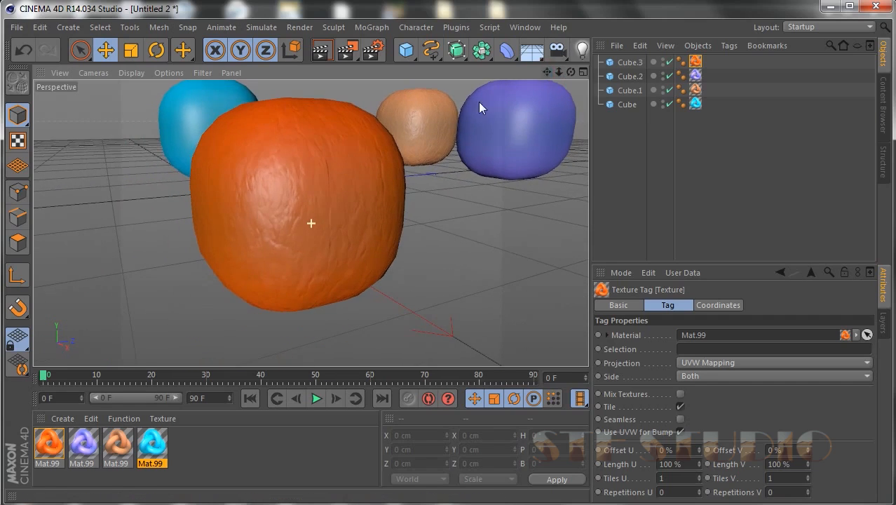
left_click(319, 51)
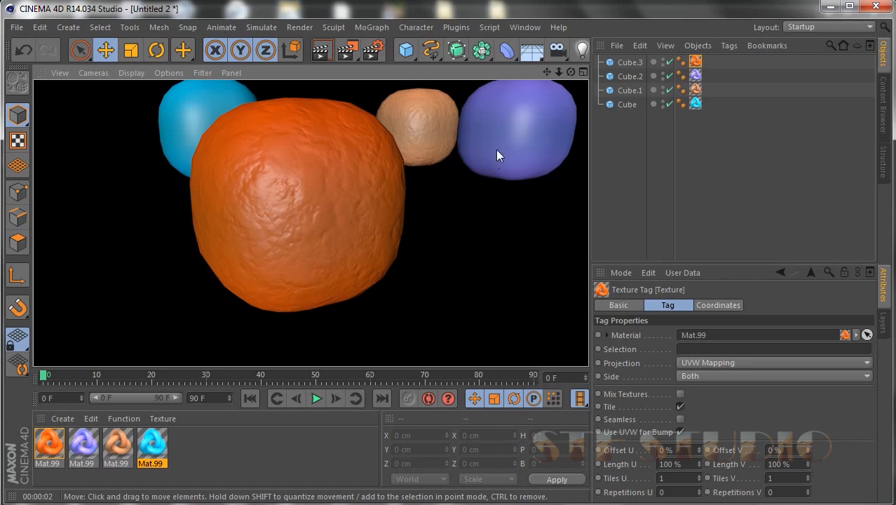
left_click(619, 145)
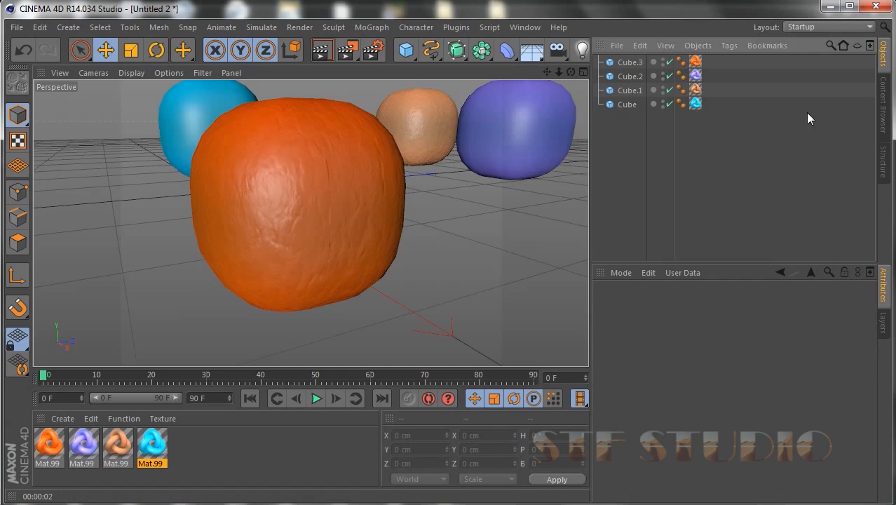
Show the Content Browser presets, dismiss the Windows color scheme prompt, and view the CINEMA 4D R17 library folder before returning to the scene
left_click(883, 116)
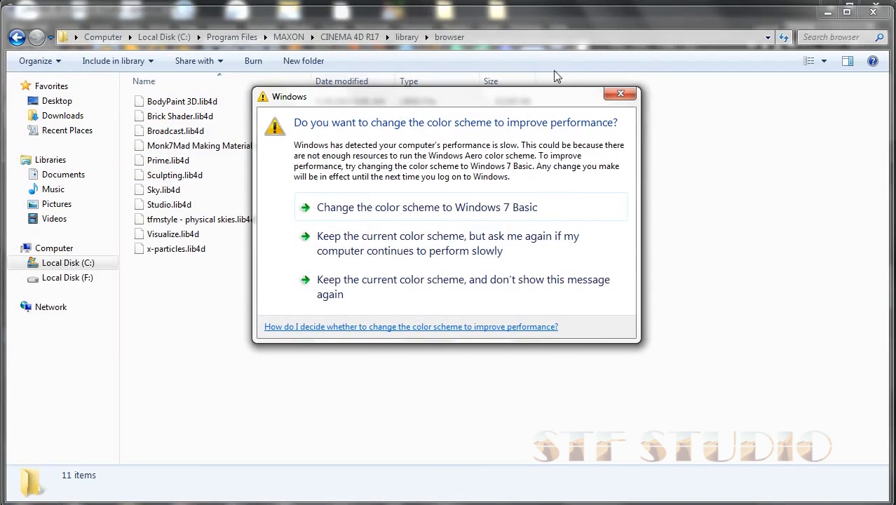
left_click(628, 93)
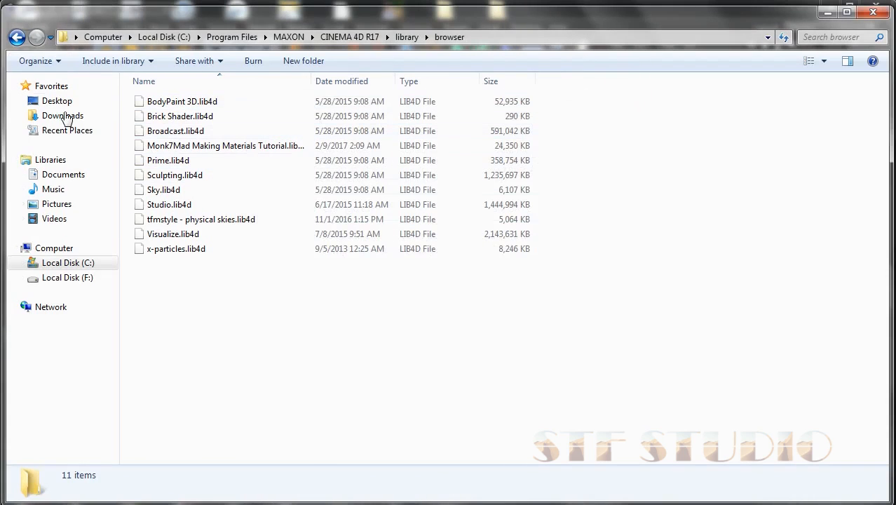
left_click(17, 38)
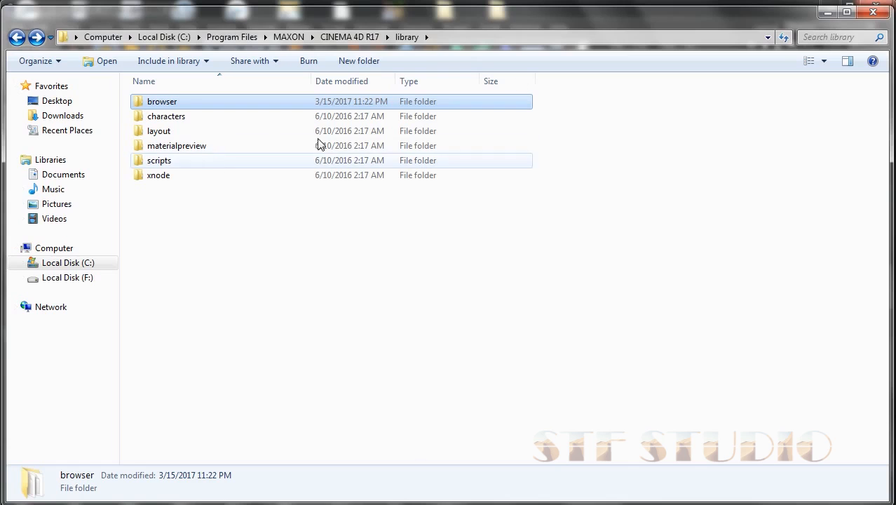
left_click(825, 12)
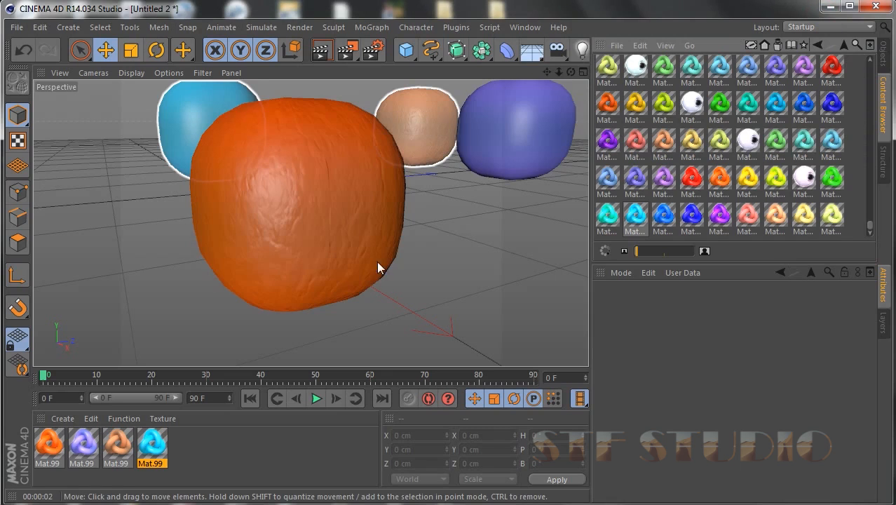
Select the orange cube in the viewport and open its bright orange material in the Material Editor
left_click_drag(548, 72, 452, 133)
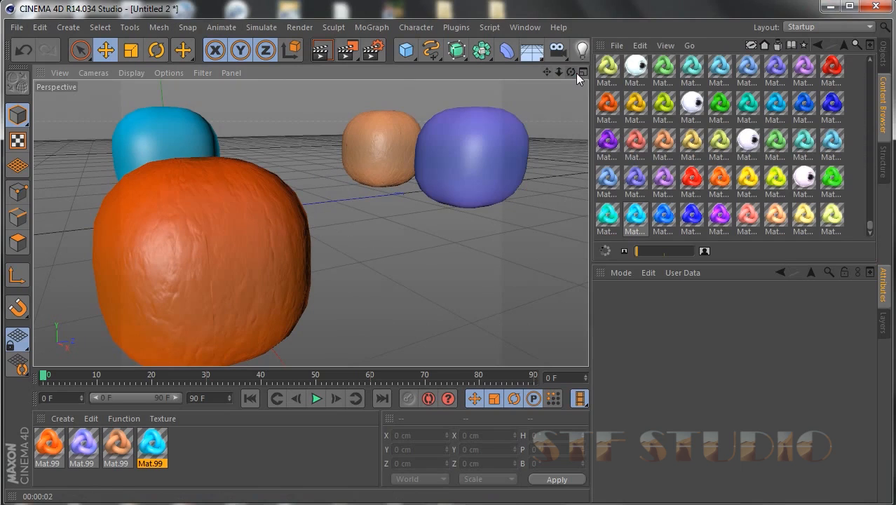
left_click_drag(570, 72, 564, 64)
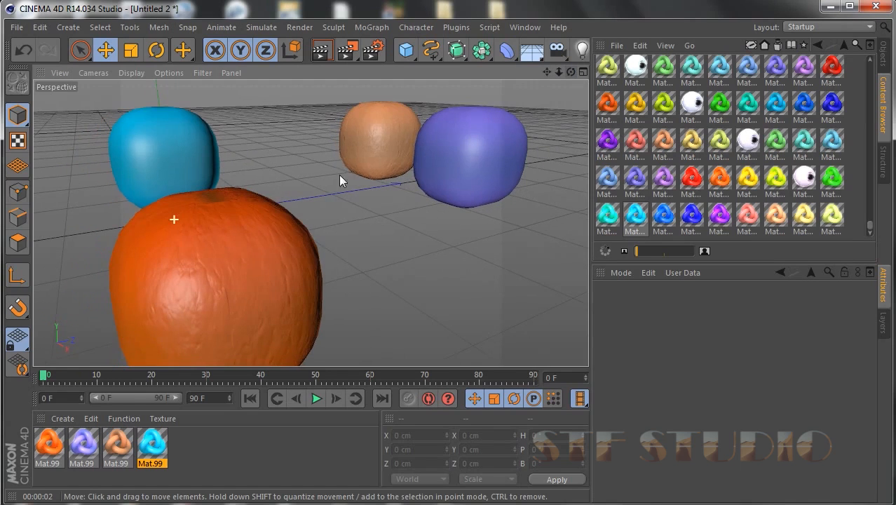
left_click(217, 294)
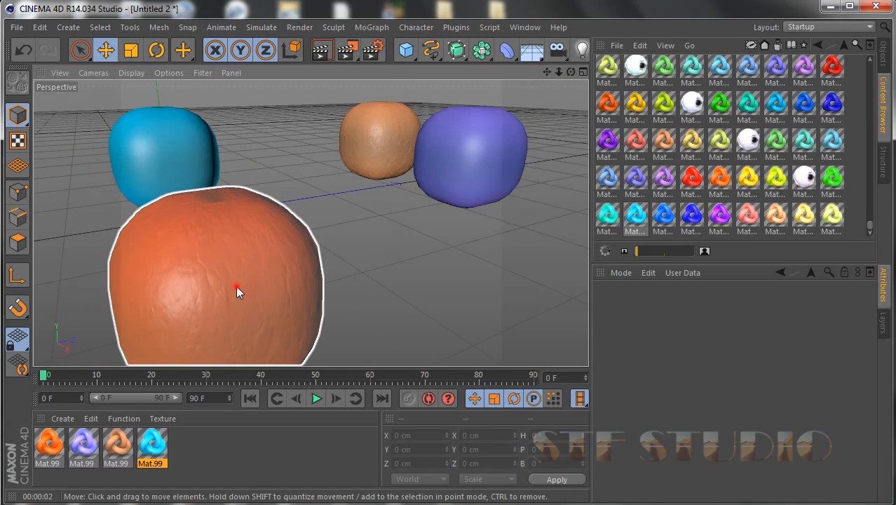
left_click(235, 285)
double_click(54, 446)
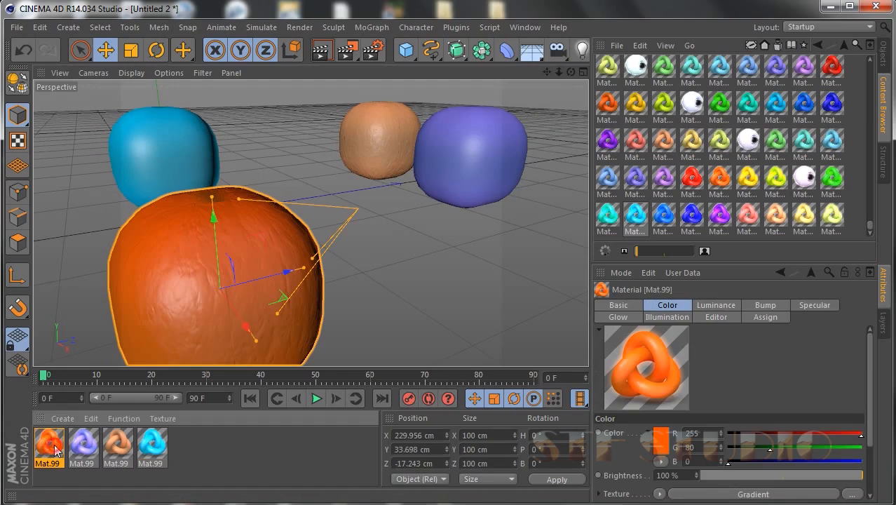
left_click_drag(314, 30, 389, 39)
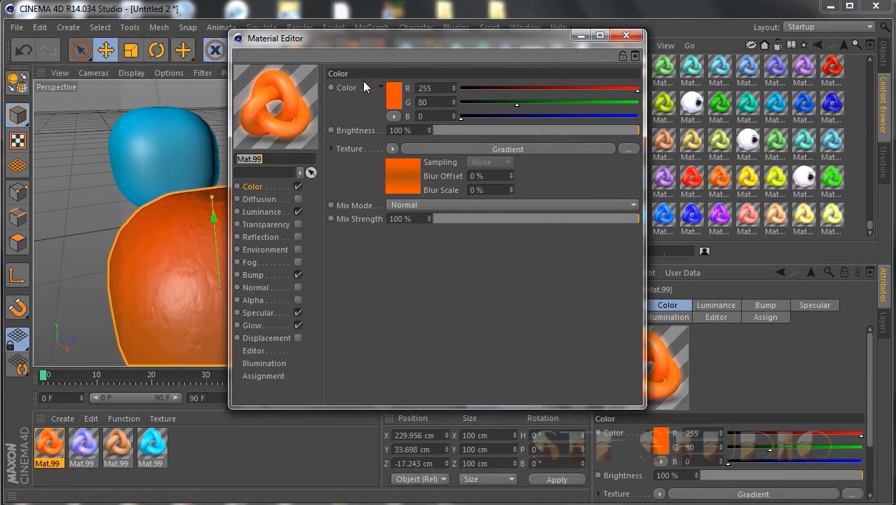
Demonstrate the bright orange material without its Color and Luminance channels, view its Glow settings, and restore both channels before closing the editor
left_click(299, 186)
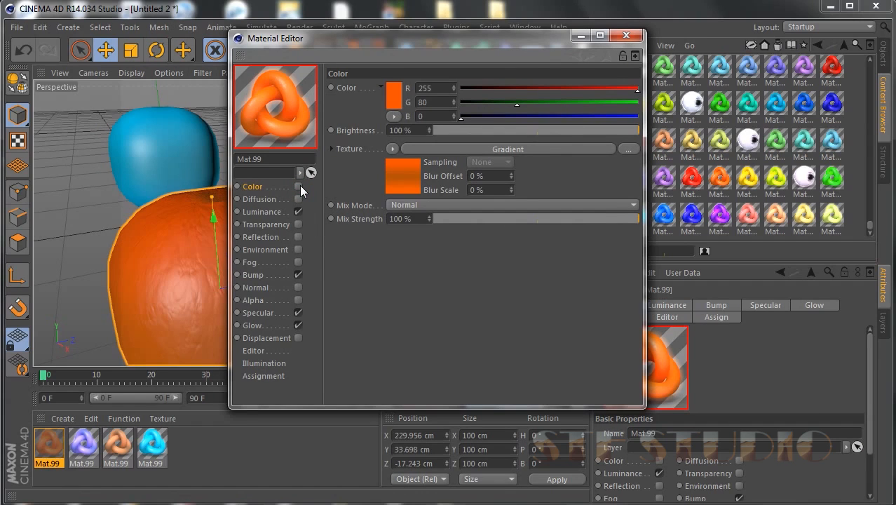
left_click(301, 212)
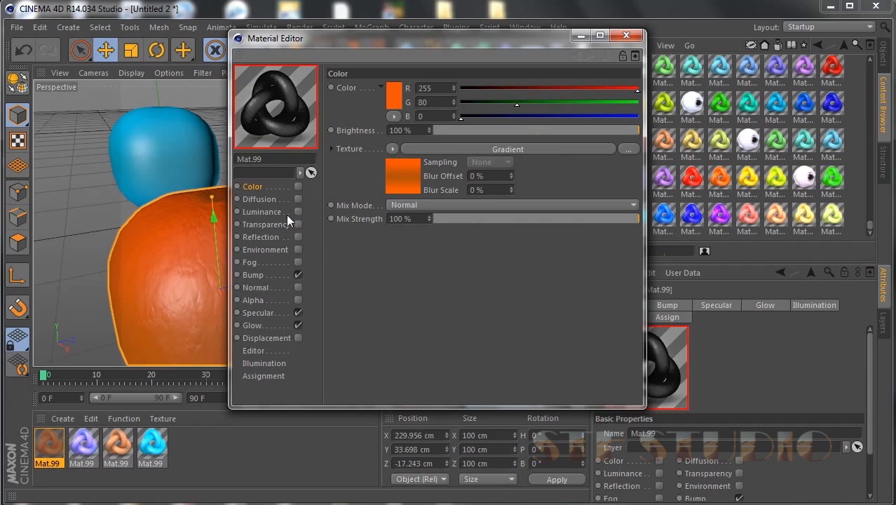
left_click(298, 313)
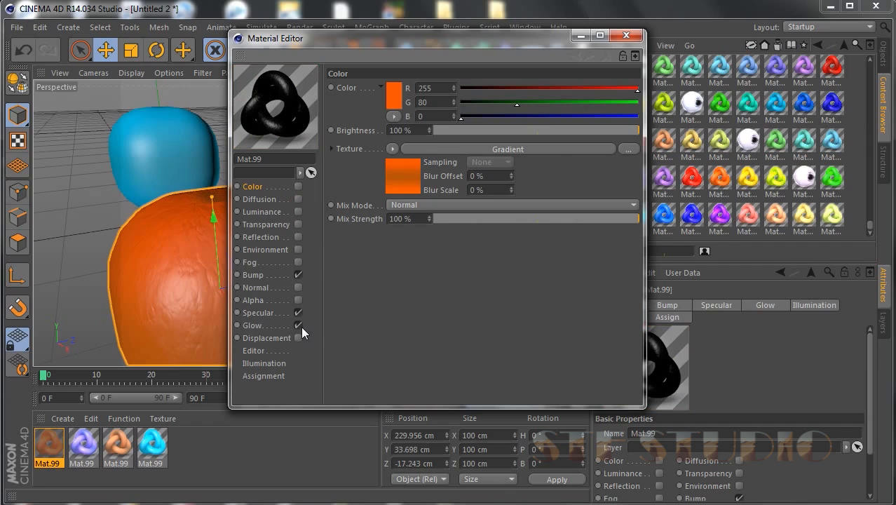
left_click(302, 324)
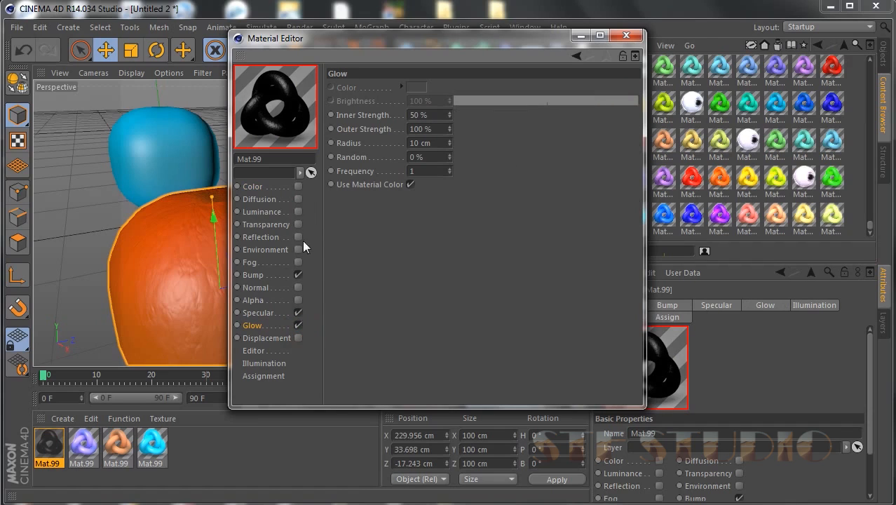
left_click(299, 212)
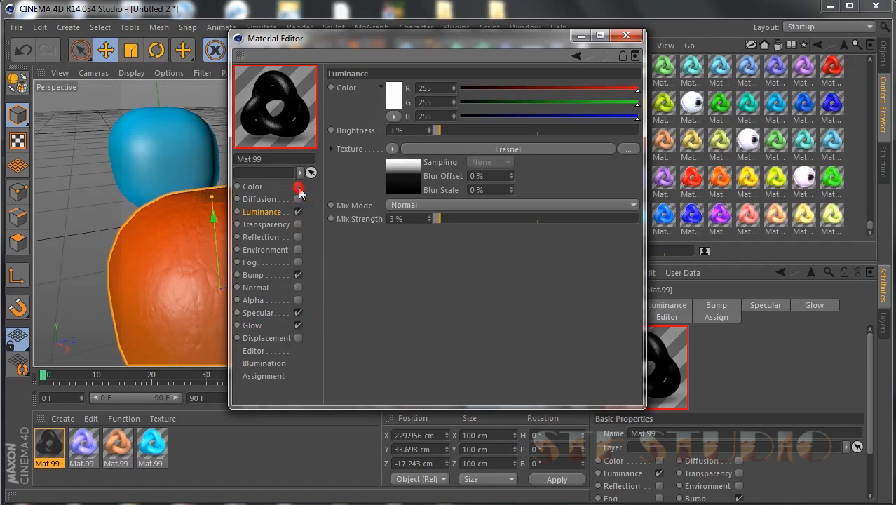
left_click(298, 188)
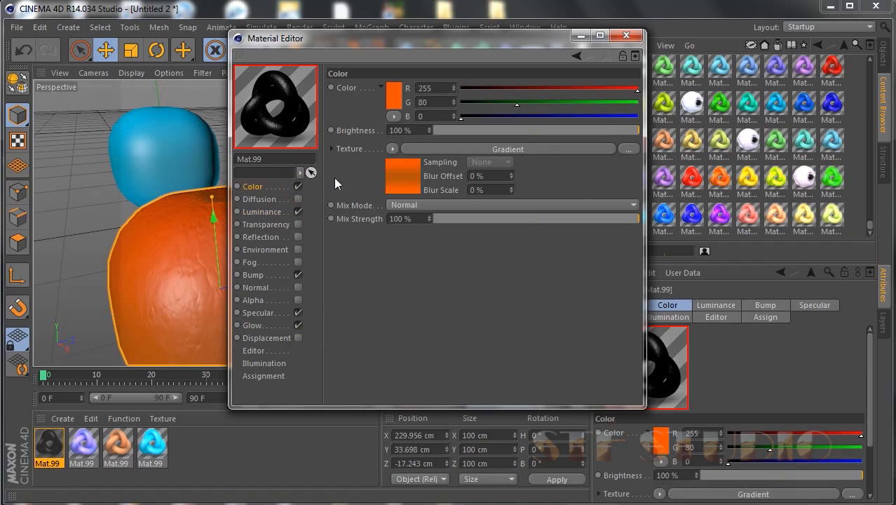
left_click(631, 39)
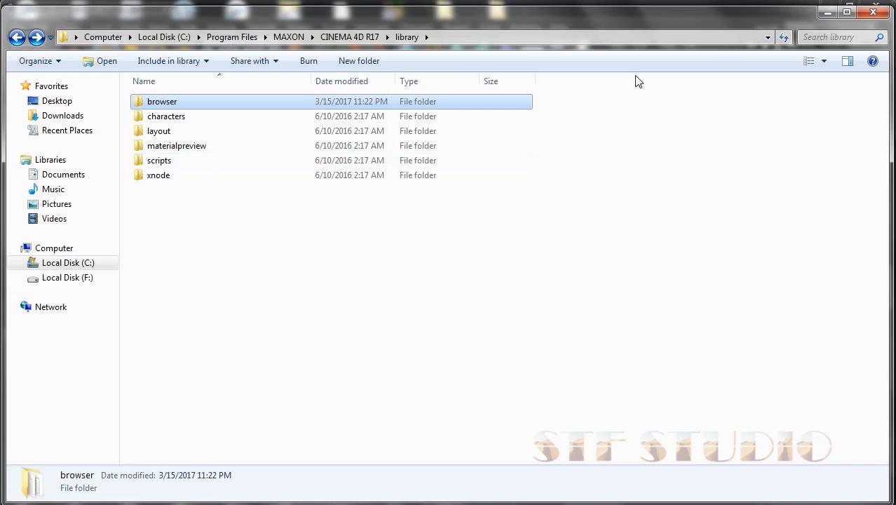
Dismiss the library folder window and look through the material presets in the Content Browser
left_click(828, 12)
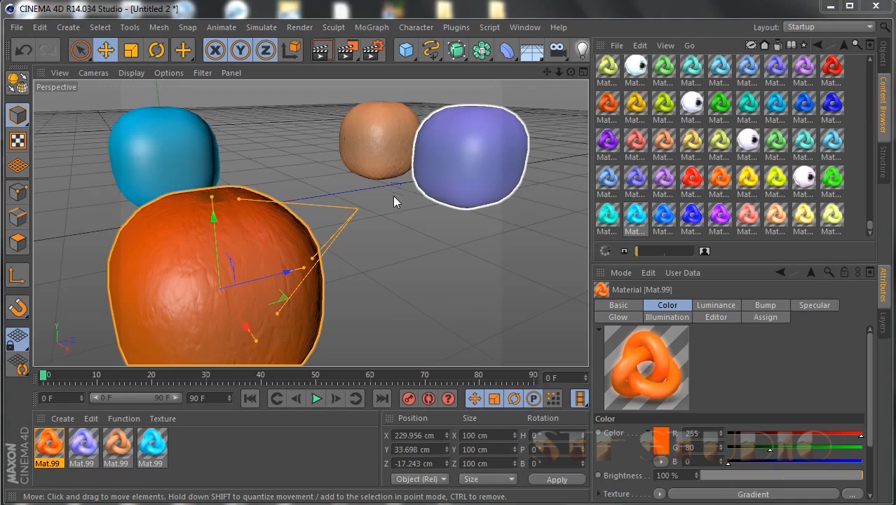
left_click_drag(559, 72, 530, 74)
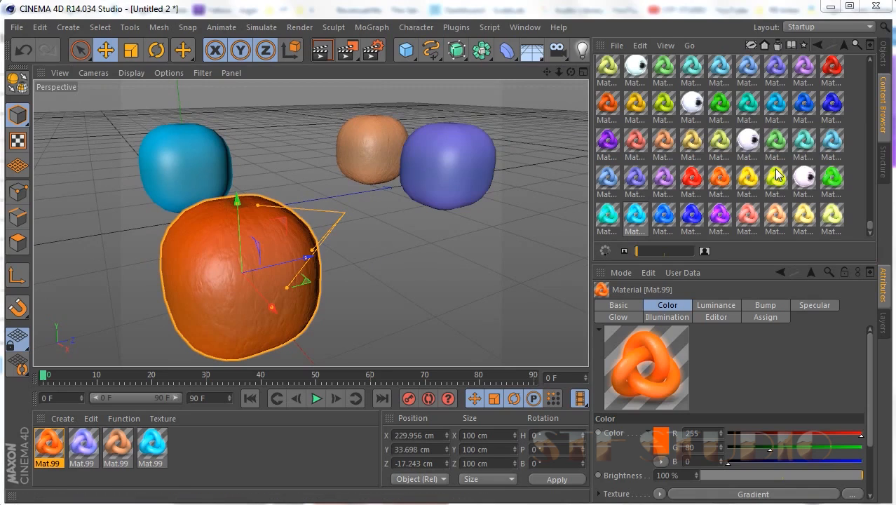
left_click_drag(872, 228, 880, 84)
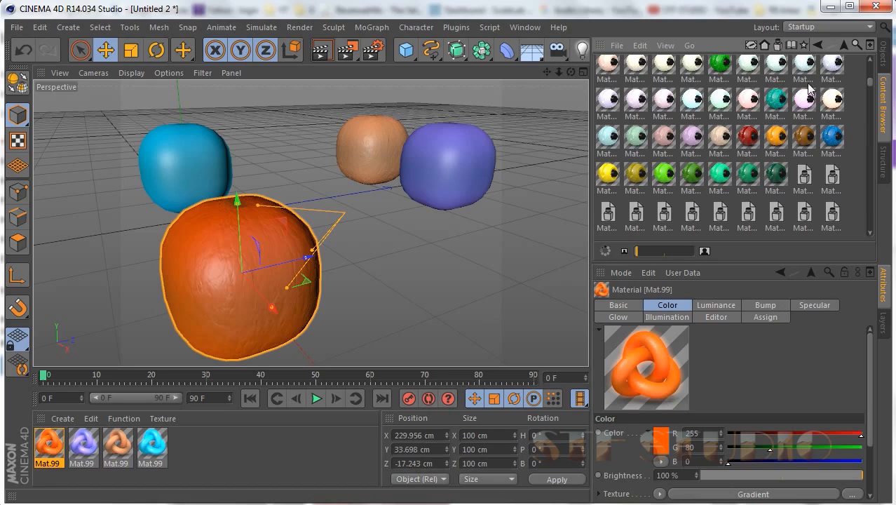
Switch to the web browser and look through the videos on the STF STUDIO YouTube channel
left_click_drag(570, 72, 732, 90)
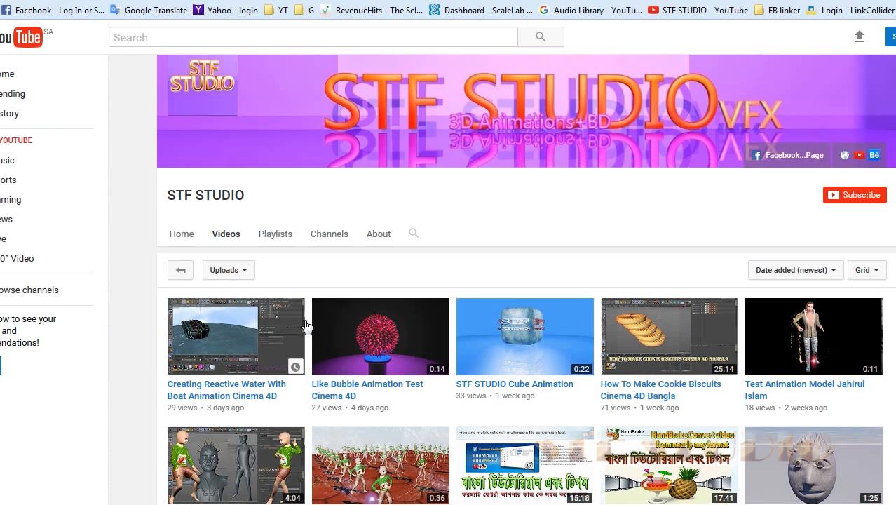
scroll(227, 240, "down", 3)
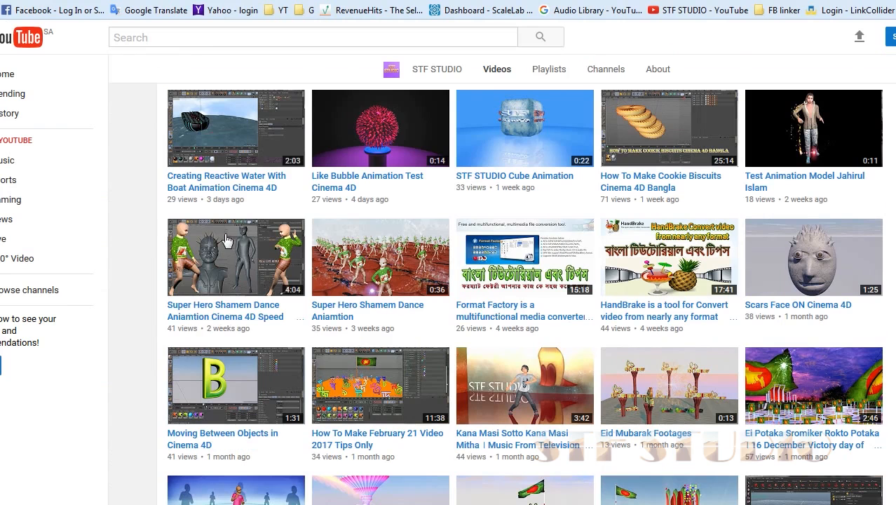
scroll(359, 284, "up", 3)
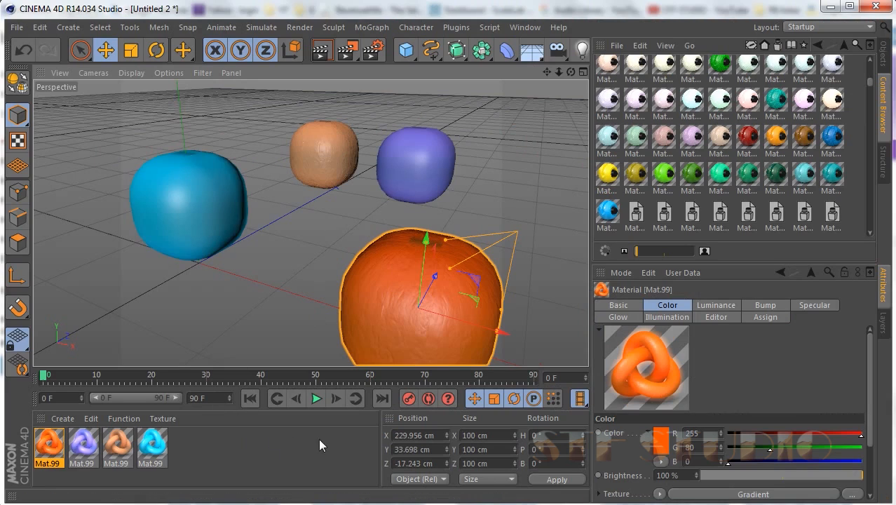
Create a new material in the scene and load a Gradient shader as its Color texture
left_click(225, 440)
double_click(245, 448)
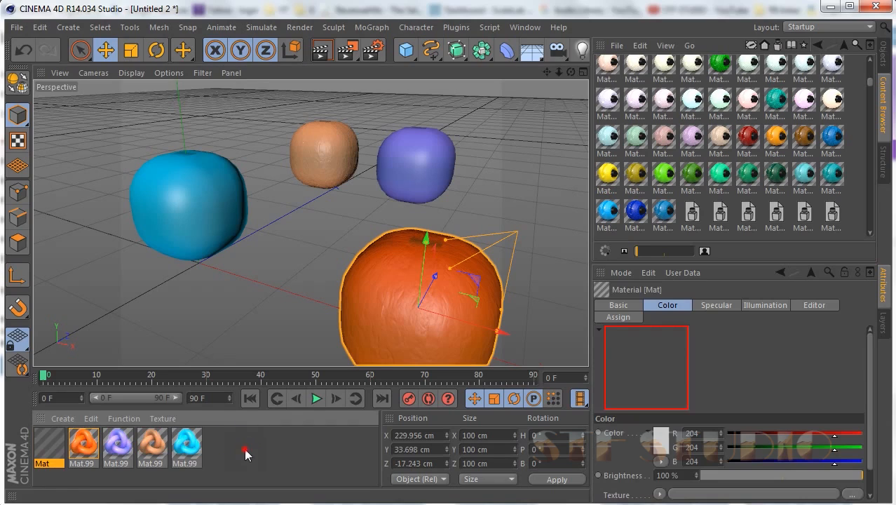
left_click(47, 445)
double_click(48, 447)
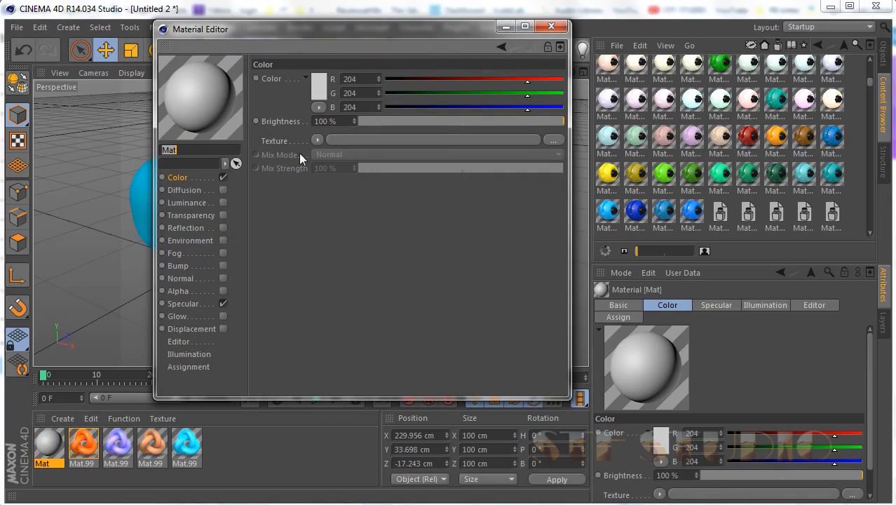
left_click_drag(278, 39, 535, 98)
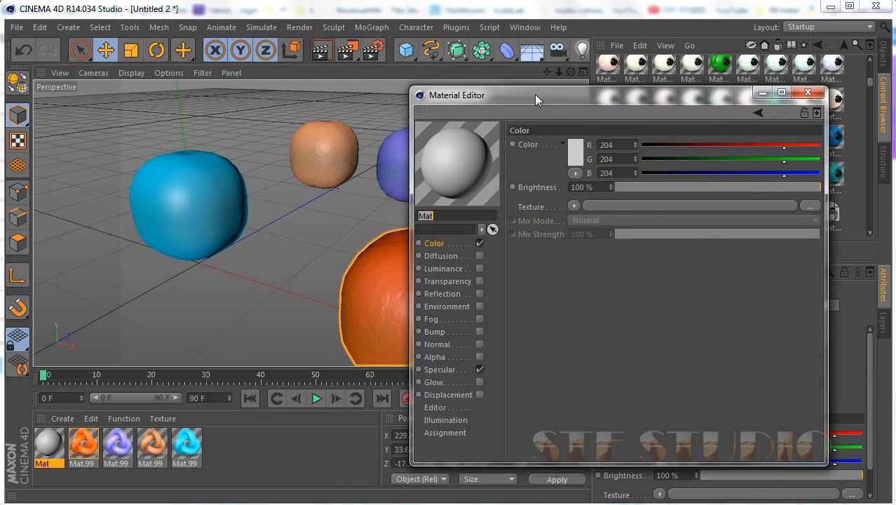
left_click(572, 205)
left_click(590, 356)
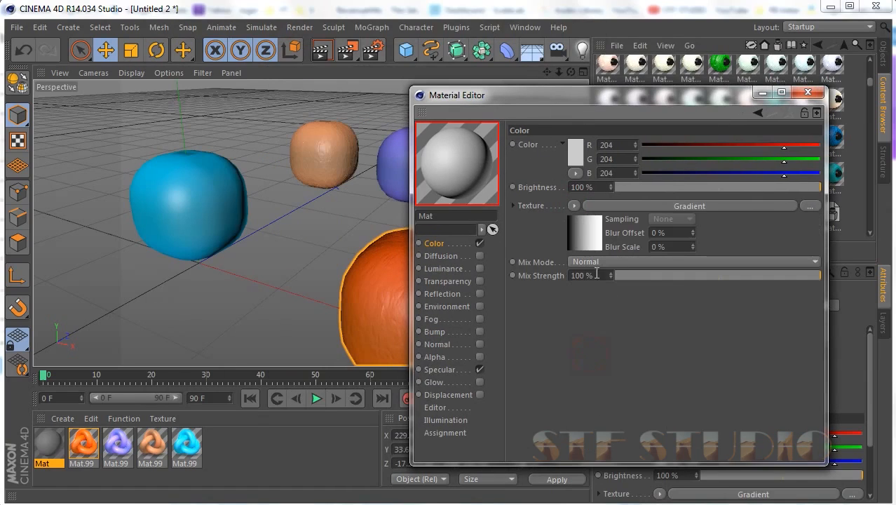
Change the gradient's black knot to red and close the Material Editor
left_click(590, 235)
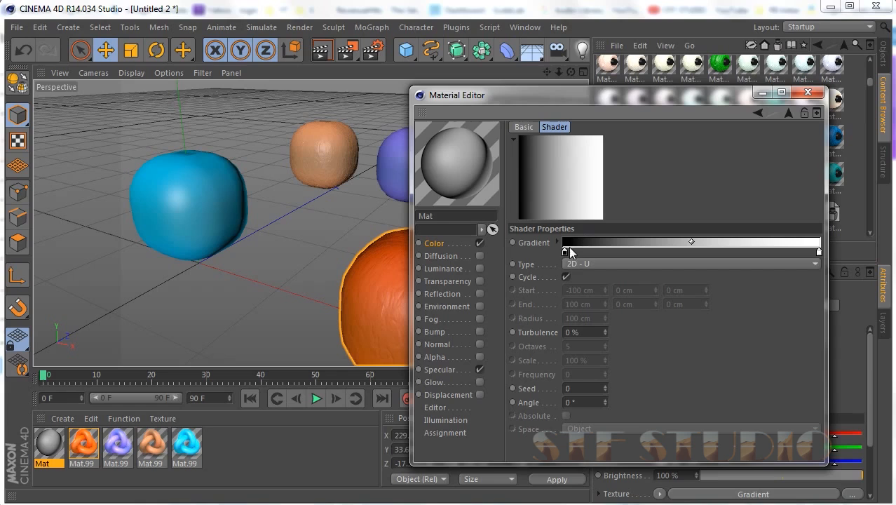
double_click(565, 253)
left_click_drag(559, 227, 555, 223)
left_click(543, 317)
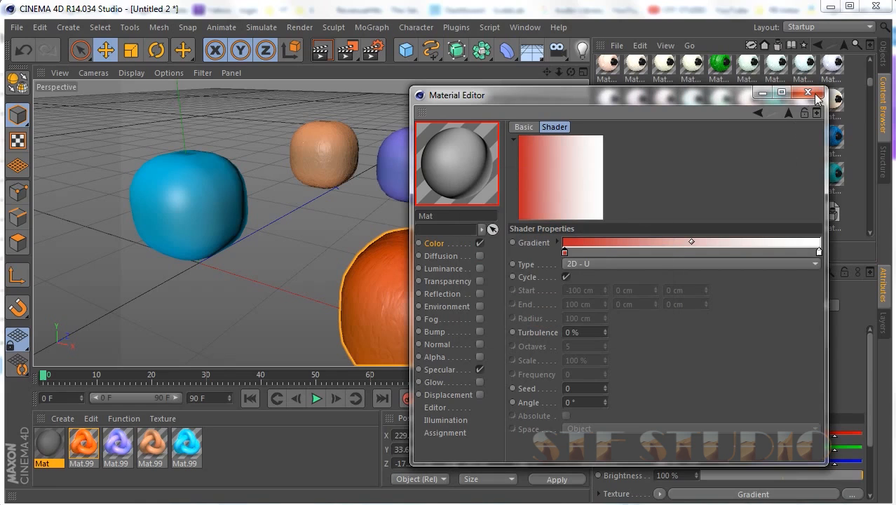
left_click(808, 92)
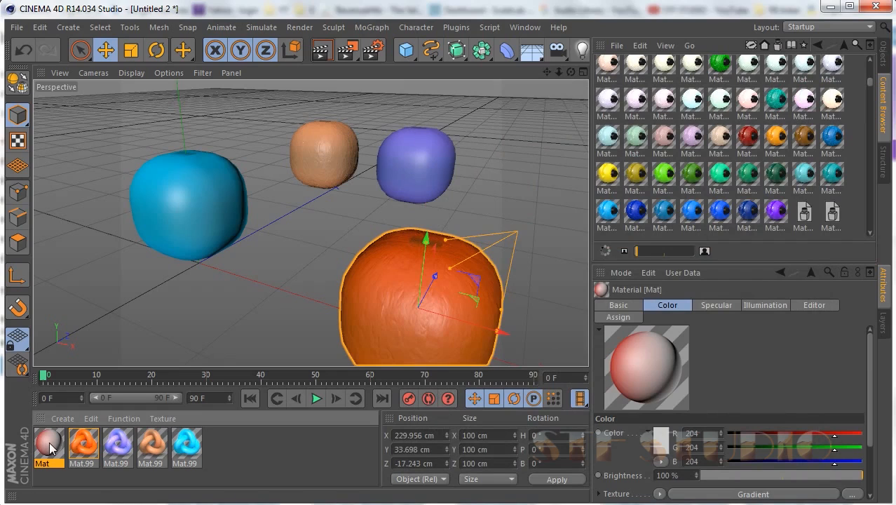
Apply the new red-white gradient material to the orange cube and inspect it up close
mouse_move(51, 448)
left_mouse_down()
mouse_move(158, 398)
mouse_move(413, 318)
left_mouse_up()
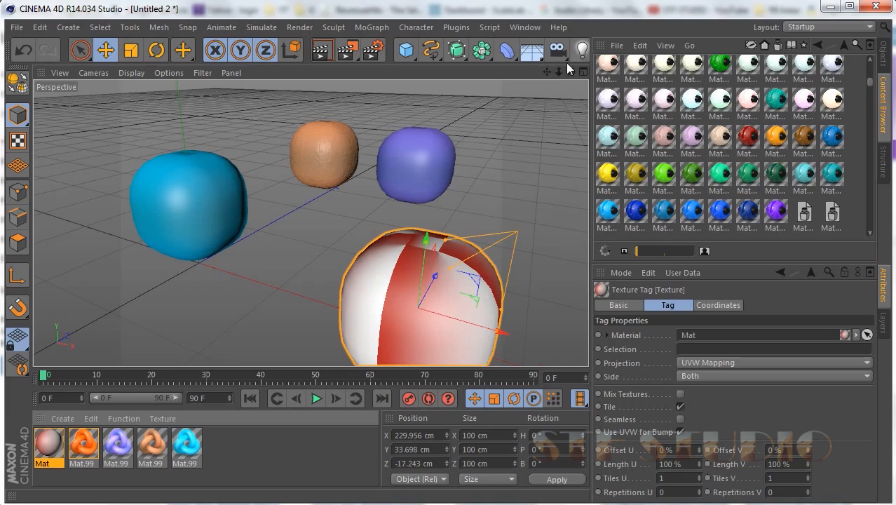
left_click_drag(546, 73, 503, 16)
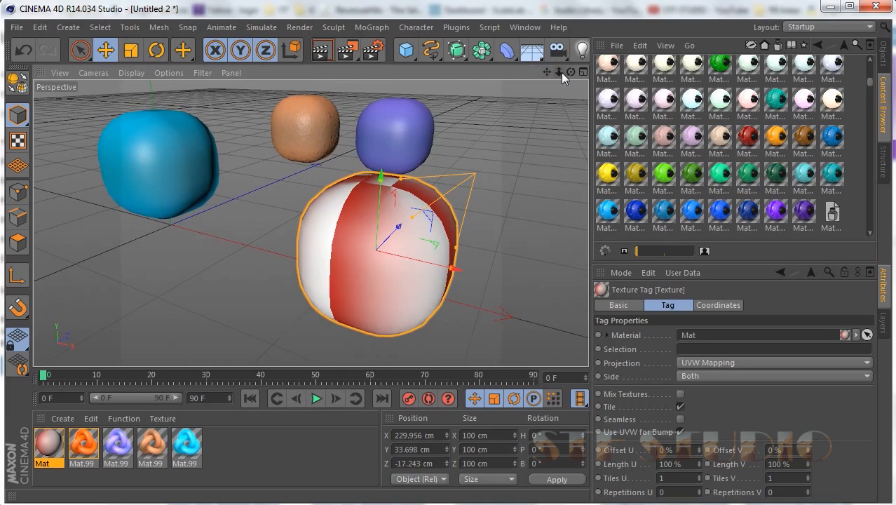
left_click_drag(571, 71, 687, 77)
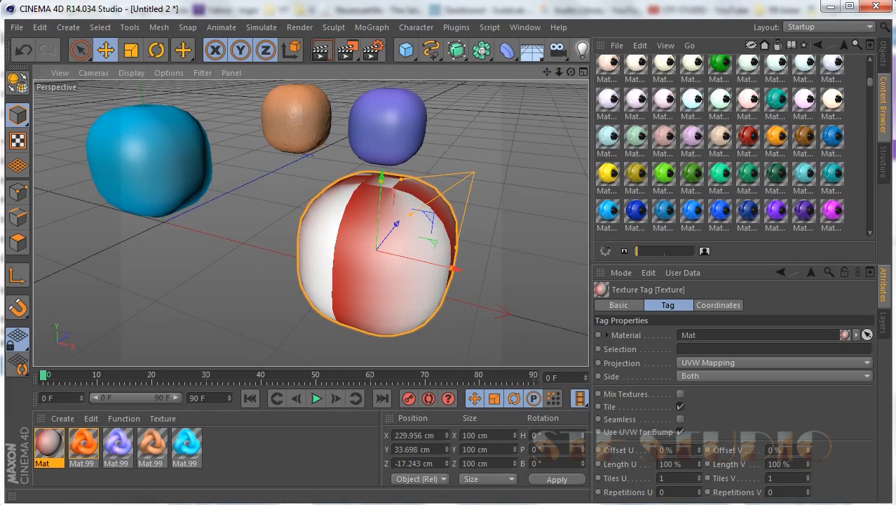
Select the red-white gradient material and show the Save Material Preset command without running it
left_click(49, 446)
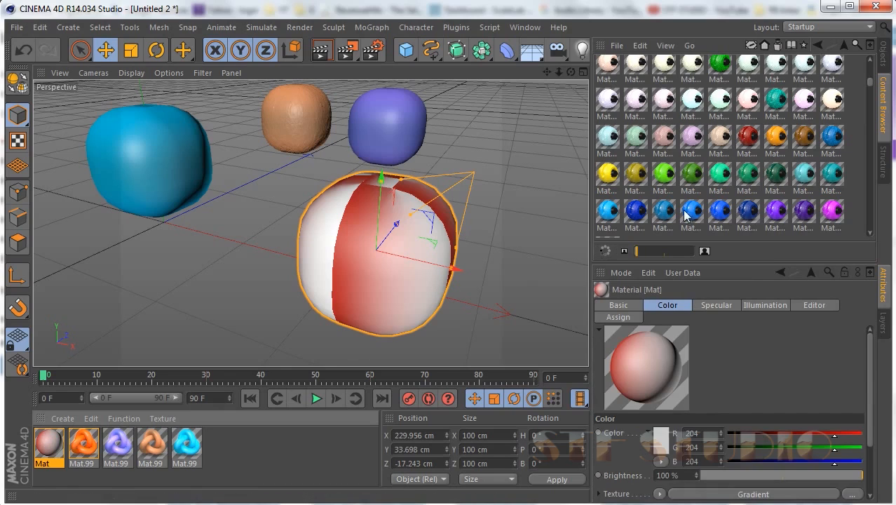
left_click(63, 418)
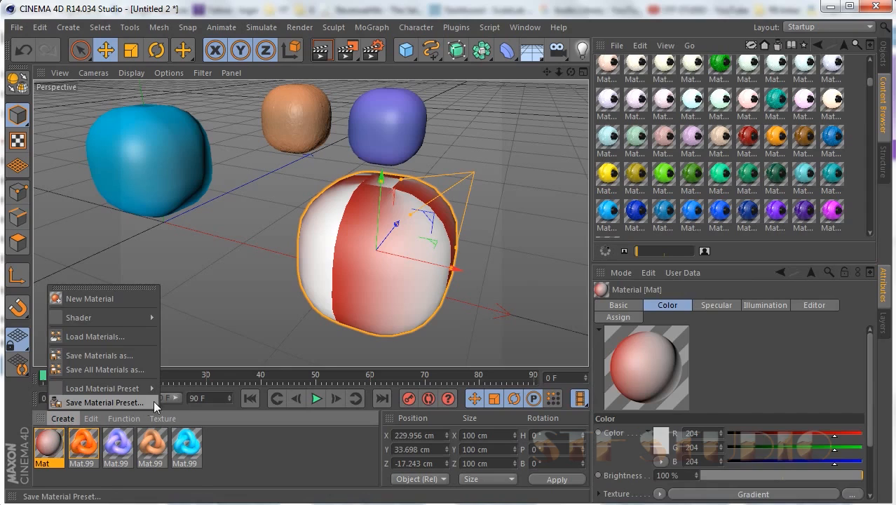
left_click(269, 447)
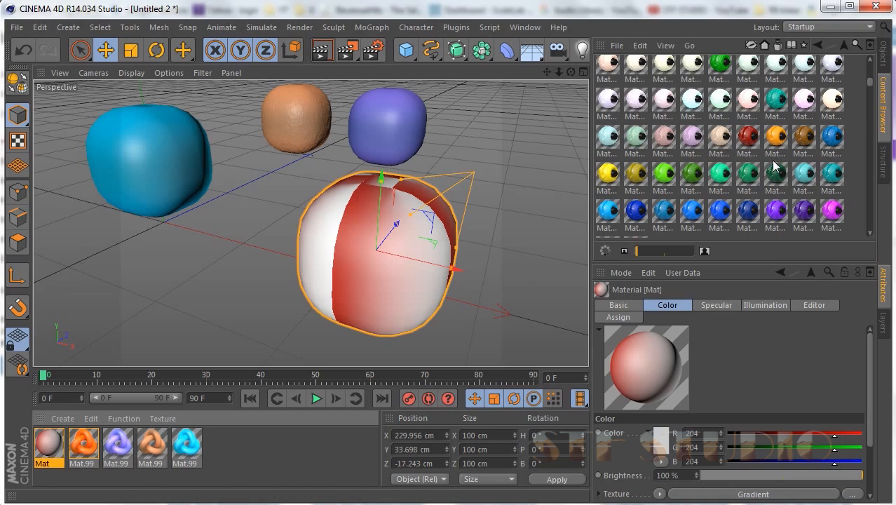
Look through the Content Browser presets and examine the four cubes with their materials from different angles
scroll(781, 191, "down", 3)
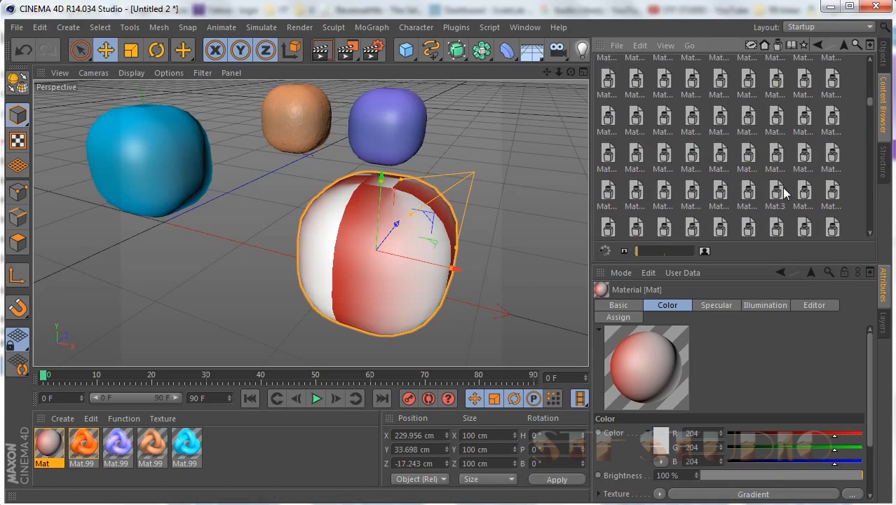
scroll(508, 156, "up", 2)
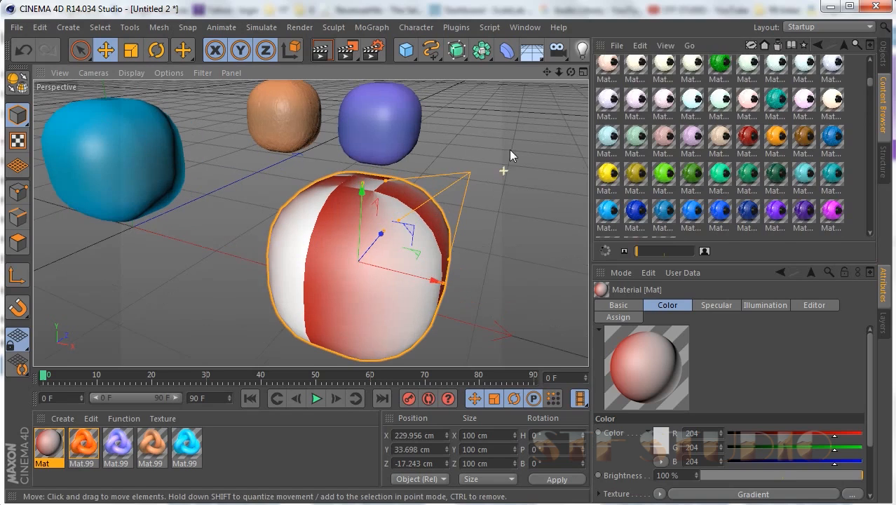
scroll(407, 212, "down", 3)
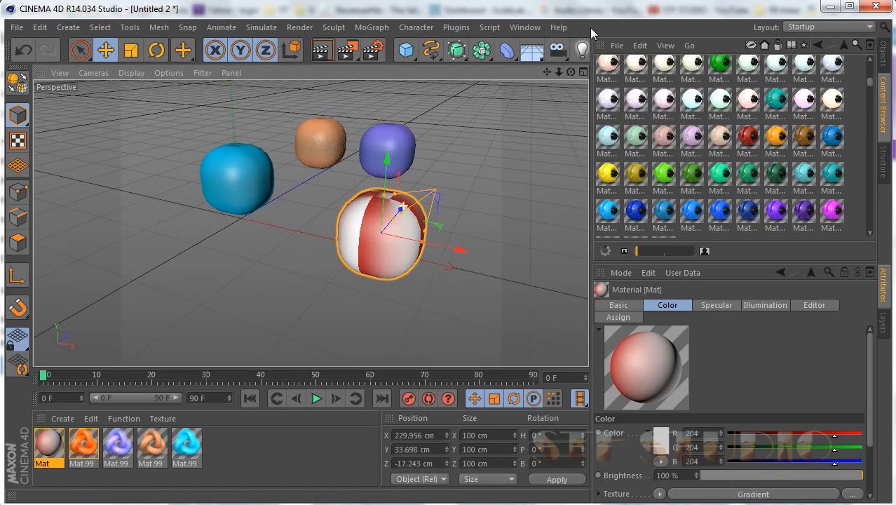
left_click_drag(570, 72, 310, 224)
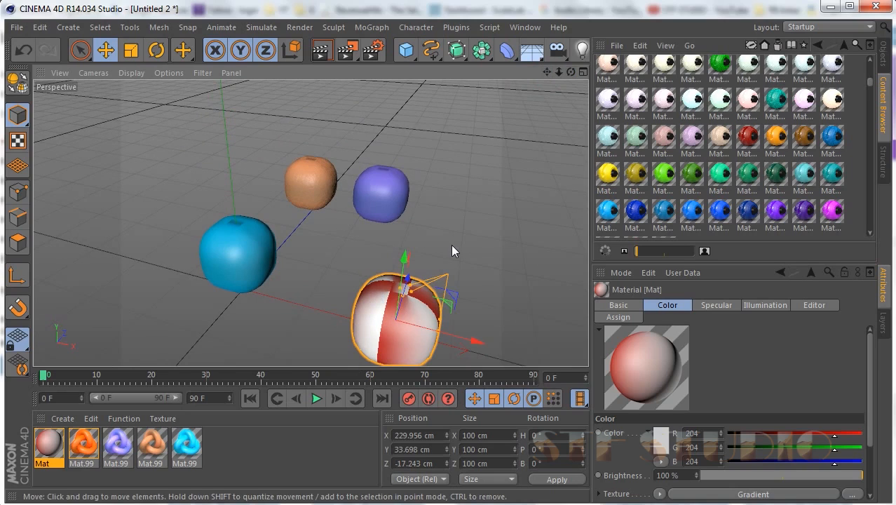
left_click_drag(549, 70, 540, 39)
left_click_drag(571, 71, 607, 53)
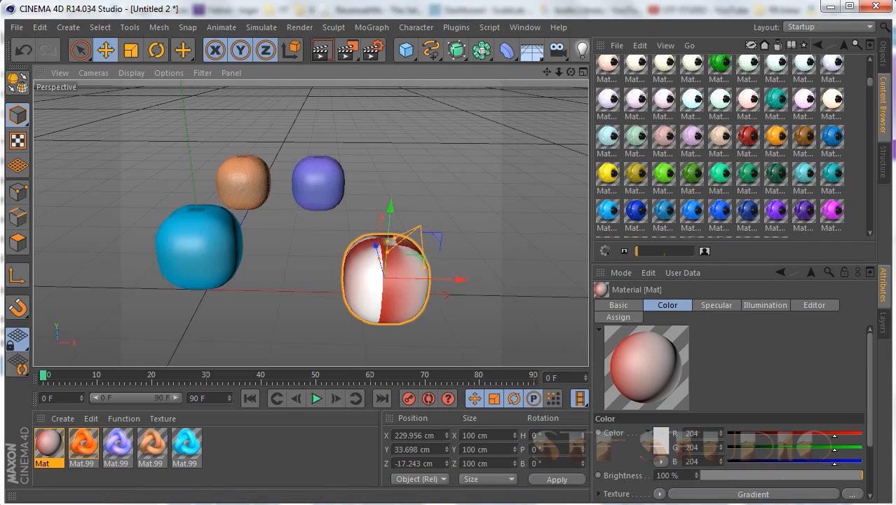
mouse_move(183, 502)
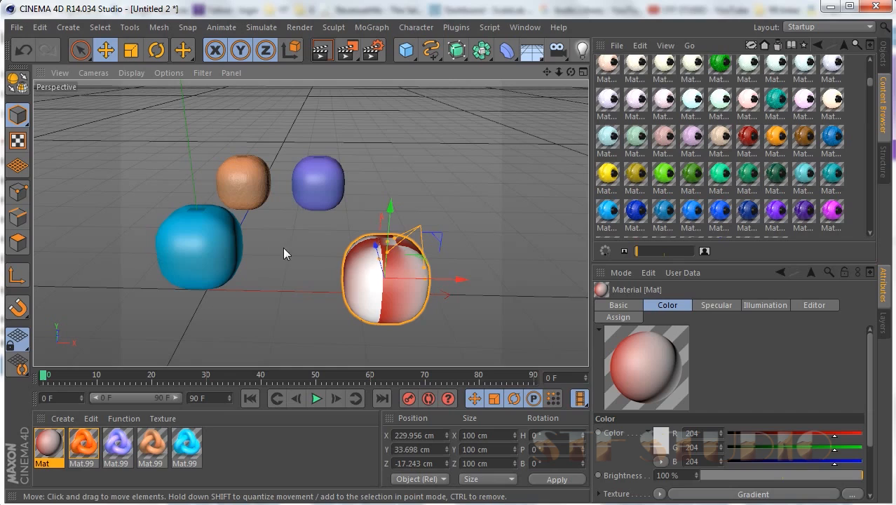